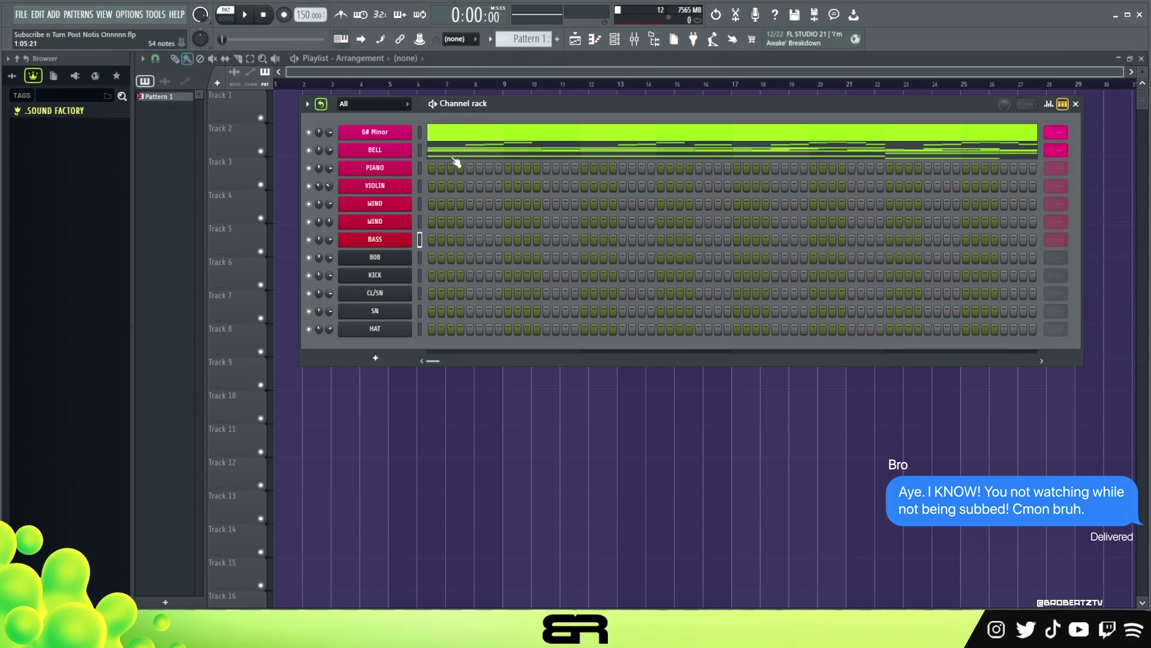
Open the BELL channel's piano roll, play its melody back and return to the channel rack
{"action": "left_click", "coordinate": [530, 155]}
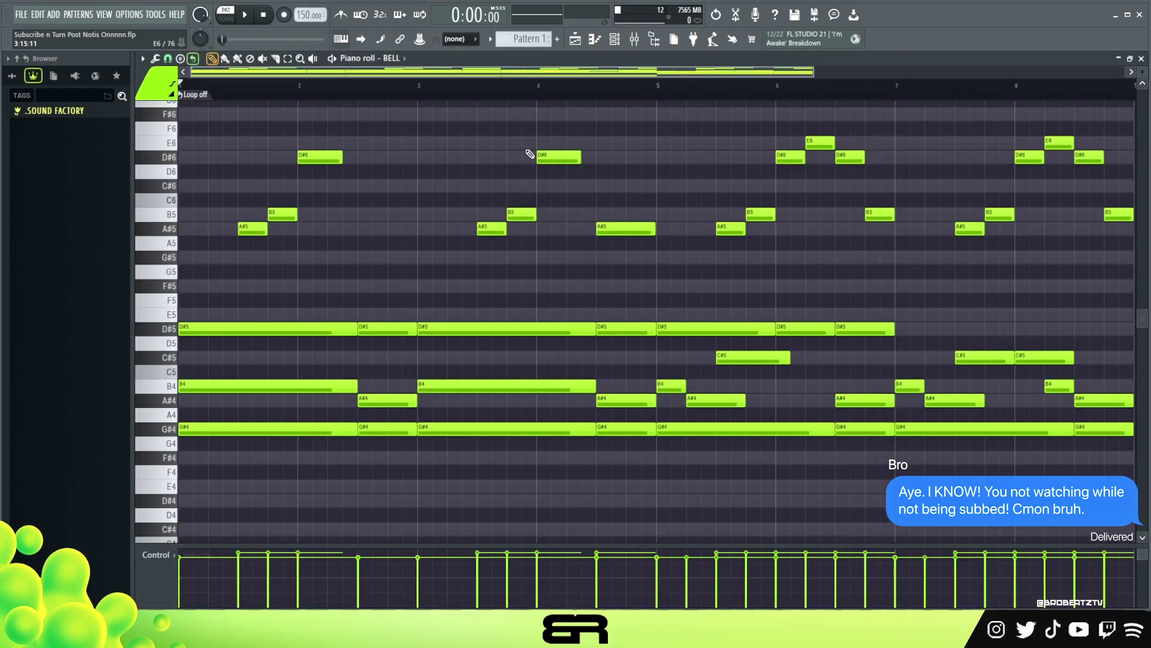
{"action": "key", "text": "space"}
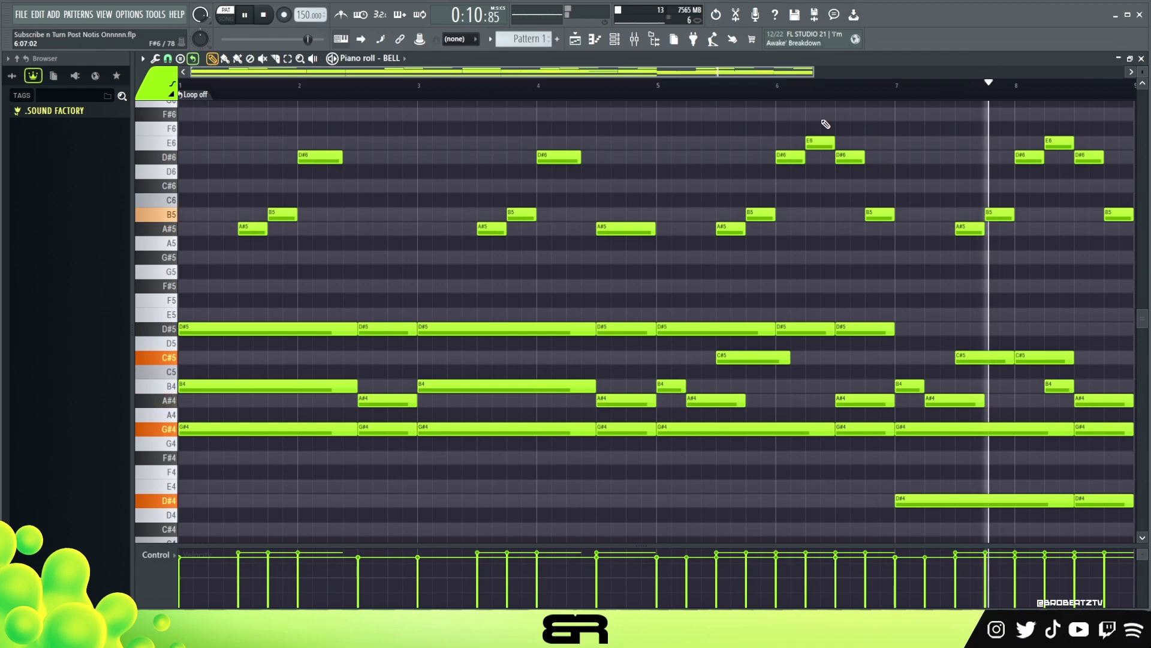
{"action": "key", "text": "space"}
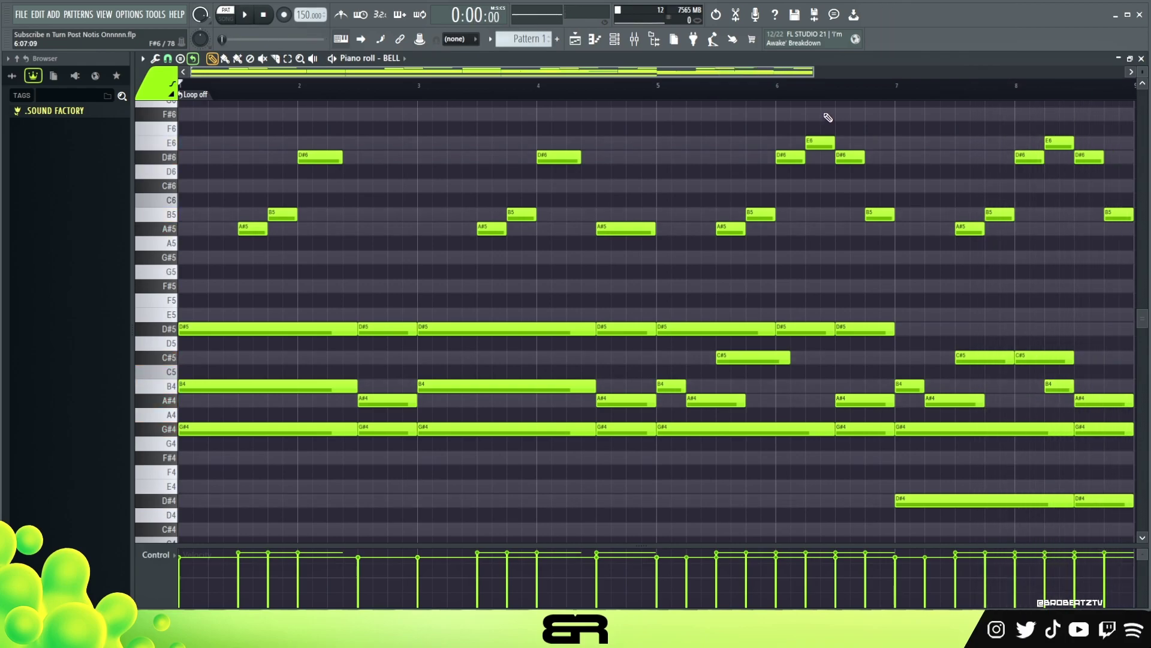
{"action": "right_click", "coordinate": [676, 274]}
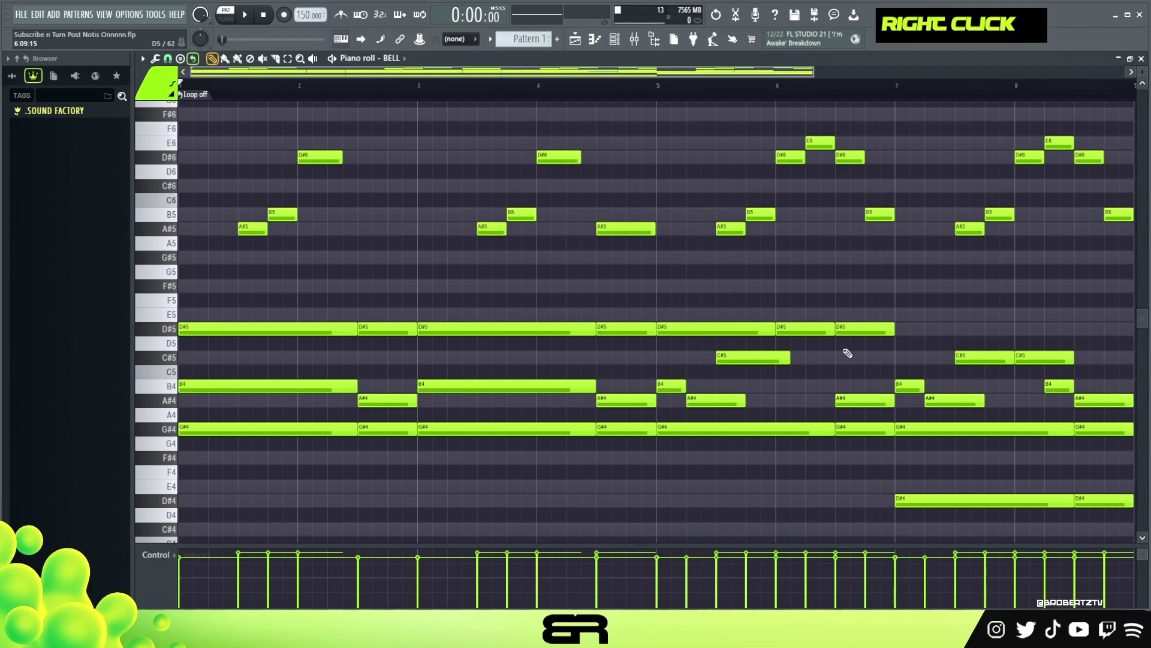
{"action": "left_click_drag", "start_coordinate": [903, 314], "coordinate": [708, 129]}
{"action": "left_click", "coordinate": [818, 285], "text": "ctrl"}
{"action": "left_click", "coordinate": [575, 39]}
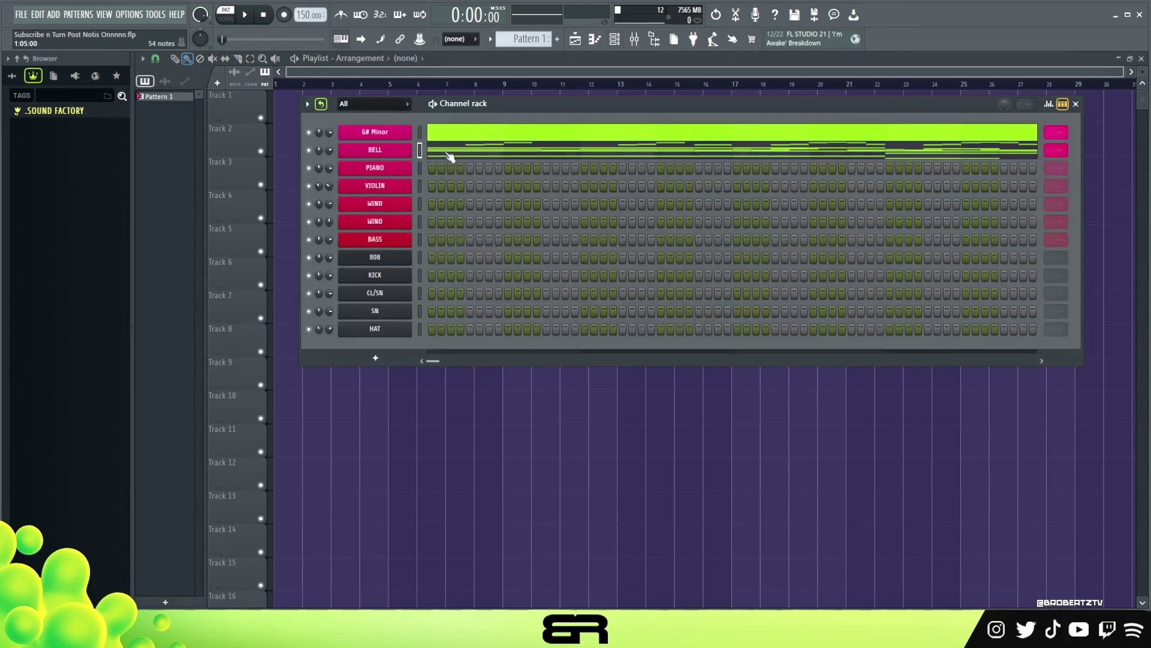
View the PIANO channel's instrument and open that channel's piano roll
{"action": "left_click", "coordinate": [378, 178]}
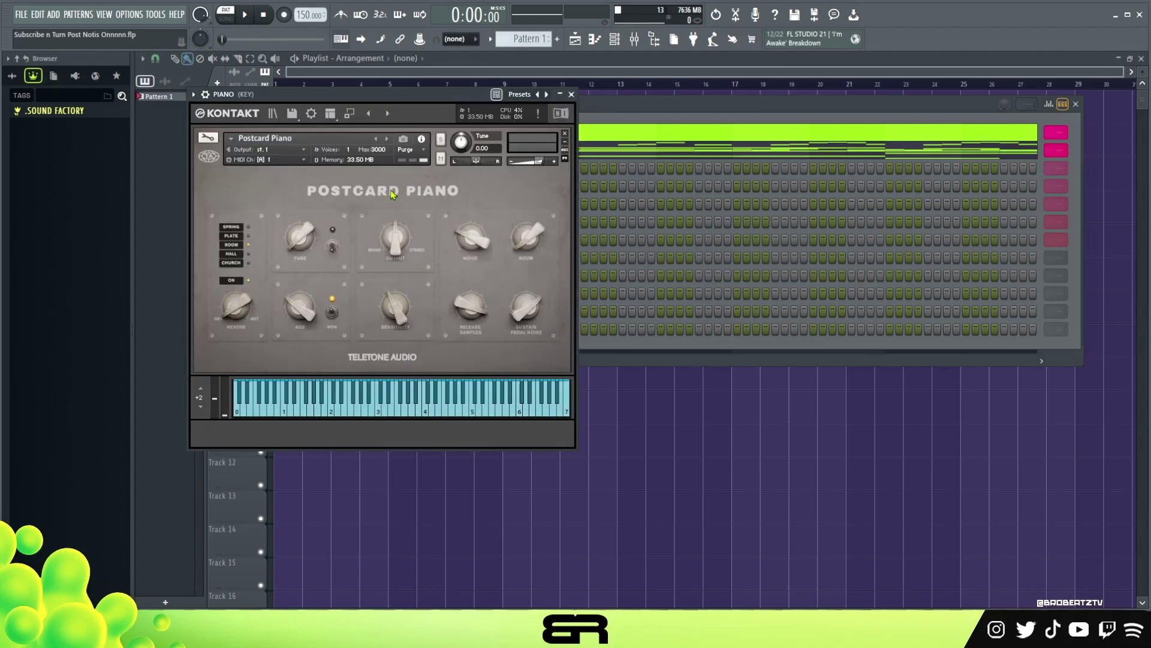
{"action": "left_click", "coordinate": [571, 94]}
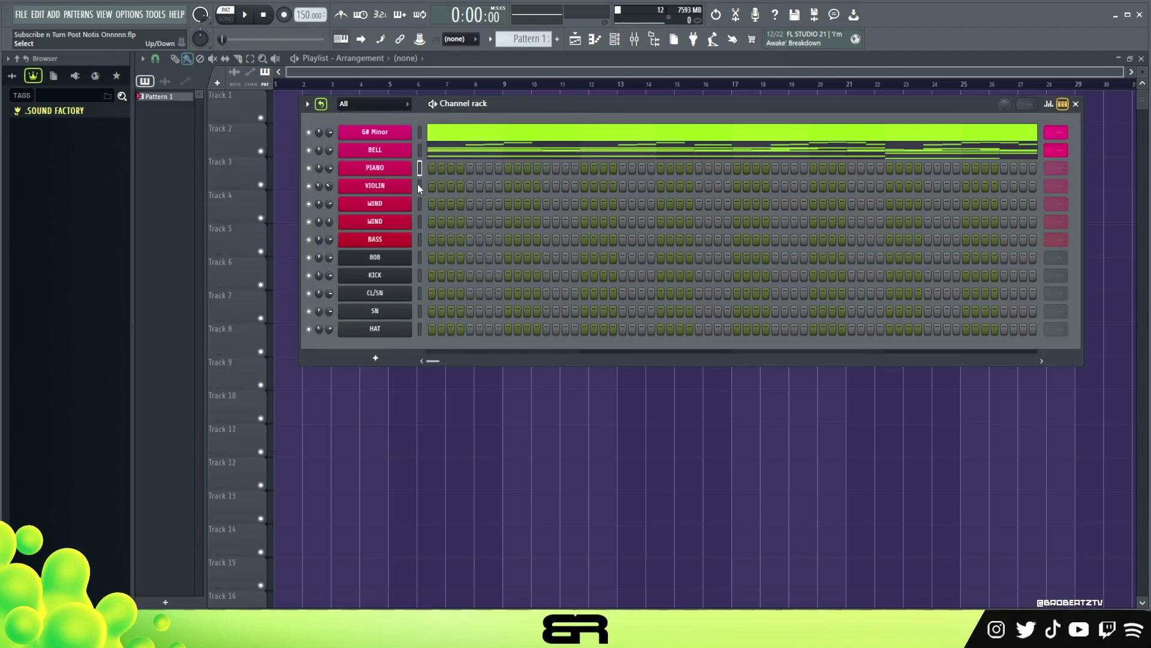
{"action": "right_click", "coordinate": [411, 168]}
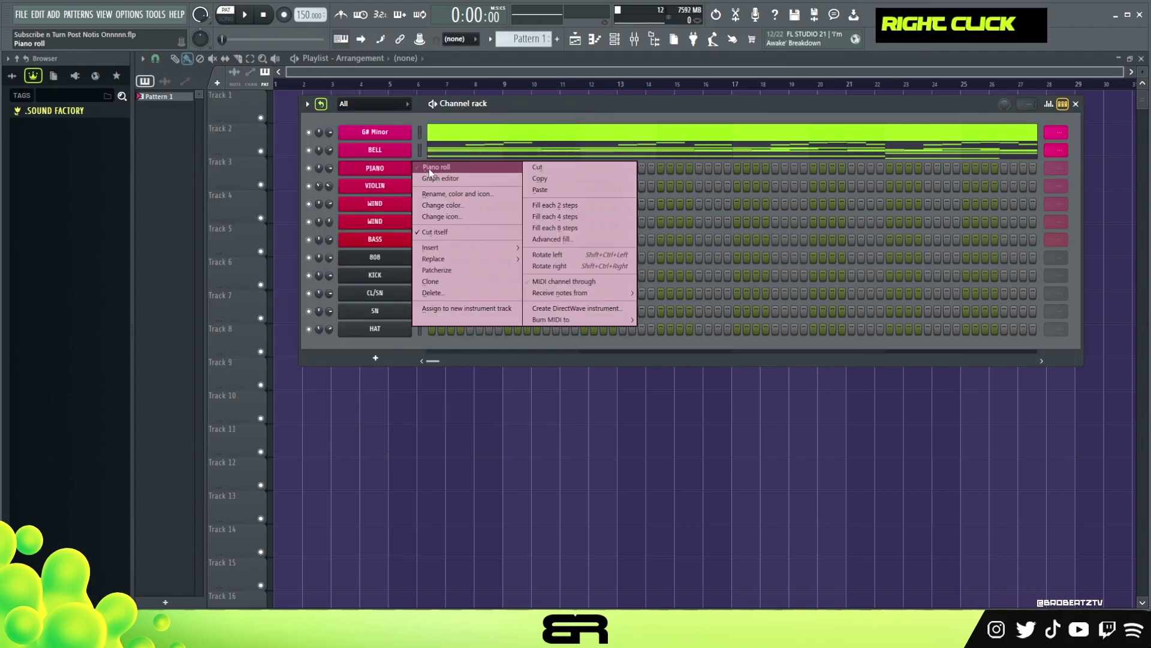
{"action": "left_click", "coordinate": [429, 167]}
{"action": "left_click_drag", "start_coordinate": [258, 317], "coordinate": [250, 316]}
{"action": "left_click", "coordinate": [247, 259]}
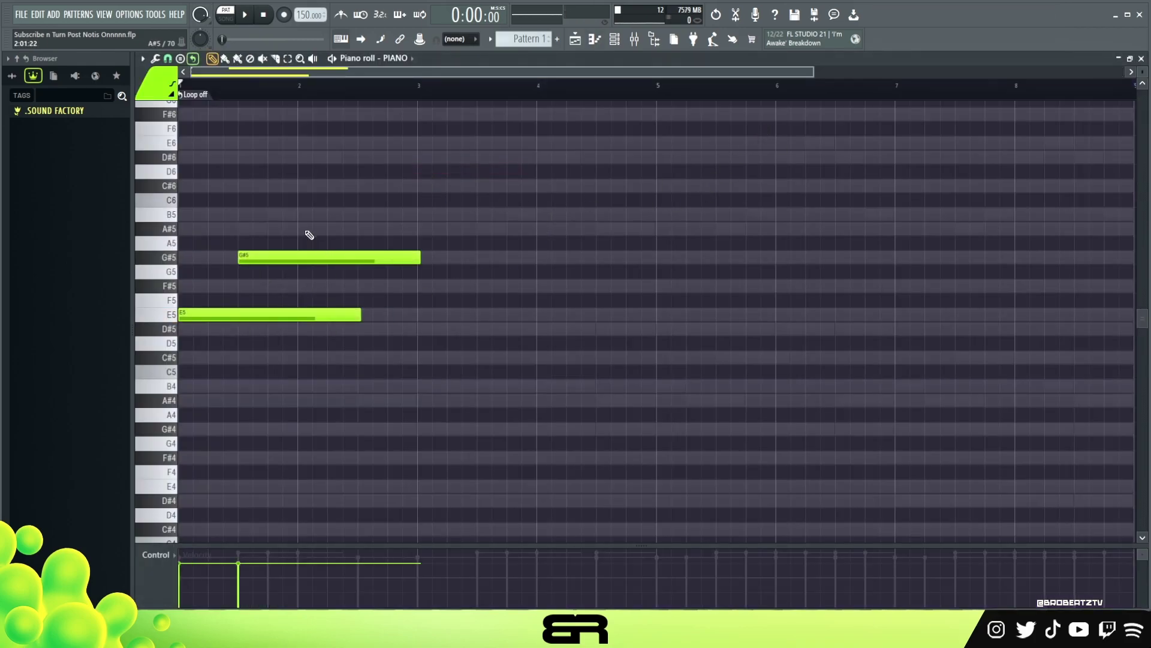
{"action": "left_click", "coordinate": [307, 215]}
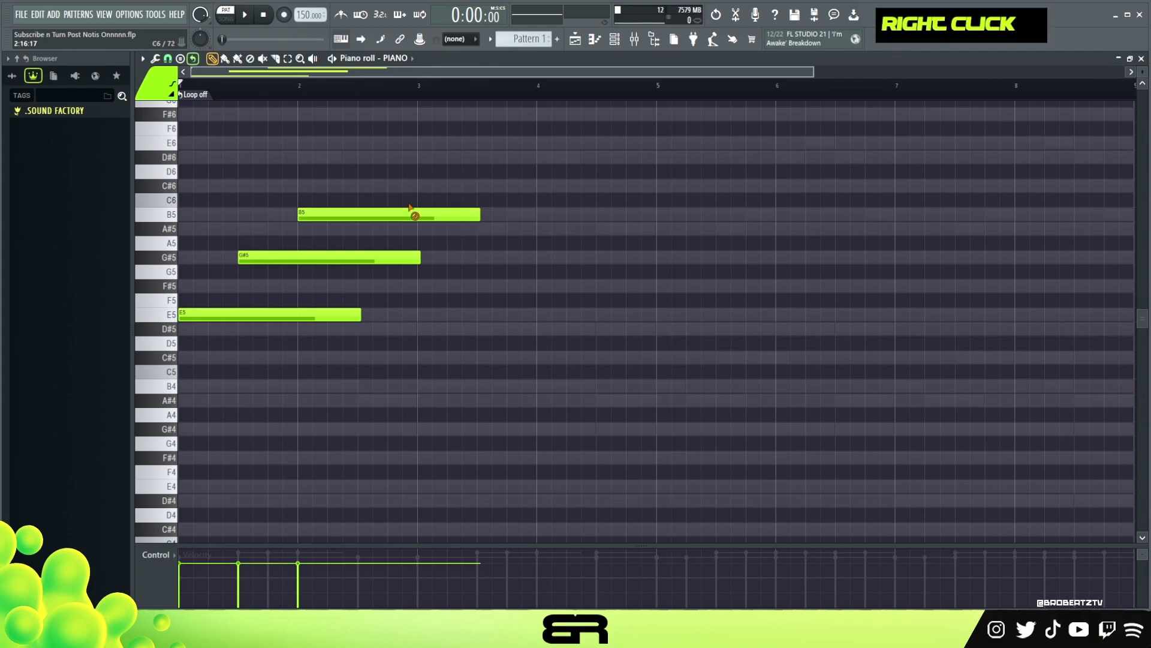
{"action": "right_click", "coordinate": [419, 214]}
{"action": "right_click", "coordinate": [384, 258]}
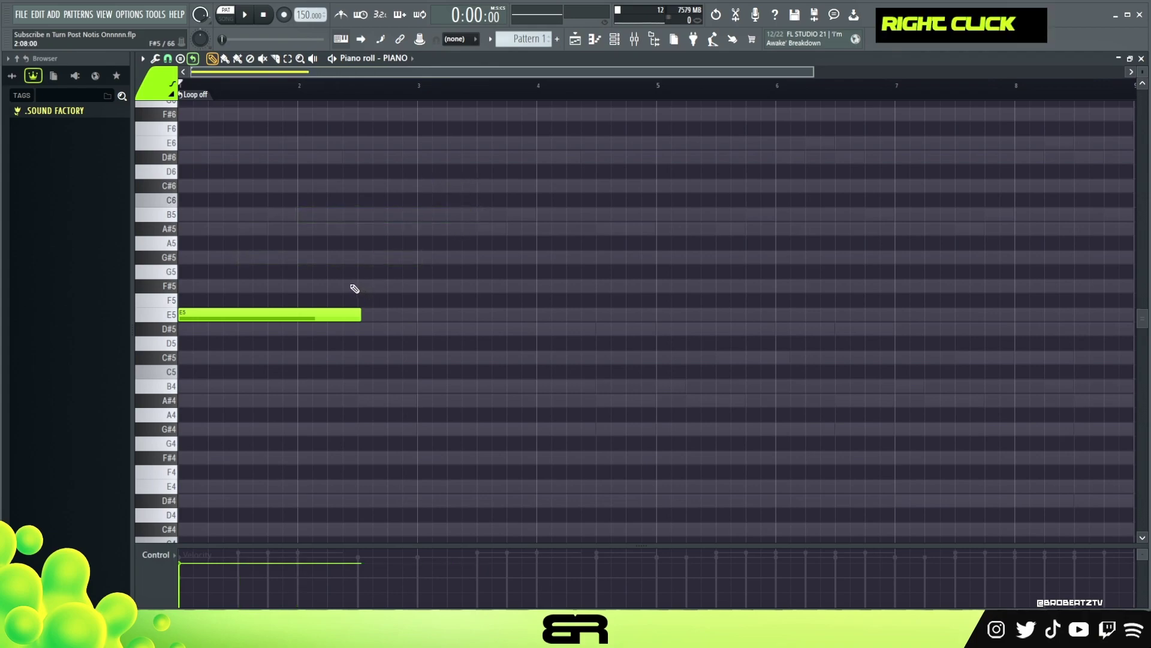
{"action": "right_click", "coordinate": [323, 314]}
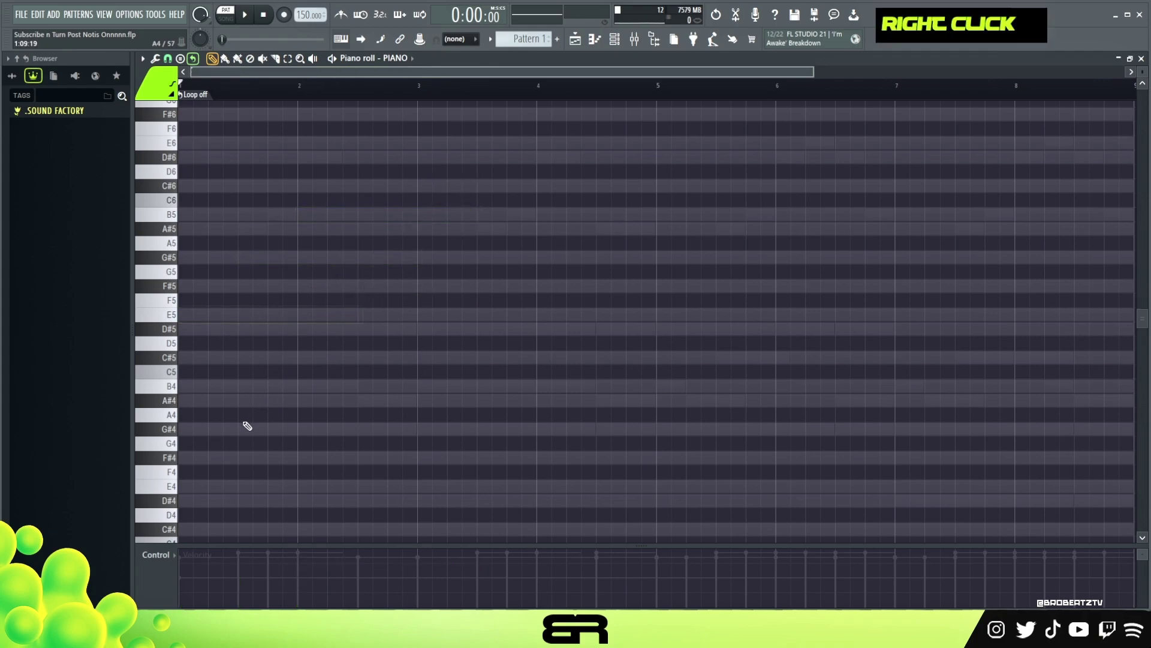
Stack G#4, B4 and D#5 notes at the start of bar 1, each about one and a half bars long
{"action": "left_click", "coordinate": [244, 429]}
{"action": "left_click_drag", "start_coordinate": [244, 429], "coordinate": [218, 385]}
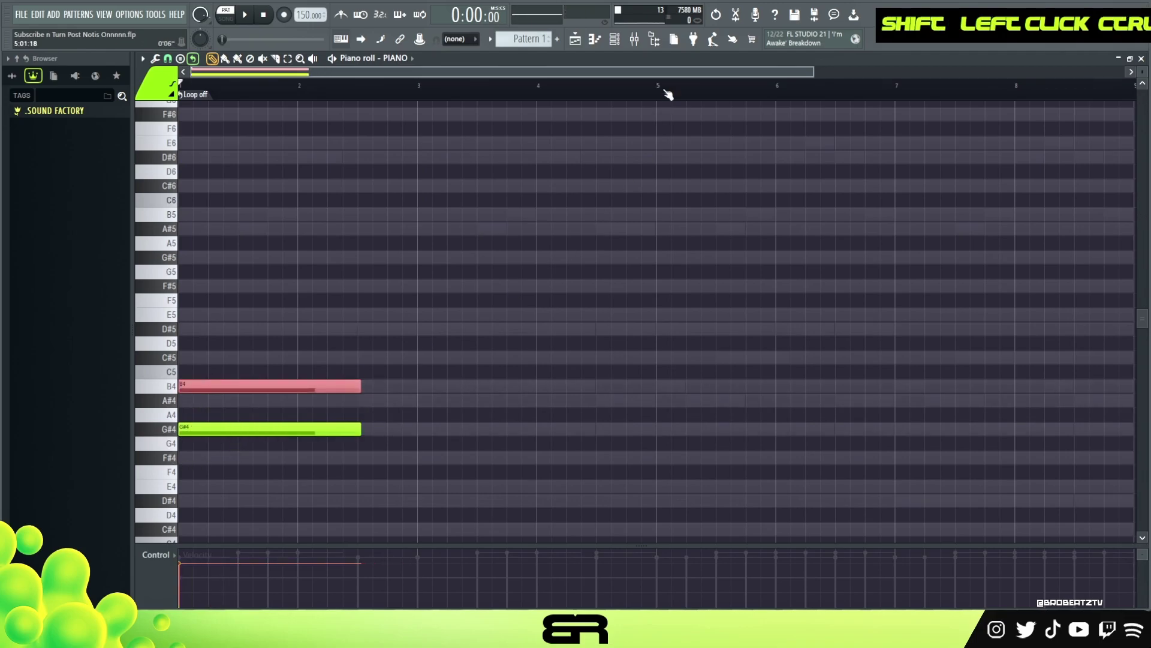
{"action": "left_click", "coordinate": [616, 40]}
{"action": "right_click", "coordinate": [225, 186]}
{"action": "left_click_drag", "start_coordinate": [256, 322], "coordinate": [189, 339], "text": "ctrl"}
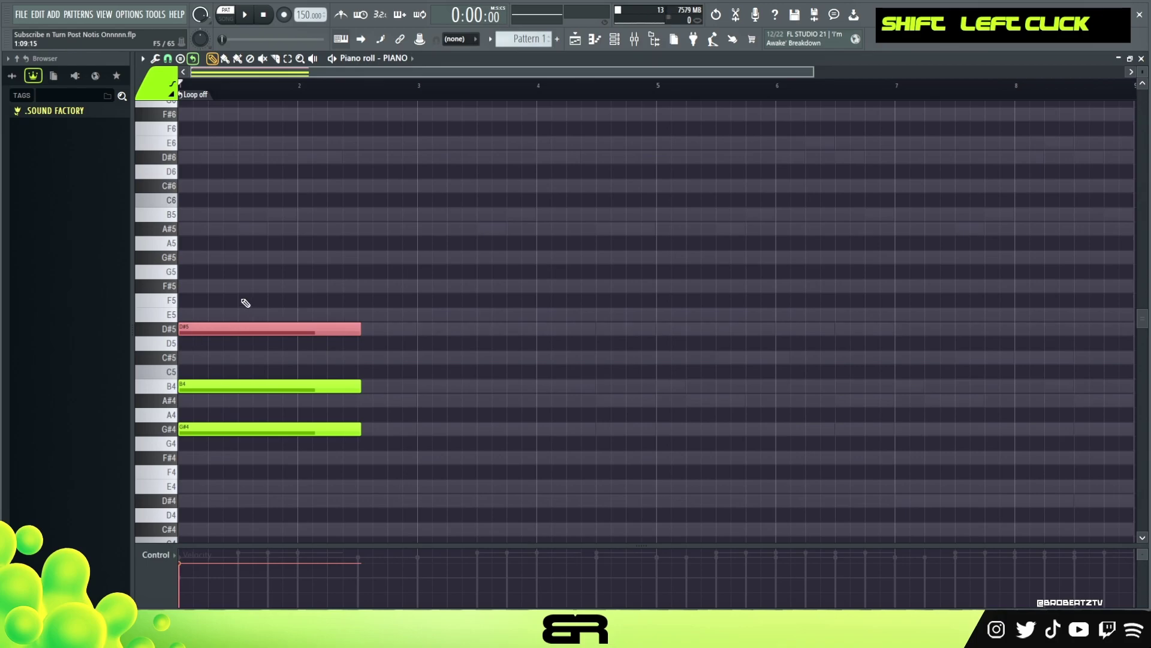
{"action": "left_click", "coordinate": [254, 386], "text": "shift"}
{"action": "right_click", "coordinate": [399, 386]}
{"action": "left_click_drag", "start_coordinate": [368, 293], "coordinate": [210, 409], "text": "ctrl"}
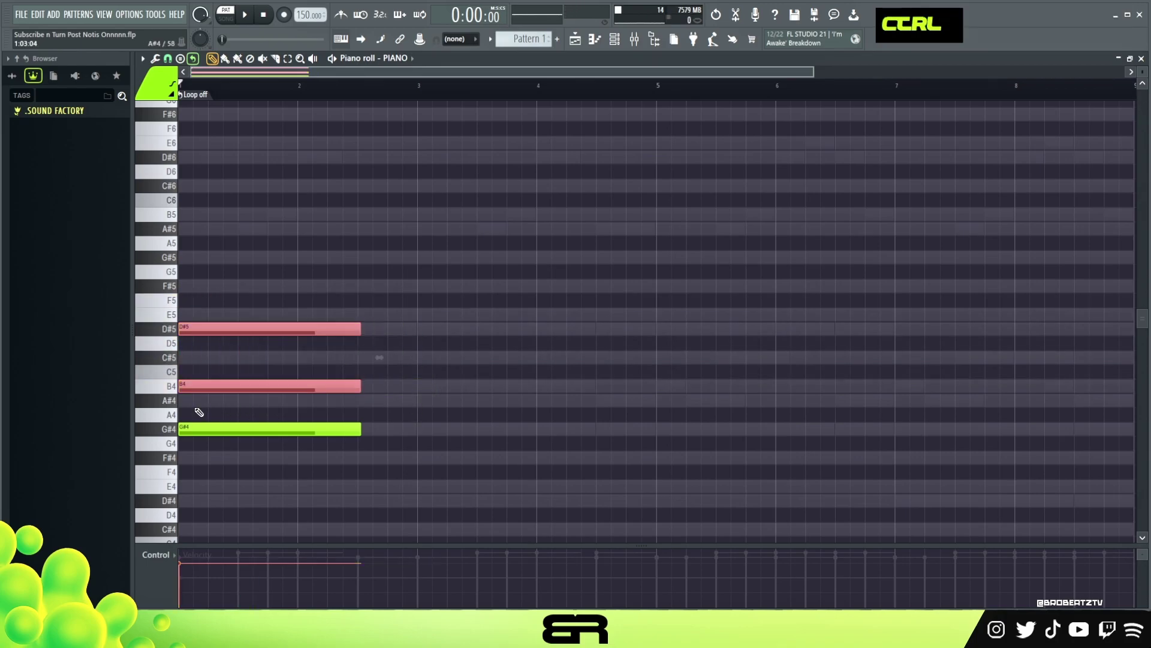
Delete the G#4 note from the chord and audition the remaining D#5 and B4 notes
{"action": "right_click", "coordinate": [429, 402]}
{"action": "right_click", "coordinate": [336, 429]}
{"action": "left_click_drag", "start_coordinate": [336, 310], "coordinate": [262, 405], "text": "ctrl"}
{"action": "key", "text": "space"}
{"action": "key", "text": "space"}
{"action": "key", "text": "space"}
{"action": "key", "text": "space"}
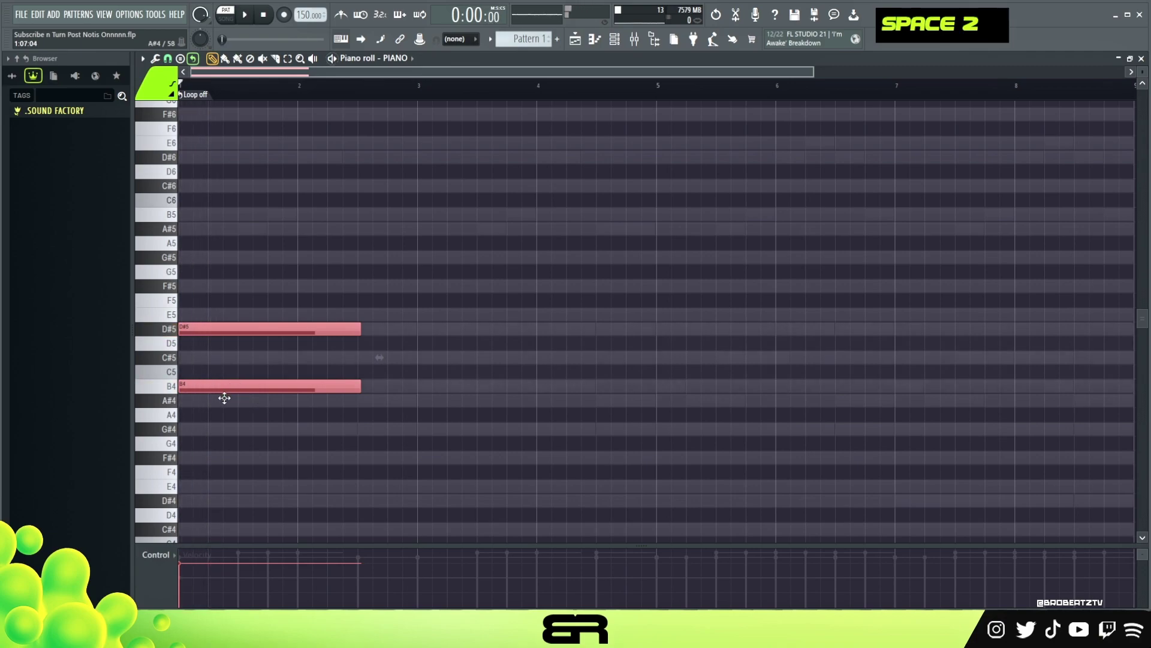
{"action": "key", "text": "space"}
{"action": "key", "text": "space"}
{"action": "right_click", "coordinate": [308, 363]}
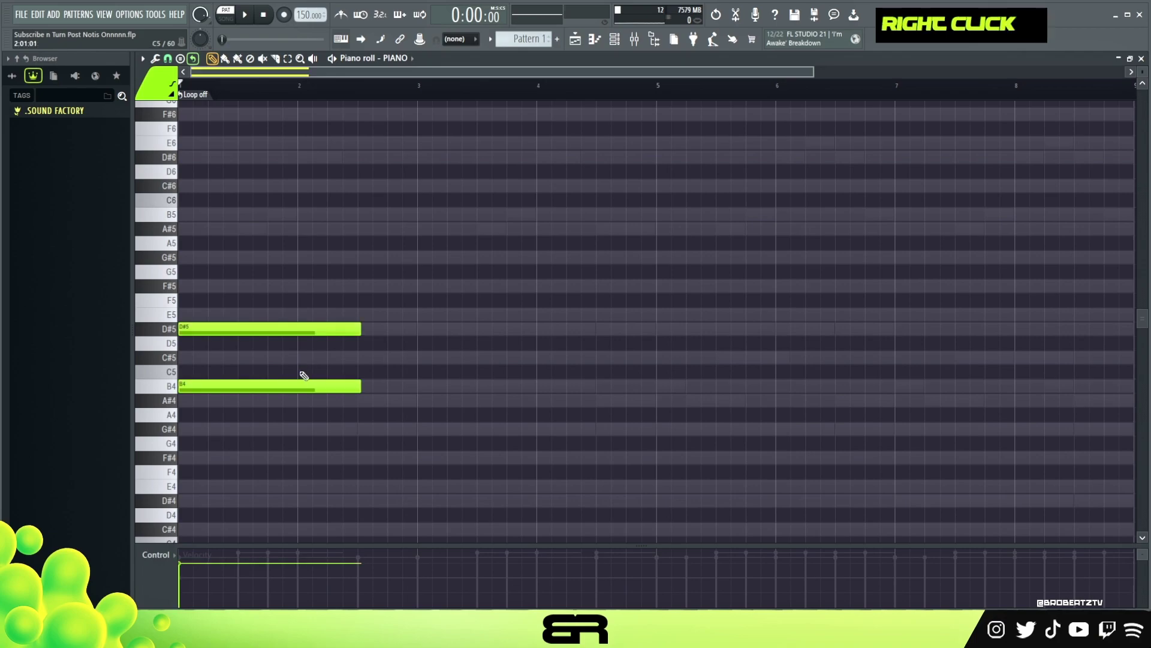
Move the B4 note to the middle of bar 2, right after the D#5, and lower it to A#4
{"action": "left_click_drag", "start_coordinate": [202, 387], "coordinate": [397, 385]}
{"action": "key", "text": "space"}
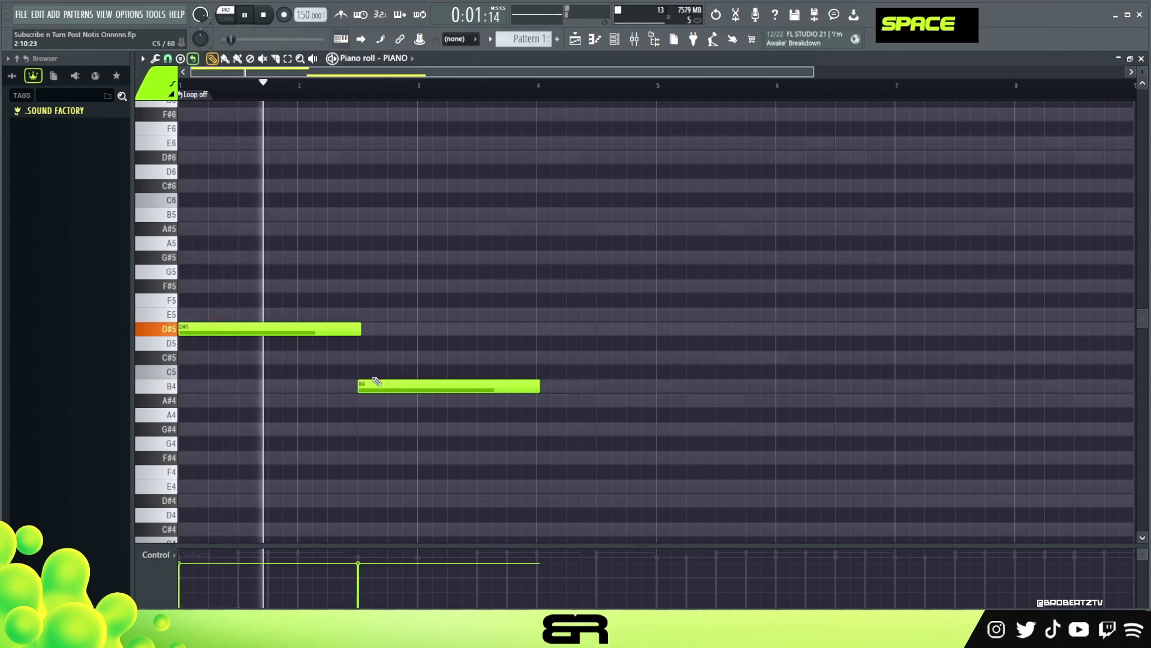
{"action": "right_click", "coordinate": [370, 389], "text": "alt"}
{"action": "left_click_drag", "start_coordinate": [370, 390], "coordinate": [367, 403]}
{"action": "key", "text": "space"}
{"action": "key", "text": "space"}
{"action": "key", "text": "space"}
{"action": "key", "text": "space"}
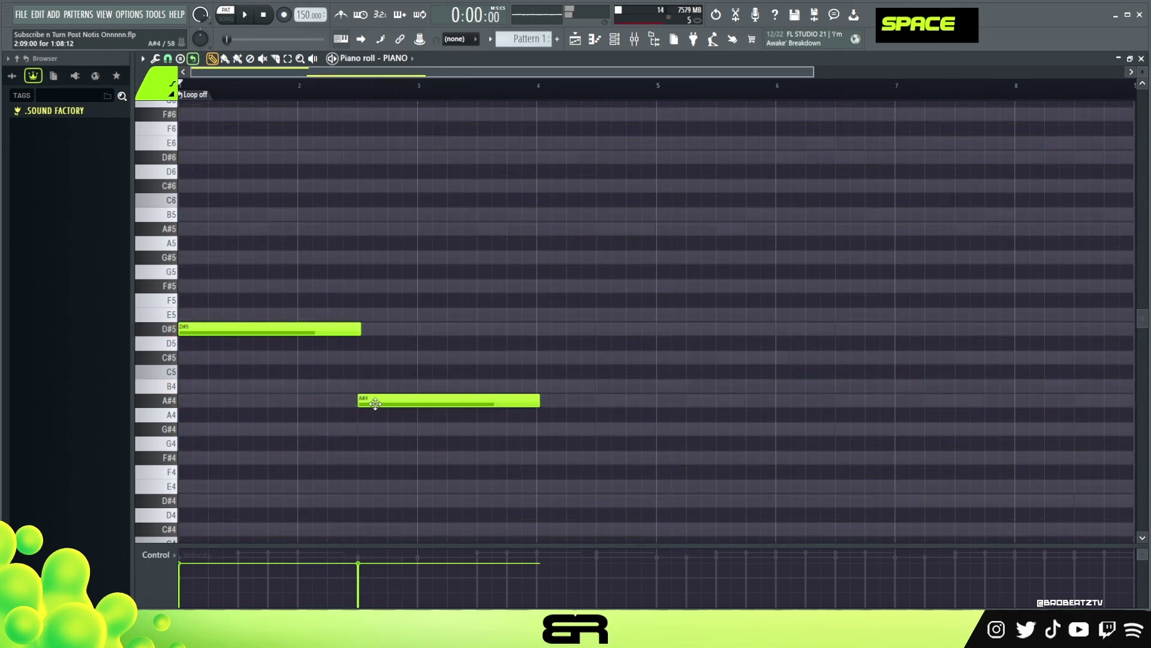
{"action": "key", "text": "space"}
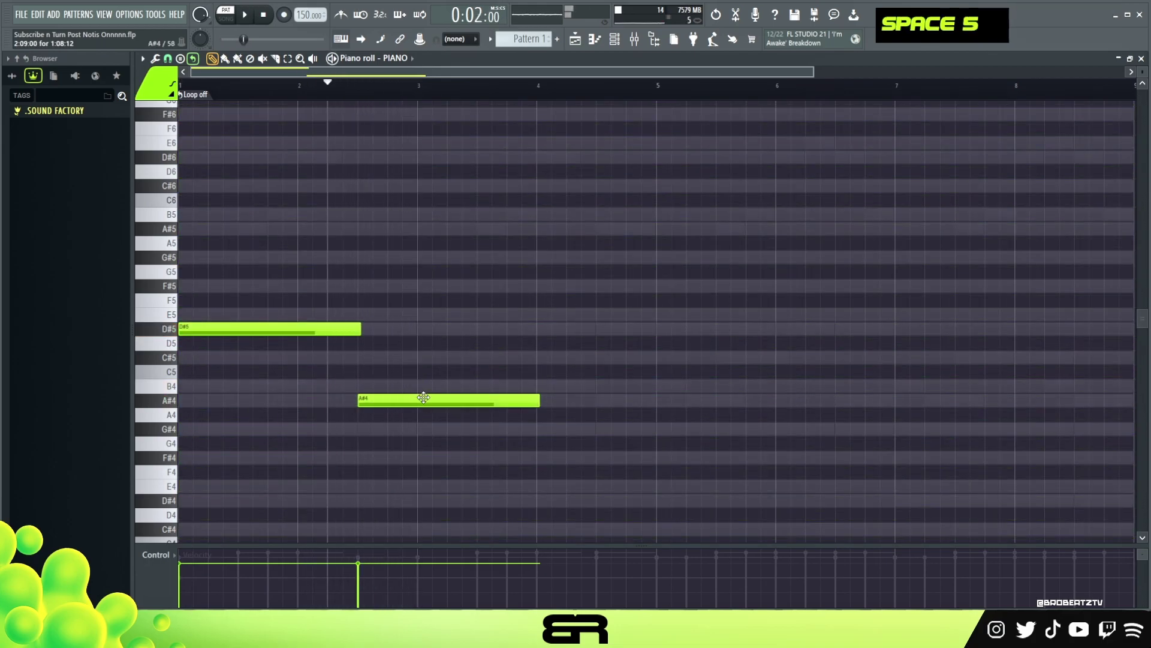
Trim the D#5 and A#4 notes to end at mid-bar 2 and bar 3, and add a one-bar G#4 in bar 3
{"action": "left_click_drag", "start_coordinate": [416, 437], "coordinate": [415, 417]}
{"action": "key", "text": "space"}
{"action": "right_click", "coordinate": [558, 399]}
{"action": "key", "text": "space"}
{"action": "left_click_drag", "start_coordinate": [540, 403], "coordinate": [417, 413]}
{"action": "left_click", "coordinate": [358, 328], "text": "alt"}
{"action": "left_click_drag", "start_coordinate": [598, 428], "coordinate": [537, 436]}
{"action": "left_click", "coordinate": [239, 321], "text": "ctrl"}
{"action": "key", "text": "ctrl+q"}
{"action": "right_click", "coordinate": [480, 279]}
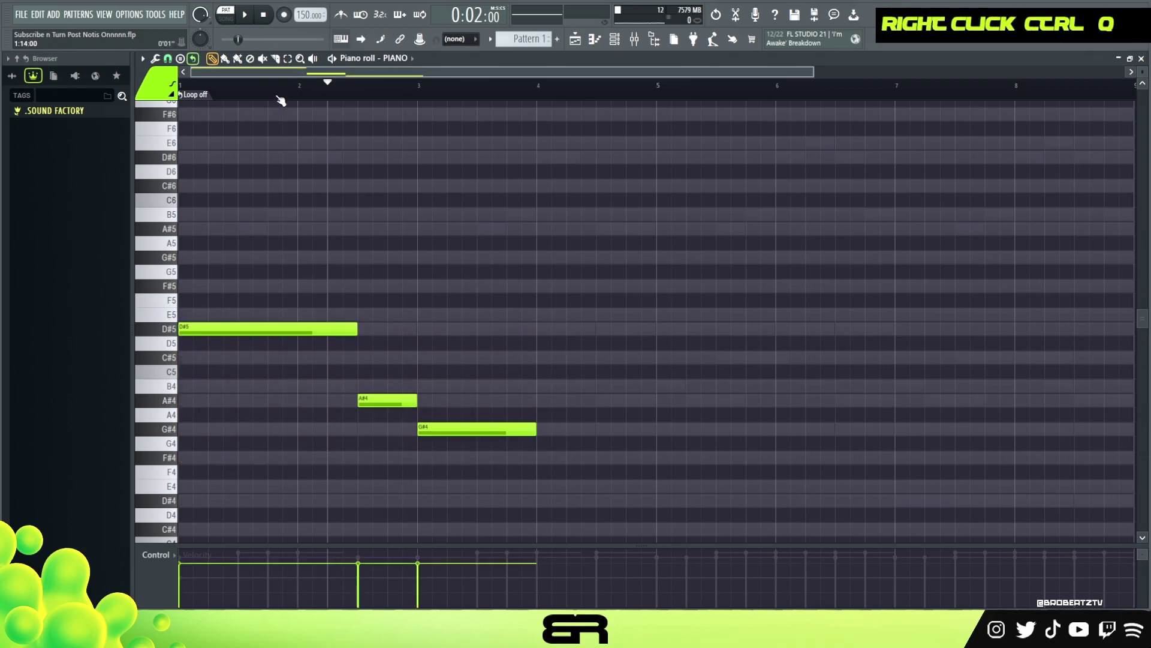
{"action": "key", "text": "space"}
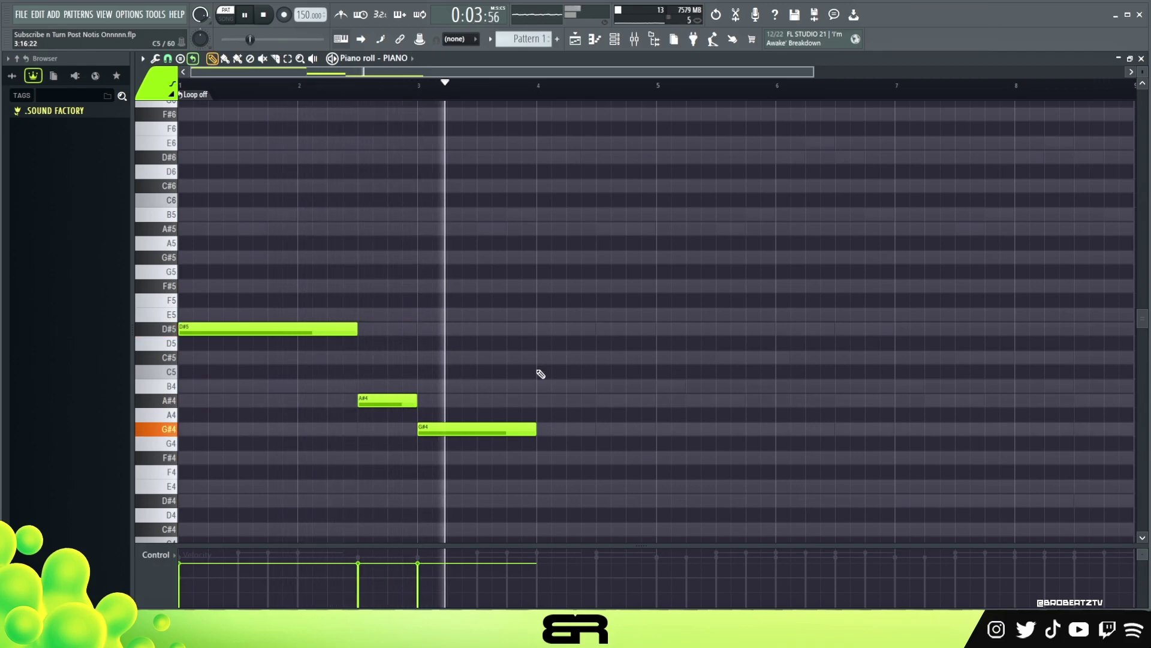
{"action": "key", "text": "space"}
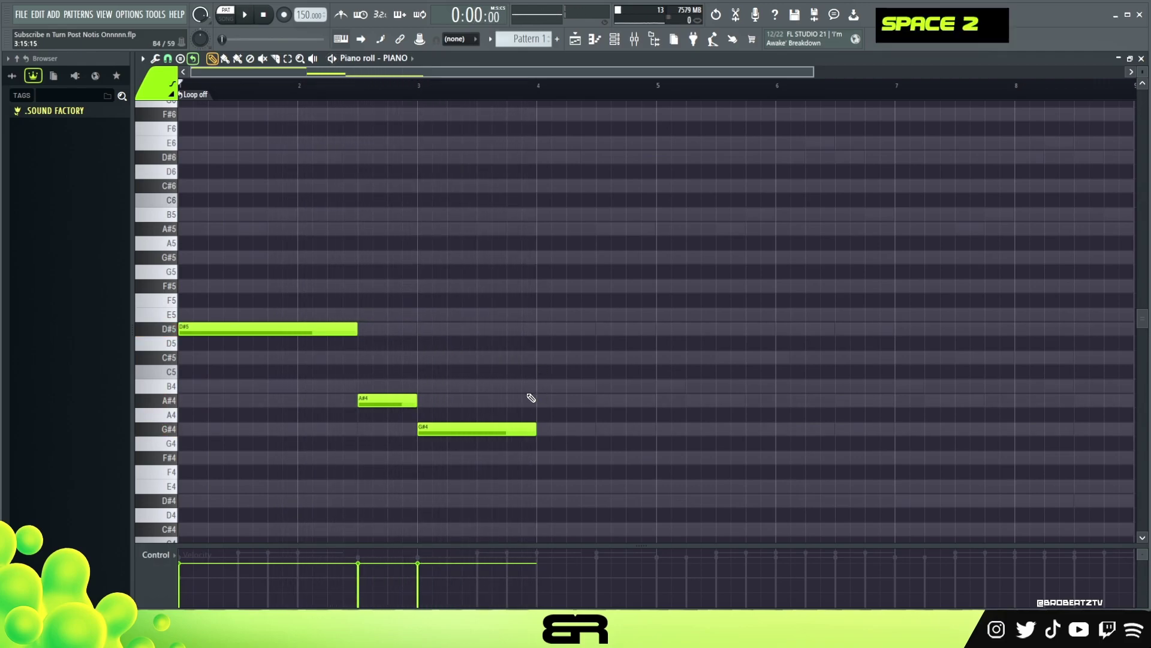
{"action": "left_click", "coordinate": [543, 315]}
{"action": "left_click", "coordinate": [541, 328]}
{"action": "mouse_move", "coordinate": [547, 311]}
{"action": "left_mouse_down"}
{"action": "mouse_move", "coordinate": [578, 386]}
{"action": "mouse_move", "coordinate": [548, 414]}
{"action": "left_mouse_up"}
{"action": "right_click", "coordinate": [548, 415]}
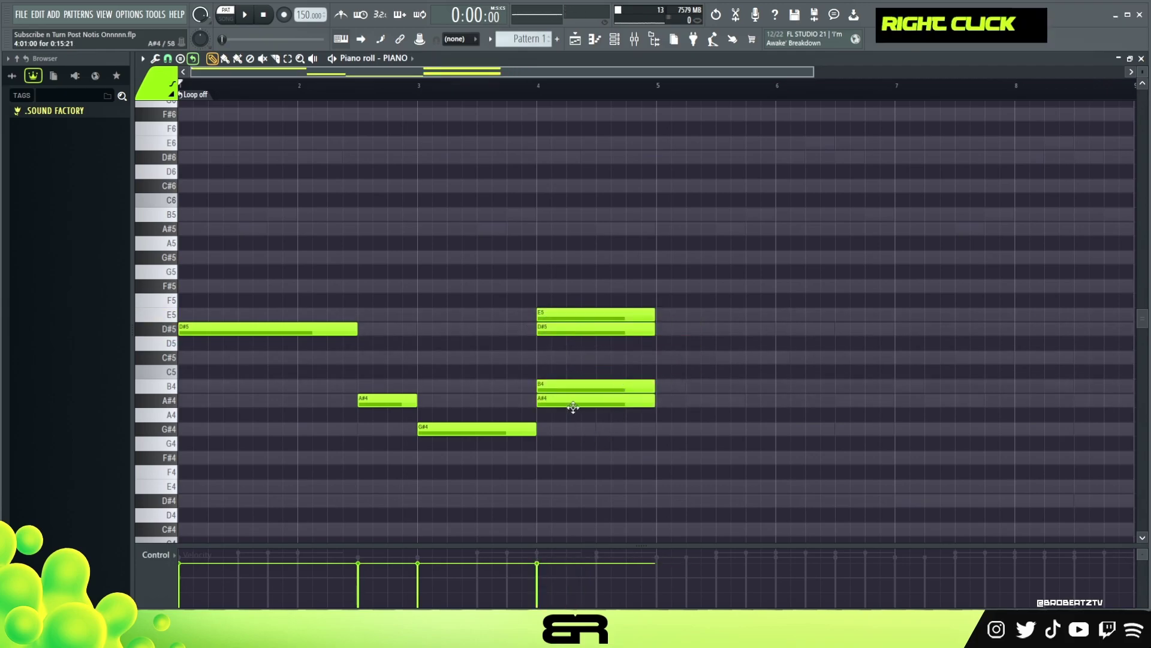
{"action": "left_click", "coordinate": [771, 429]}
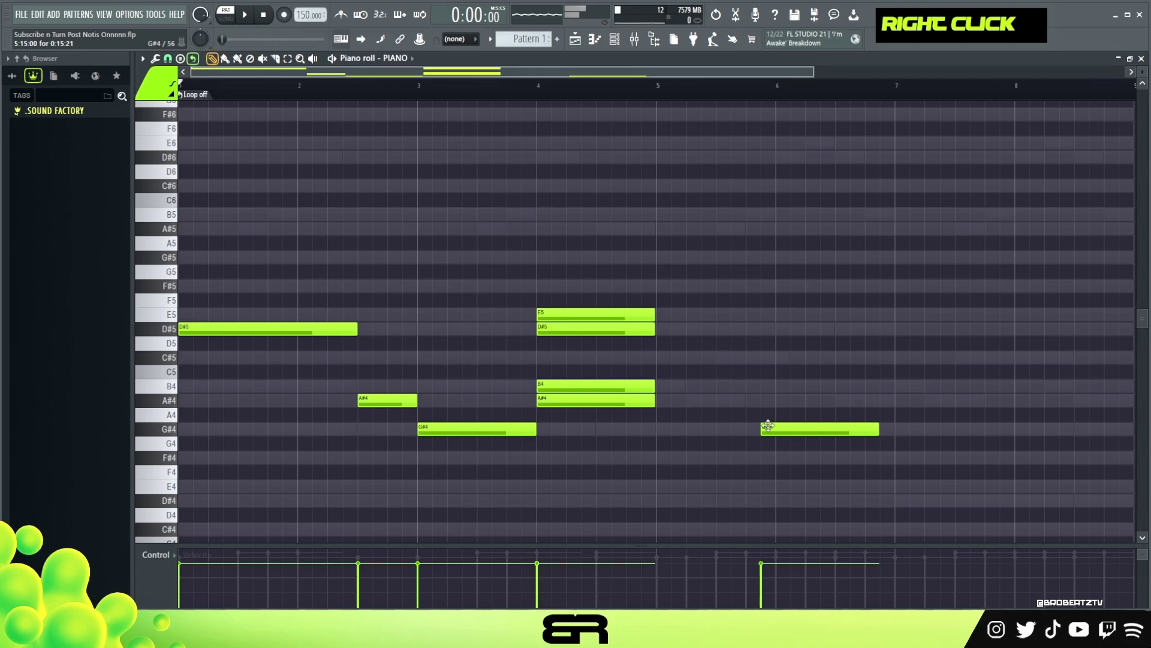
{"action": "left_click", "coordinate": [780, 400]}
{"action": "left_click", "coordinate": [779, 386]}
{"action": "left_click", "coordinate": [778, 356]}
{"action": "left_click", "coordinate": [779, 328]}
{"action": "left_click", "coordinate": [781, 314]}
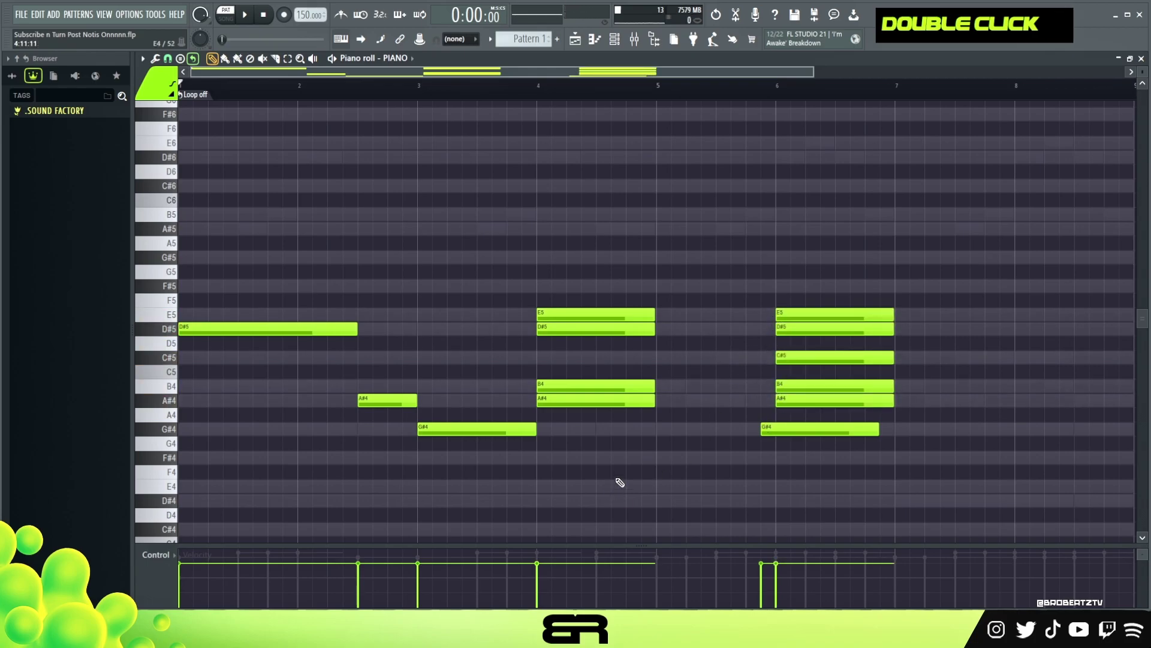
{"action": "left_click", "coordinate": [545, 429]}
{"action": "right_click", "coordinate": [617, 431]}
{"action": "left_click_drag", "start_coordinate": [597, 297], "coordinate": [611, 423]}
{"action": "right_click", "coordinate": [599, 314]}
{"action": "right_click", "coordinate": [834, 429]}
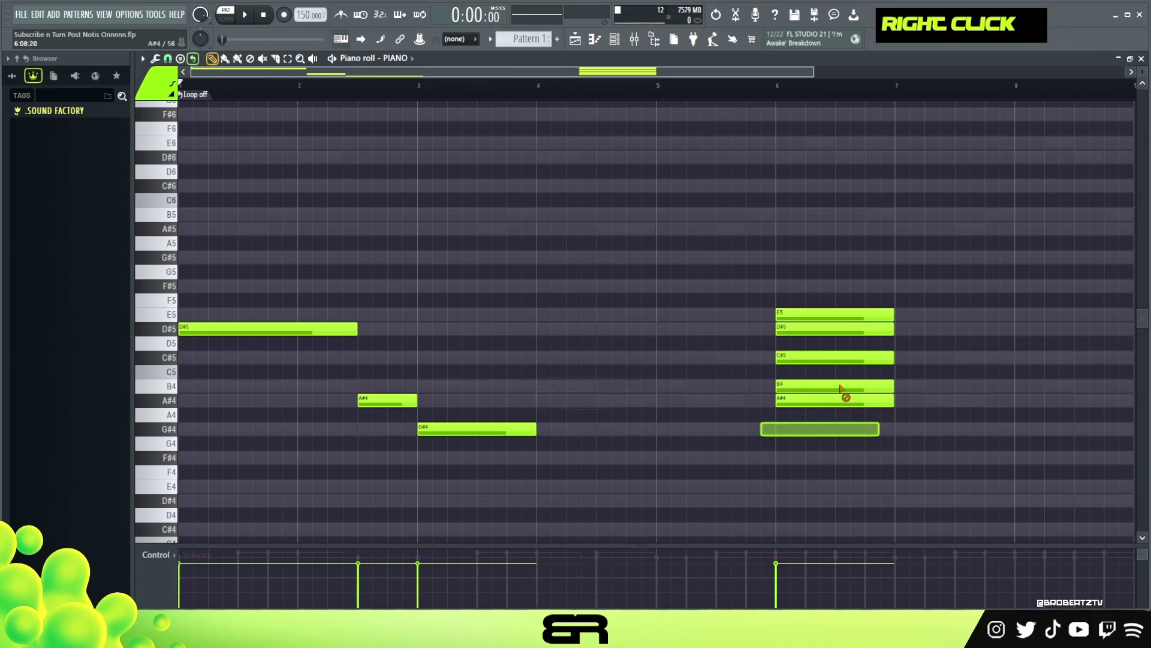
{"action": "right_click", "coordinate": [842, 400]}
{"action": "right_click", "coordinate": [842, 385]}
{"action": "right_click", "coordinate": [824, 357]}
{"action": "right_click", "coordinate": [804, 328]}
{"action": "right_click", "coordinate": [789, 314]}
Duplicate the three-note piano phrase to start at bar 5 and extend both G#4 notes to two bars
{"action": "left_click_drag", "start_coordinate": [636, 464], "coordinate": [289, 280]}
{"action": "left_click_drag", "start_coordinate": [263, 326], "coordinate": [720, 325]}
{"action": "left_click_drag", "start_coordinate": [528, 428], "coordinate": [667, 441]}
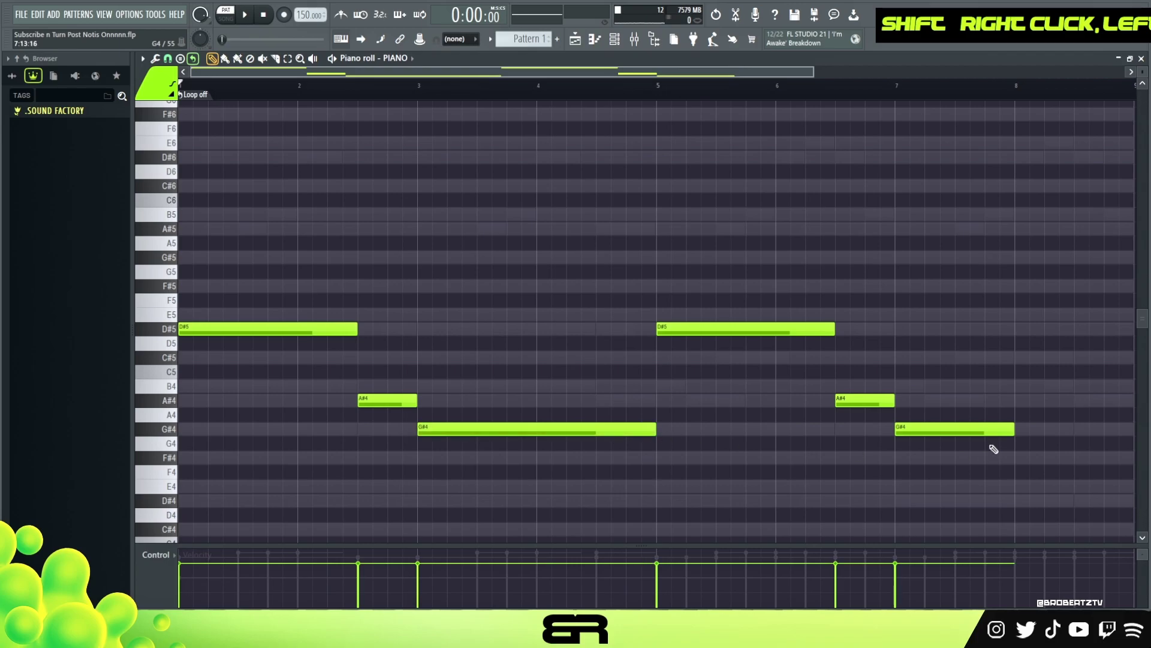
{"action": "left_click_drag", "start_coordinate": [1015, 430], "coordinate": [987, 443]}
{"action": "left_click_drag", "start_coordinate": [651, 72], "coordinate": [287, 92]}
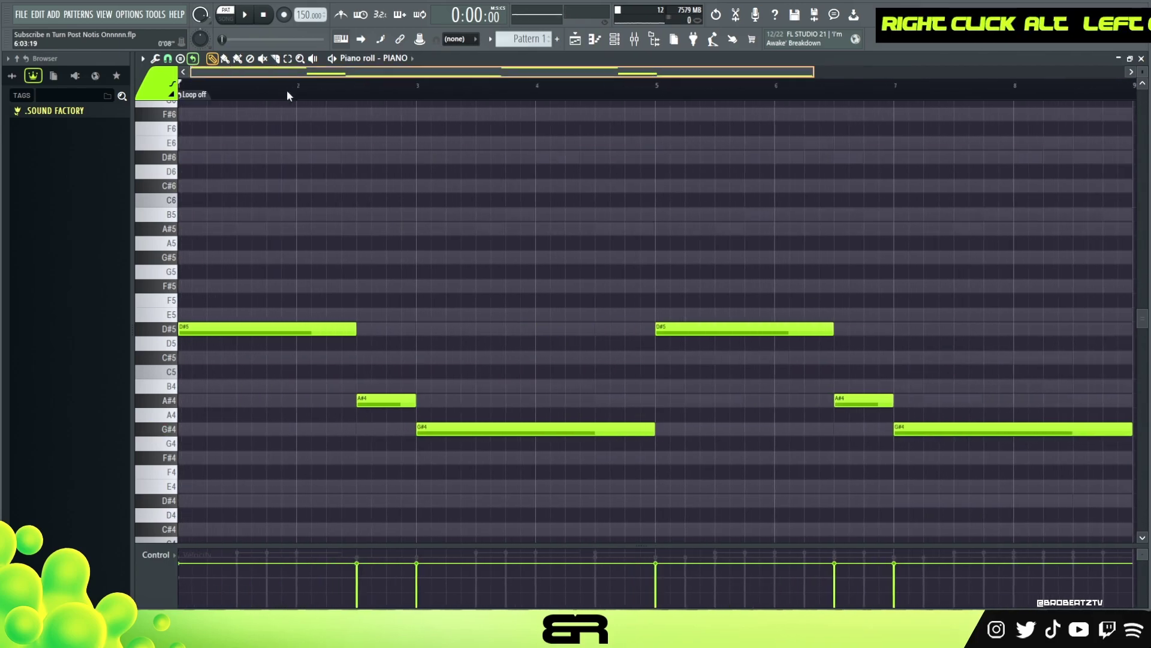
Raise the velocity of all the piano notes slightly and copy them into the BASS channel's piano roll
{"action": "key", "text": "ctrl+a"}
{"action": "scroll", "coordinate": [604, 314], "scroll_direction": "up", "scroll_amount": 2, "text": "alt"}
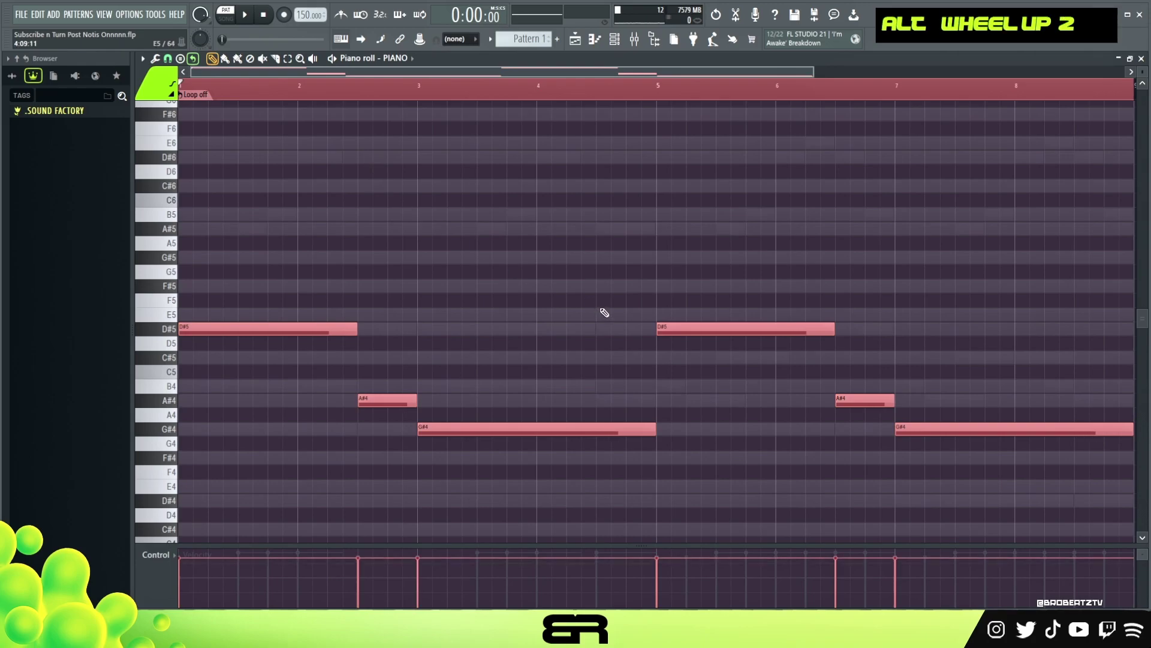
{"action": "key", "text": "ctrl+c"}
{"action": "left_click", "coordinate": [616, 41]}
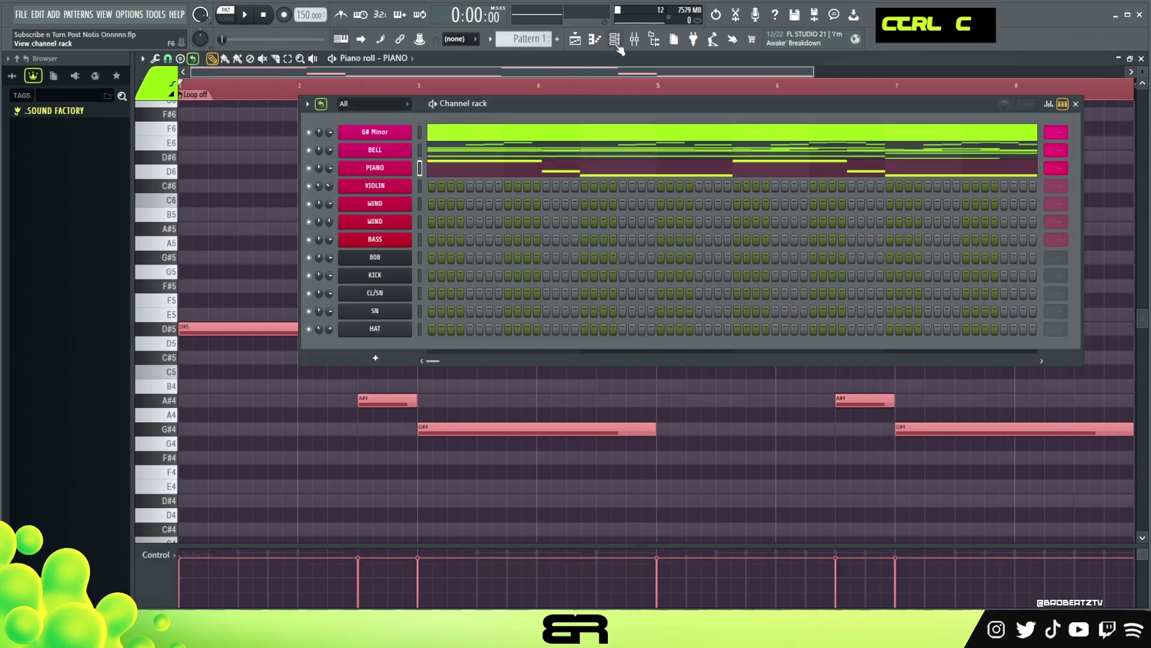
{"action": "right_click", "coordinate": [388, 239]}
{"action": "left_click", "coordinate": [429, 243]}
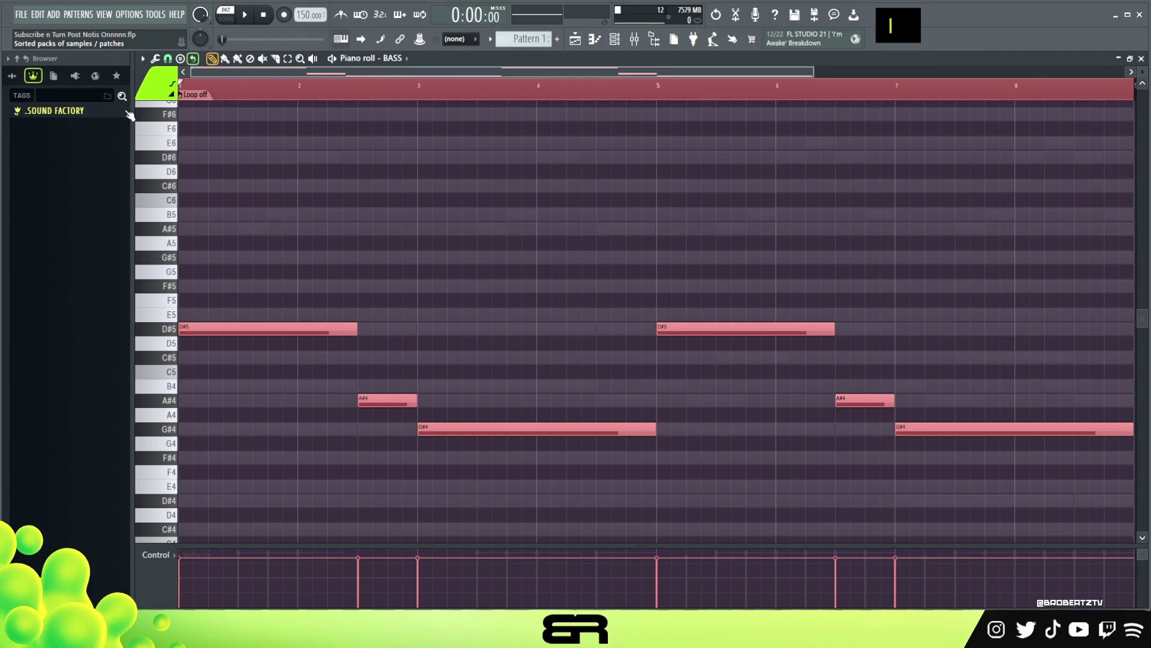
Transpose all bass notes down one octave, drop the first note another octave to D#3, and play back the bass line
{"action": "key", "text": "space"}
{"action": "key", "text": "ctrl+Down"}
{"action": "left_click", "coordinate": [349, 427], "text": "ctrl"}
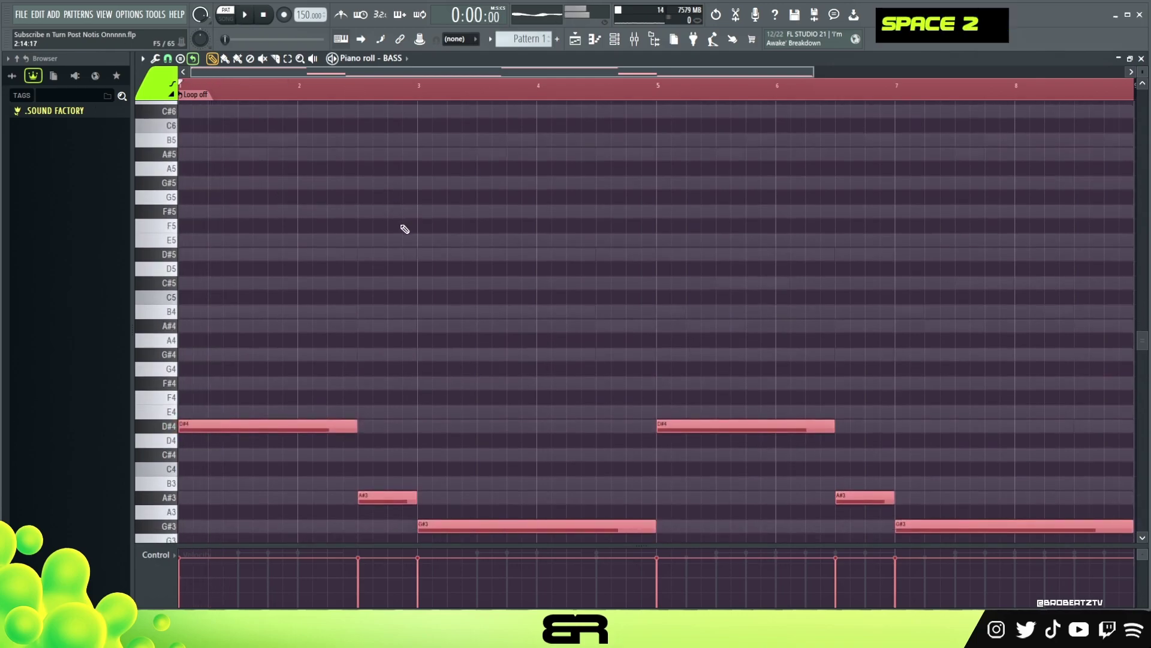
{"action": "key", "text": "space"}
{"action": "key", "text": "ctrl+Down"}
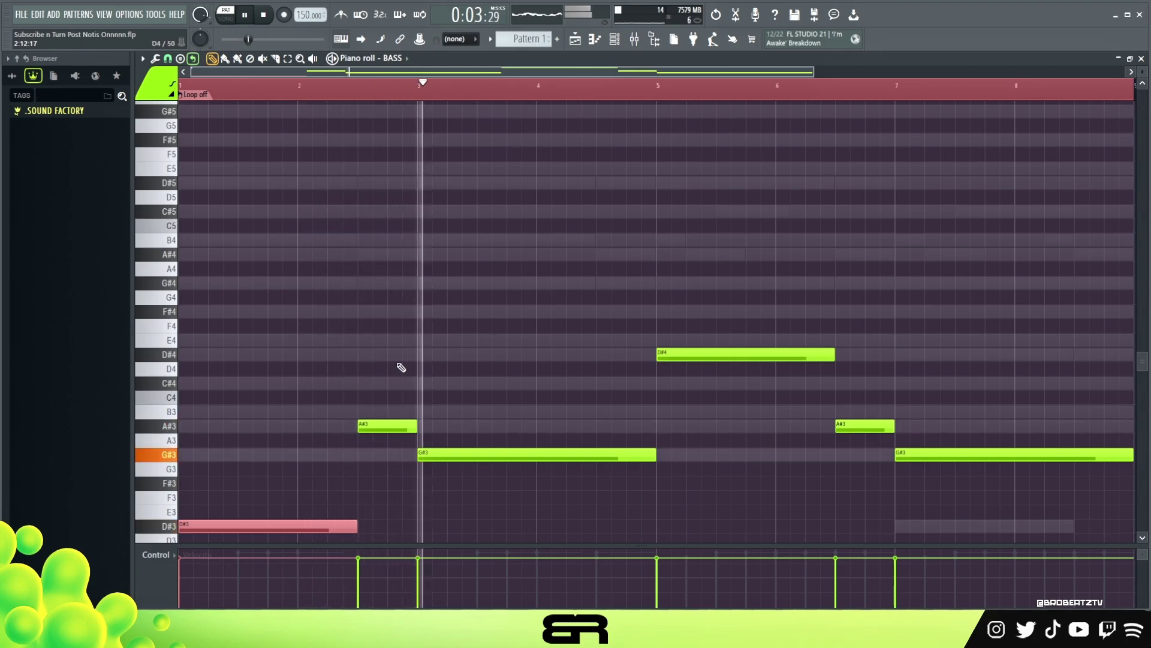
{"action": "right_click", "coordinate": [617, 226]}
{"action": "right_click", "coordinate": [565, 216], "text": "ctrl"}
{"action": "right_click", "coordinate": [542, 231], "text": "ctrl"}
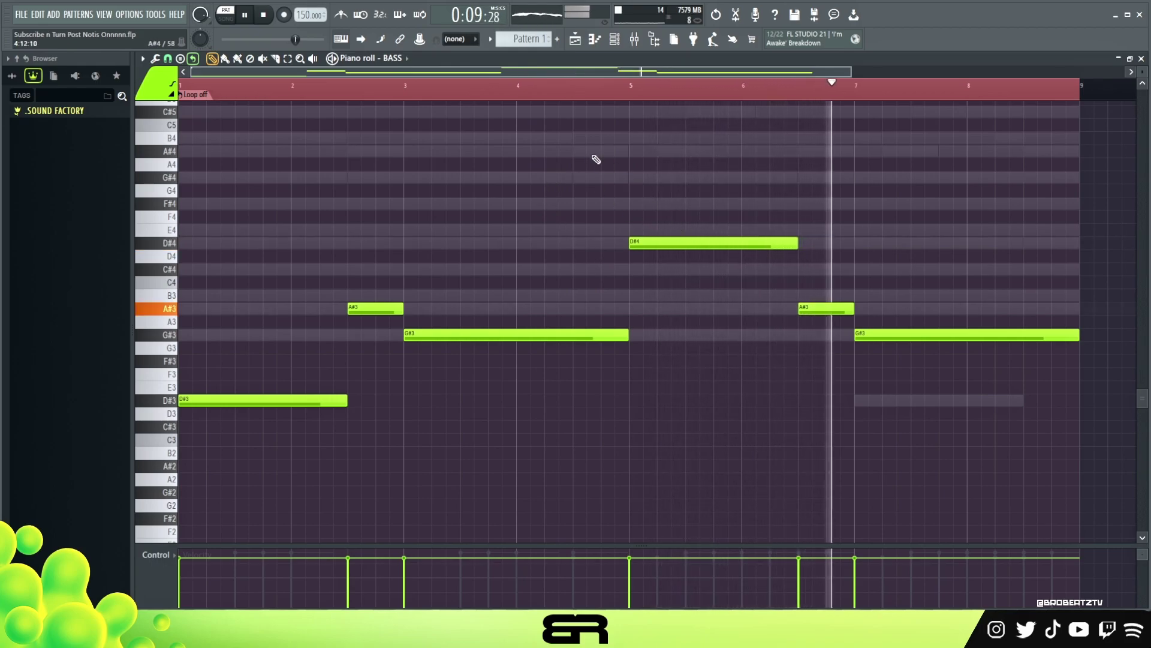
Stop the bass playback and examine the chord and root notes in the BELL channel's piano roll
{"action": "scroll", "coordinate": [686, 207], "scroll_direction": "up", "scroll_amount": 3}
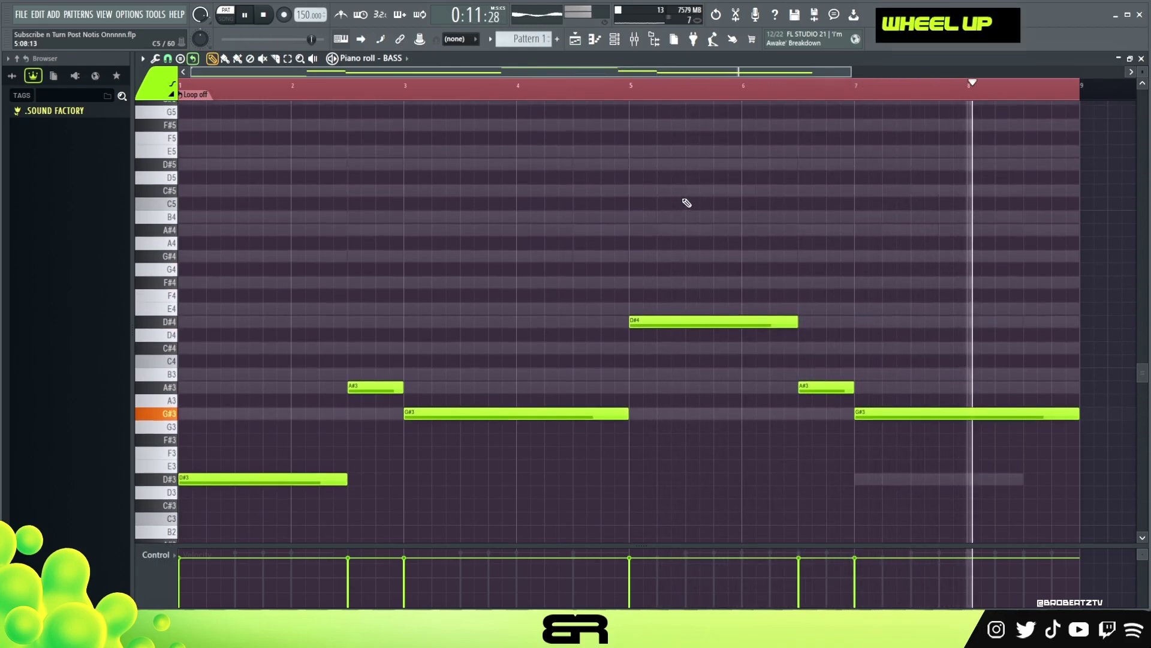
{"action": "key", "text": "space"}
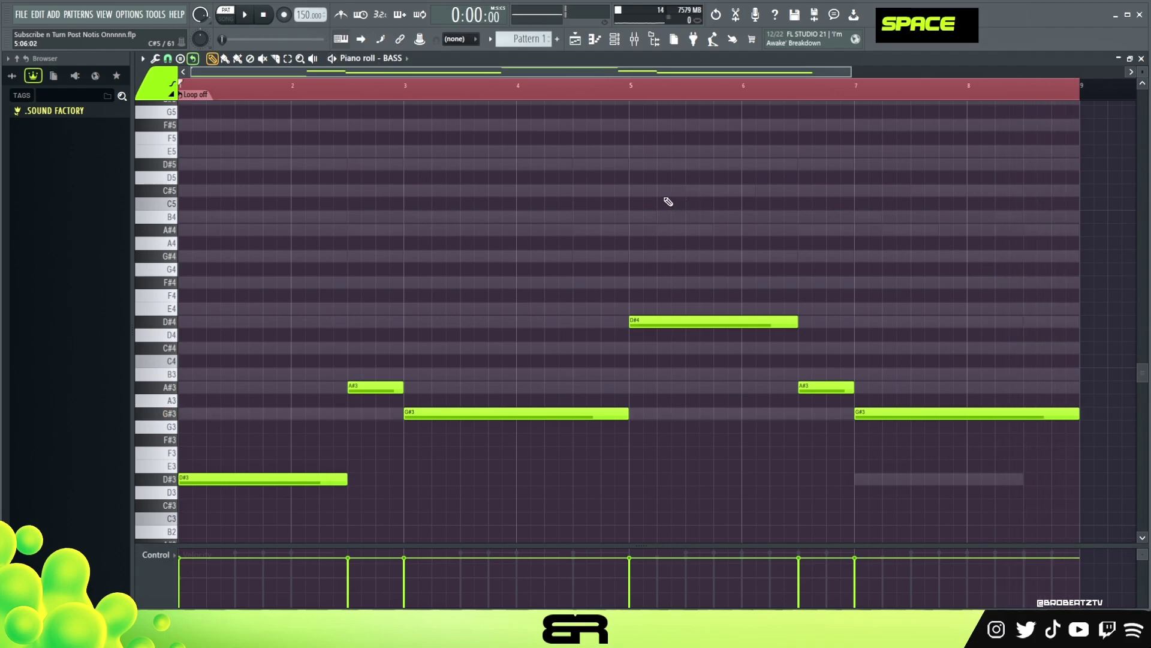
{"action": "left_click", "coordinate": [615, 40]}
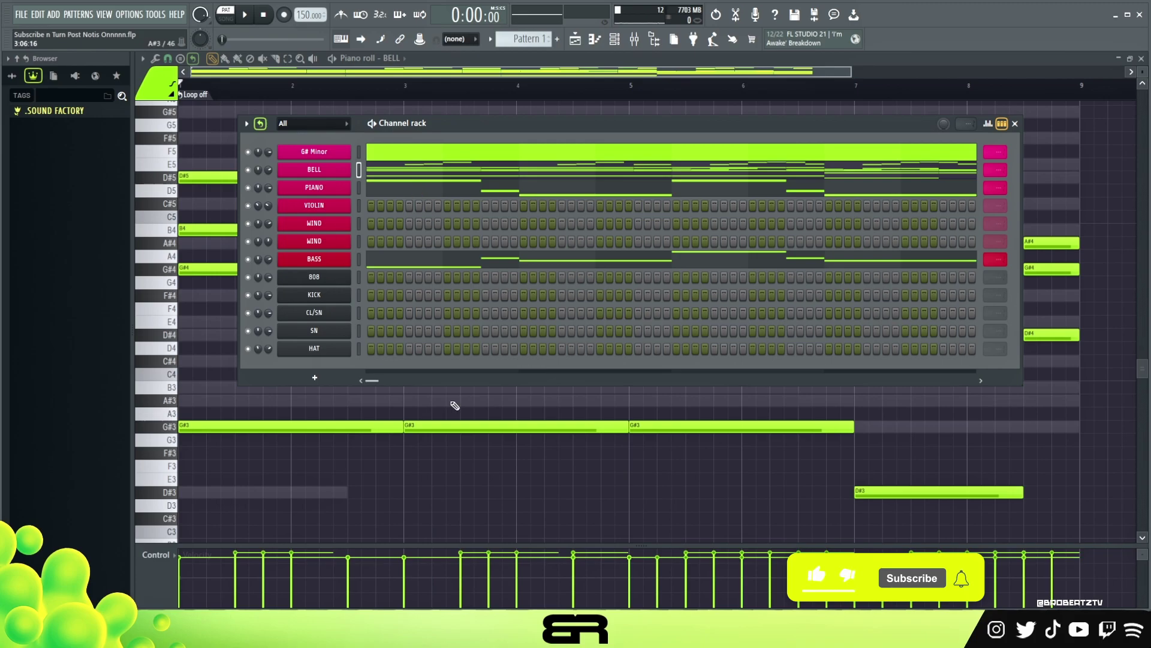
{"action": "right_click", "coordinate": [471, 417]}
{"action": "left_click_drag", "start_coordinate": [275, 381], "coordinate": [933, 514]}
{"action": "right_click", "coordinate": [694, 357]}
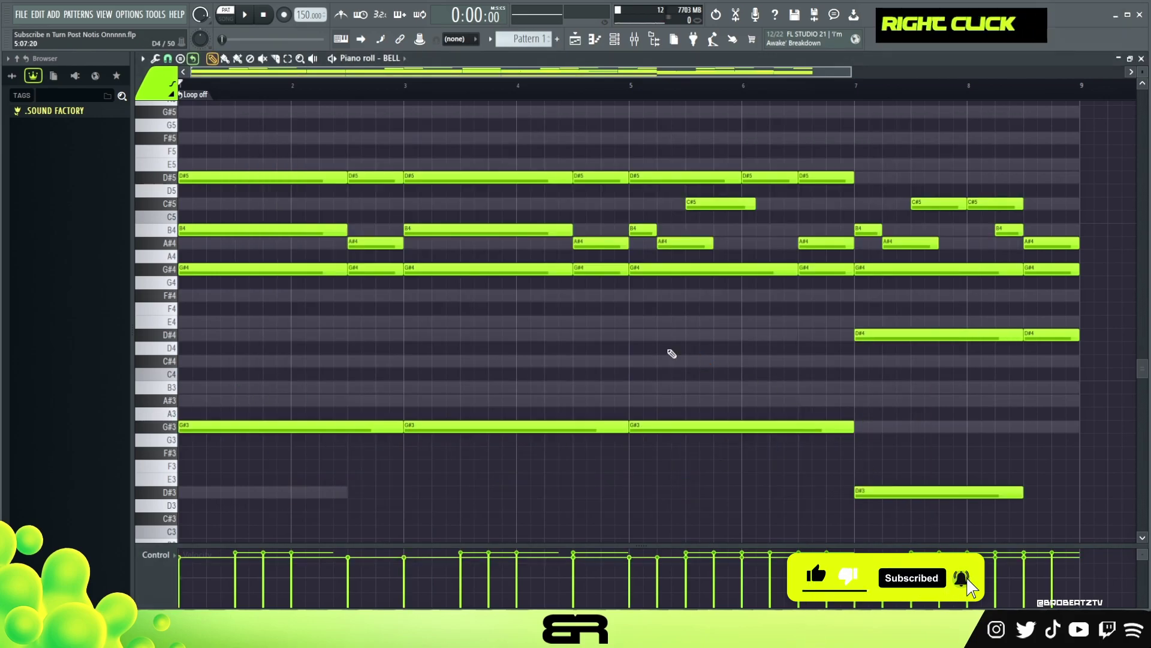
{"action": "scroll", "coordinate": [234, 288], "scroll_direction": "up", "scroll_amount": 4}
{"action": "mouse_move", "coordinate": [190, 250]}
{"action": "left_mouse_down"}
{"action": "mouse_move", "coordinate": [347, 342]}
{"action": "mouse_move", "coordinate": [688, 362]}
{"action": "mouse_move", "coordinate": [842, 355]}
{"action": "mouse_move", "coordinate": [270, 295]}
{"action": "mouse_move", "coordinate": [839, 366]}
{"action": "left_mouse_up"}
{"action": "right_click", "coordinate": [655, 413]}
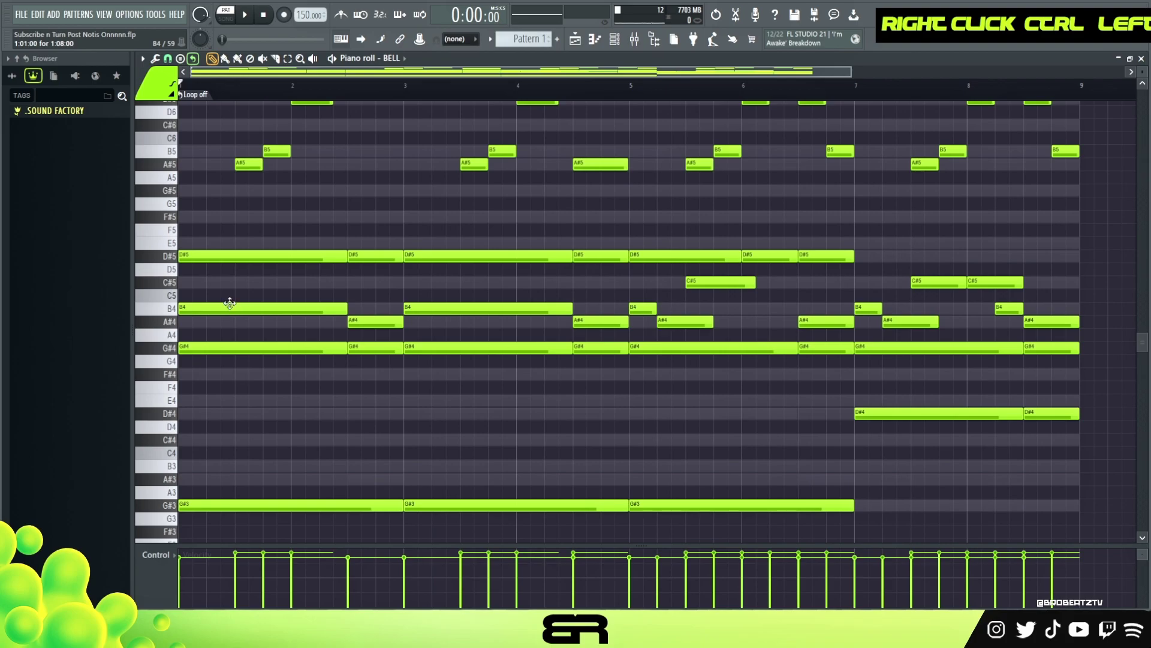
{"action": "left_click_drag", "start_coordinate": [245, 365], "coordinate": [215, 346]}
{"action": "right_click", "coordinate": [206, 241]}
Try stacking B4 and G#4 copies under the opening D#5 in the PIANO channel, and remove both copies
{"action": "left_click", "coordinate": [615, 39]}
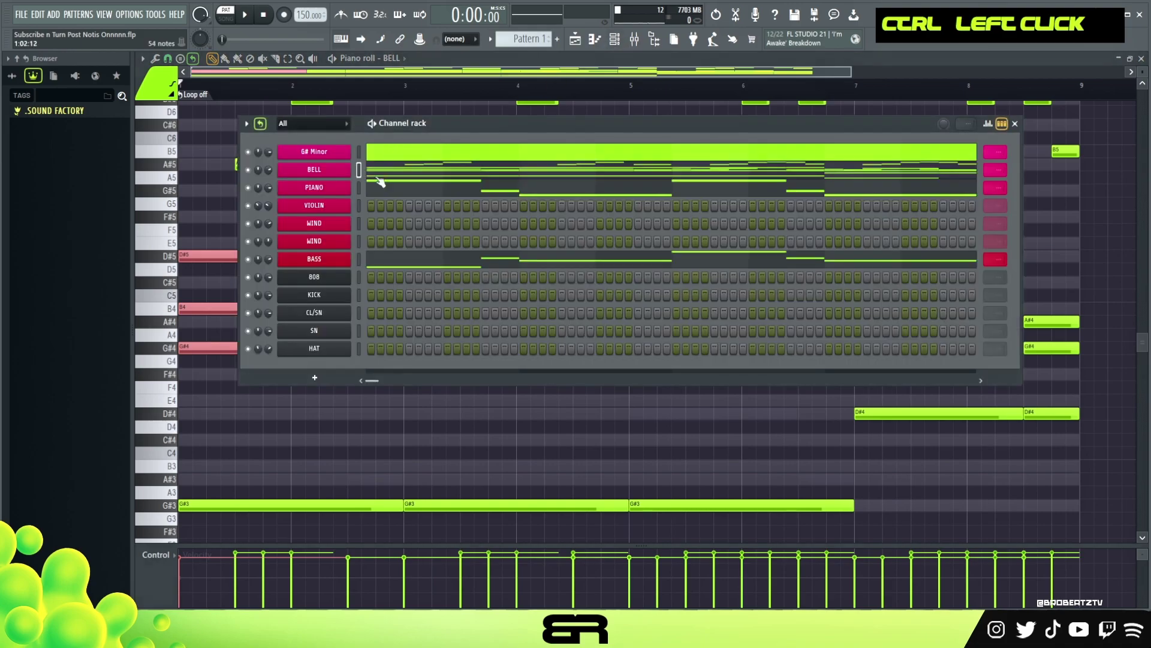
{"action": "left_click", "coordinate": [401, 195]}
{"action": "left_click", "coordinate": [206, 259], "text": "ctrl"}
{"action": "left_click_drag", "start_coordinate": [206, 259], "coordinate": [197, 347]}
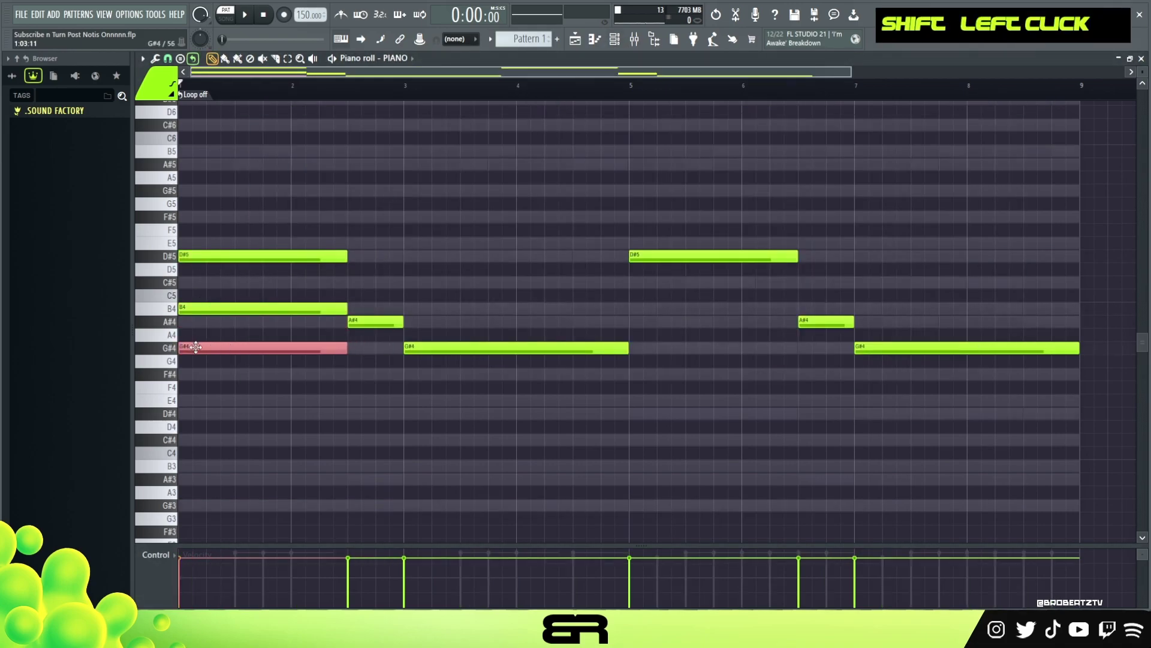
{"action": "right_click", "coordinate": [229, 275]}
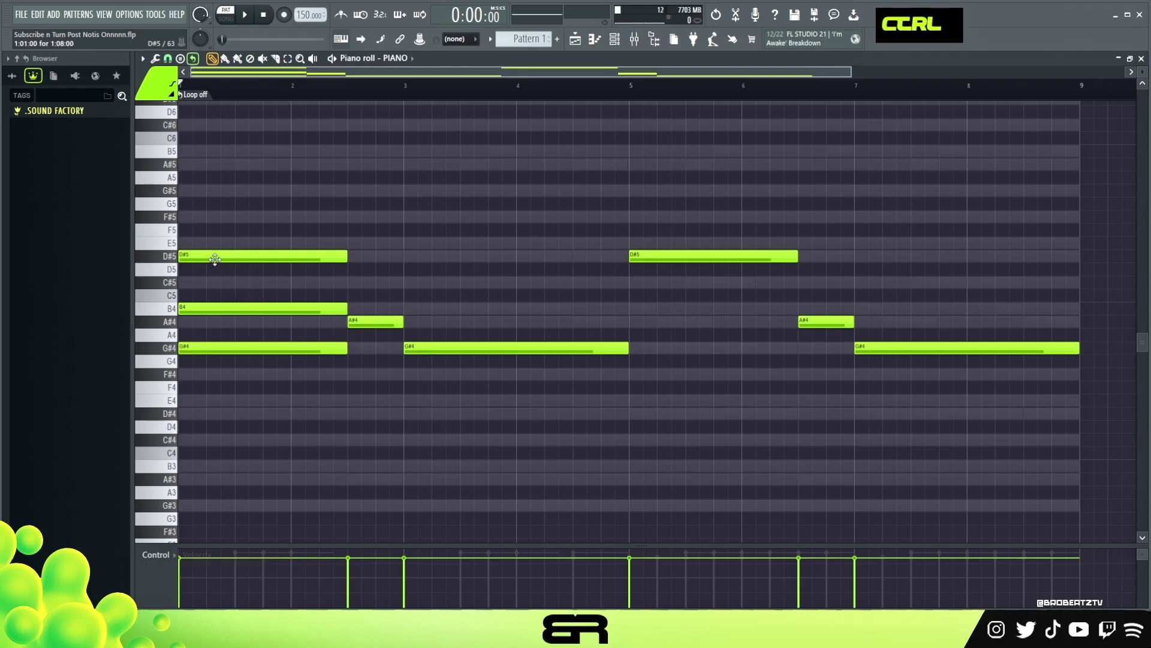
{"action": "mouse_move", "coordinate": [224, 350]}
{"action": "left_mouse_down"}
{"action": "mouse_move", "coordinate": [442, 349]}
{"action": "mouse_move", "coordinate": [223, 344]}
{"action": "left_mouse_up"}
{"action": "right_click", "coordinate": [225, 345]}
{"action": "right_click", "coordinate": [257, 308]}
Compare the opening chord notes in the BELL channel with the single-note line in the PIANO channel
{"action": "left_click", "coordinate": [615, 39]}
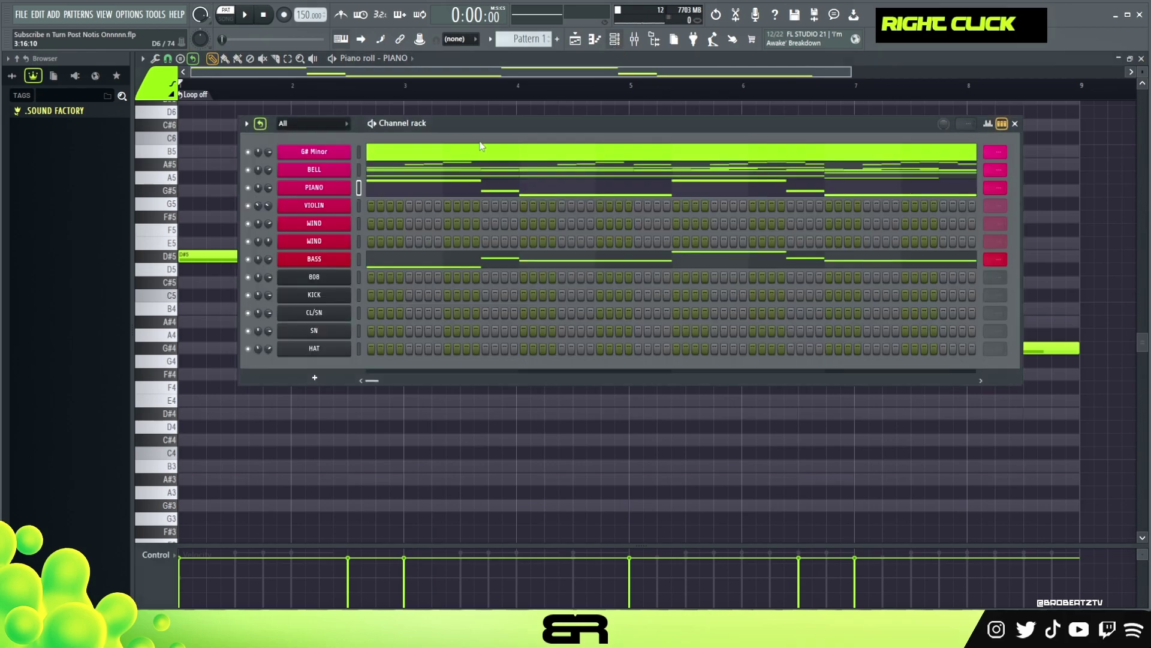
{"action": "left_click", "coordinate": [396, 175]}
{"action": "scroll", "coordinate": [355, 244], "scroll_direction": "down", "scroll_amount": 1}
{"action": "left_click_drag", "start_coordinate": [253, 199], "coordinate": [267, 249], "text": "ctrl"}
{"action": "right_click", "coordinate": [270, 216]}
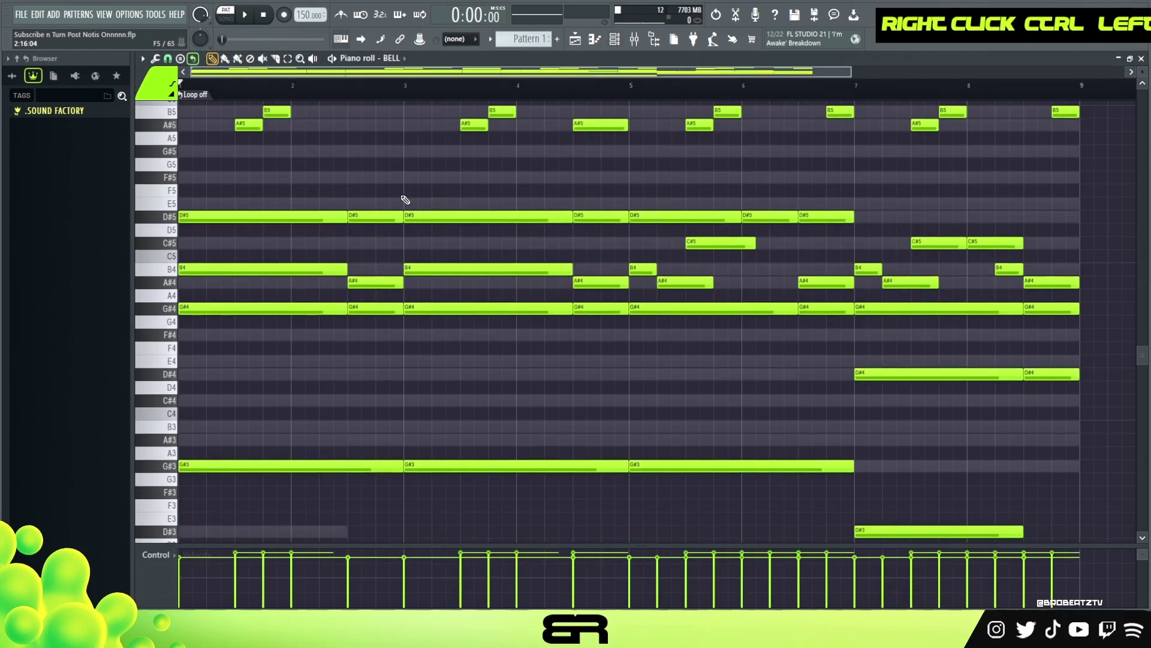
{"action": "left_click", "coordinate": [614, 39]}
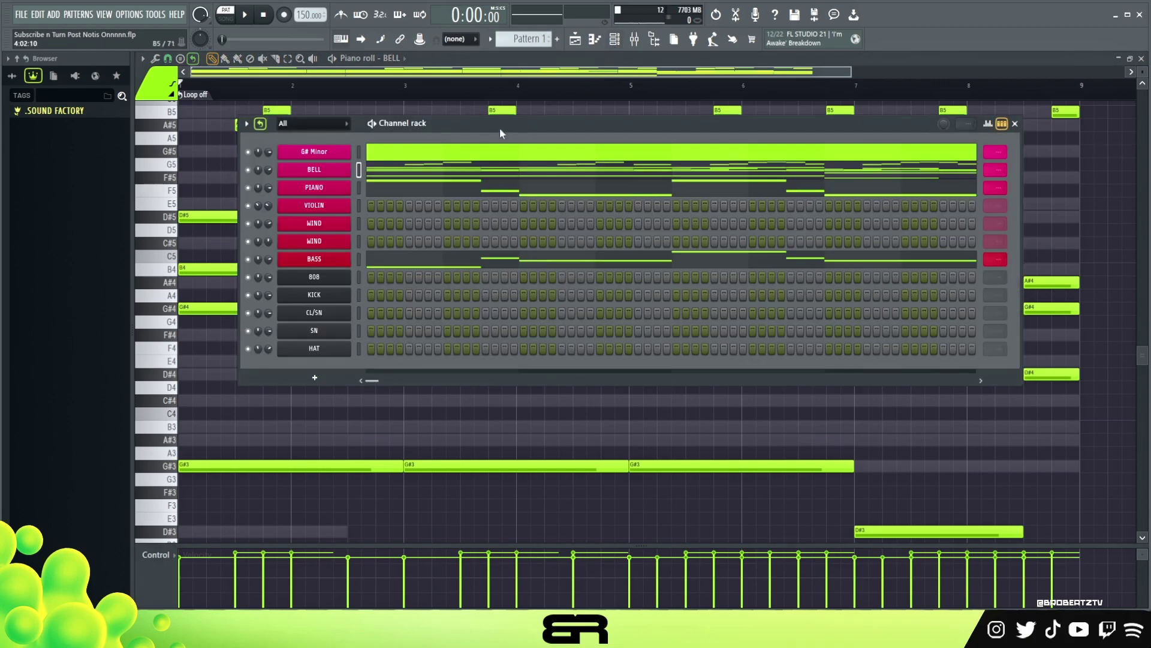
{"action": "left_click", "coordinate": [398, 189]}
{"action": "double_click", "coordinate": [249, 217]}
{"action": "right_click", "coordinate": [550, 193]}
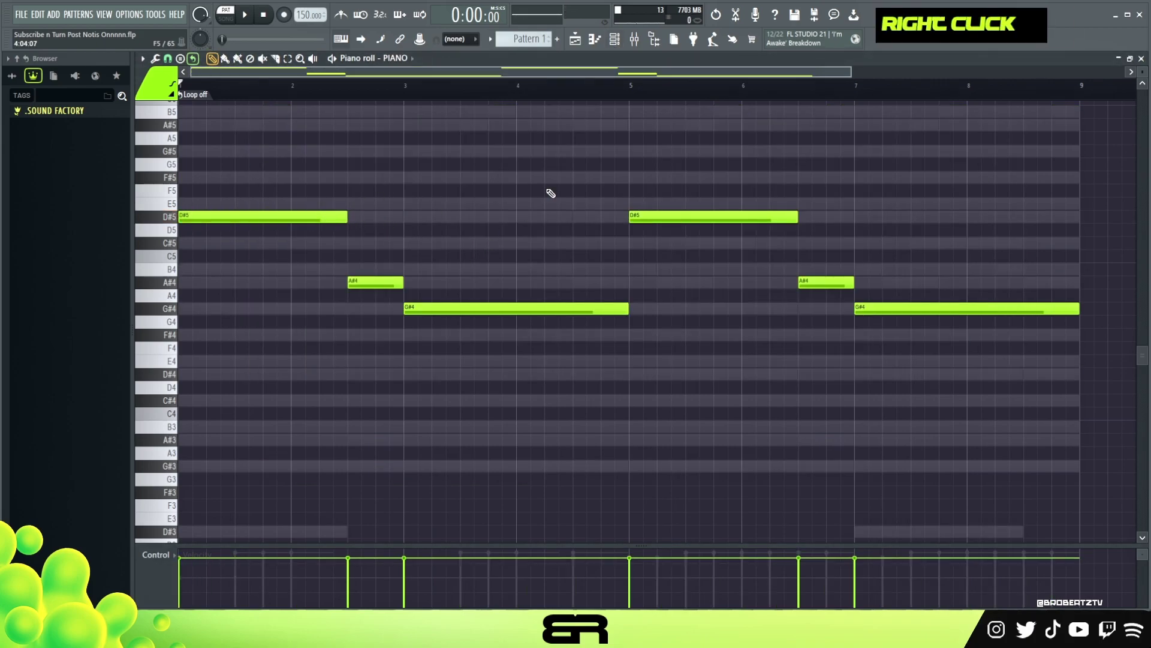
Show the VIOLIN channel's instrument, open its empty piano roll, and set the snap to 1/3 beat
{"action": "left_click", "coordinate": [615, 40]}
{"action": "left_click", "coordinate": [318, 206]}
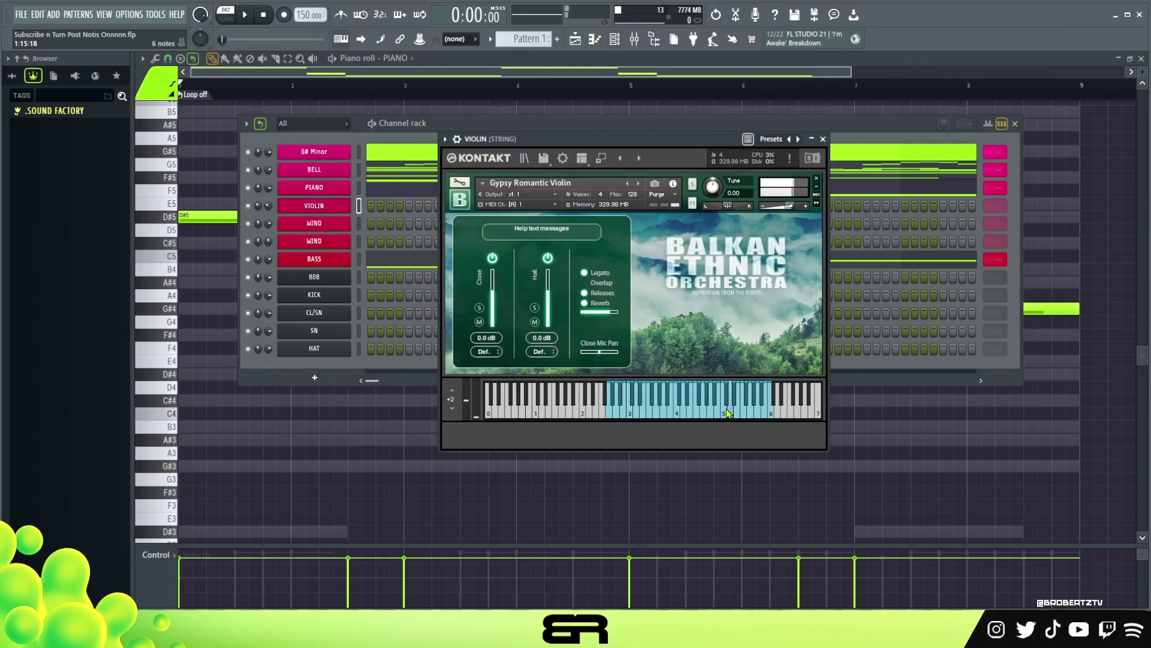
{"action": "right_click", "coordinate": [355, 206]}
{"action": "left_click", "coordinate": [369, 205]}
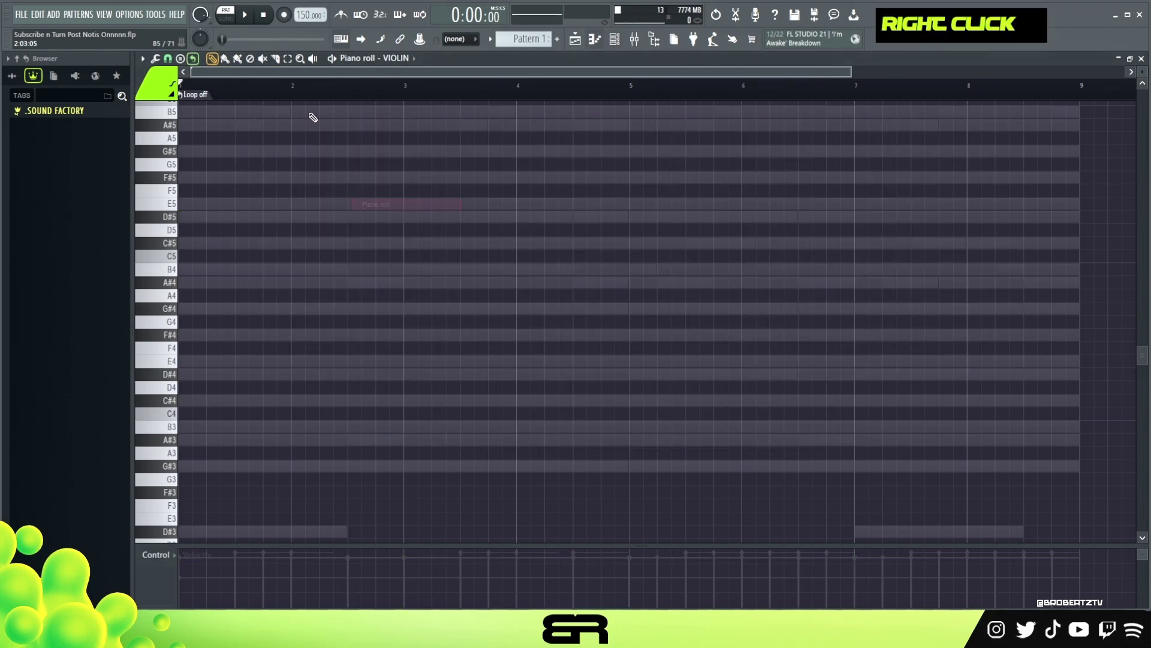
{"action": "left_click", "coordinate": [167, 60]}
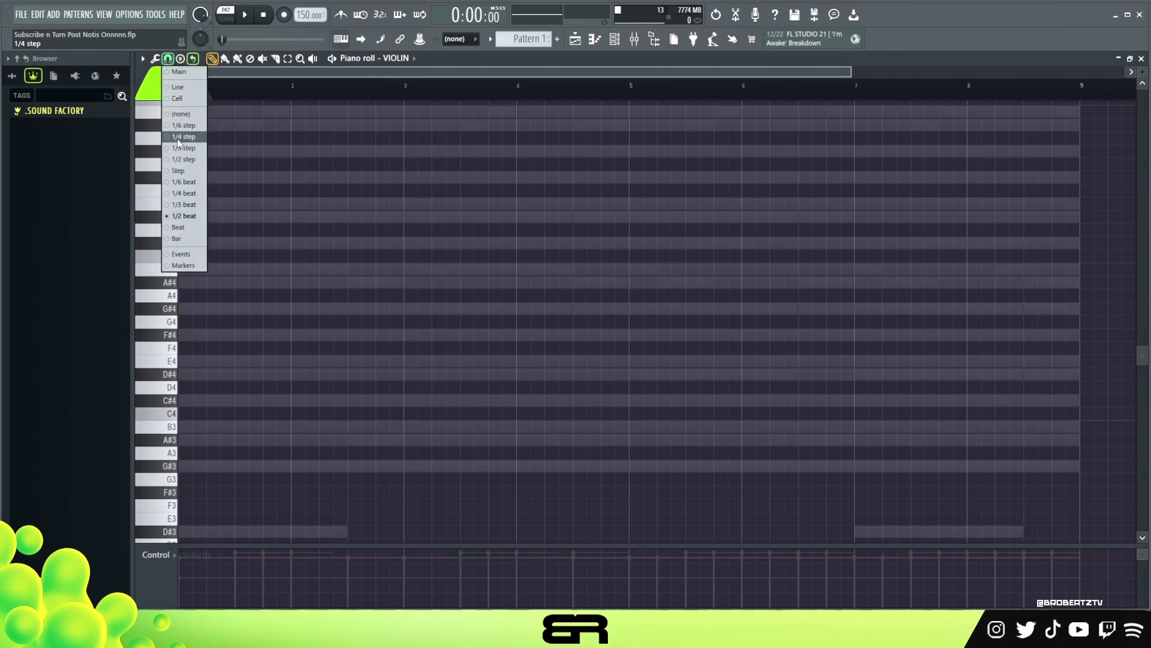
{"action": "left_click", "coordinate": [184, 205]}
Play the pattern and place a G#5 violin note on beat 4 of bar 3
{"action": "scroll", "coordinate": [254, 91], "scroll_direction": "up", "scroll_amount": 3}
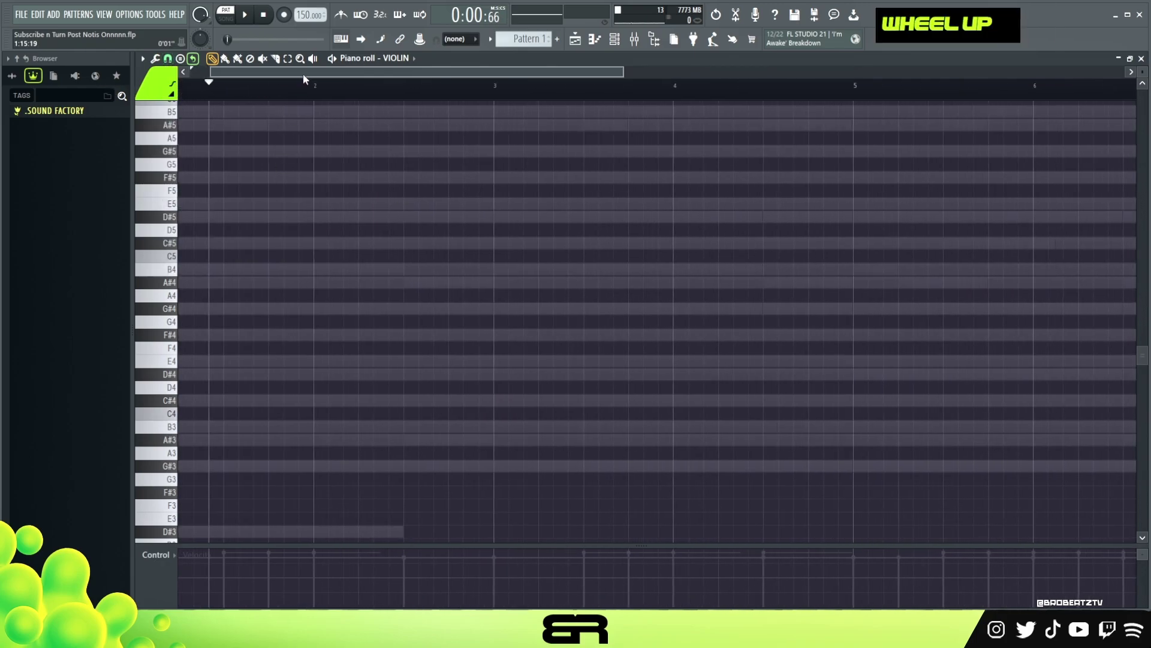
{"action": "key", "text": "space"}
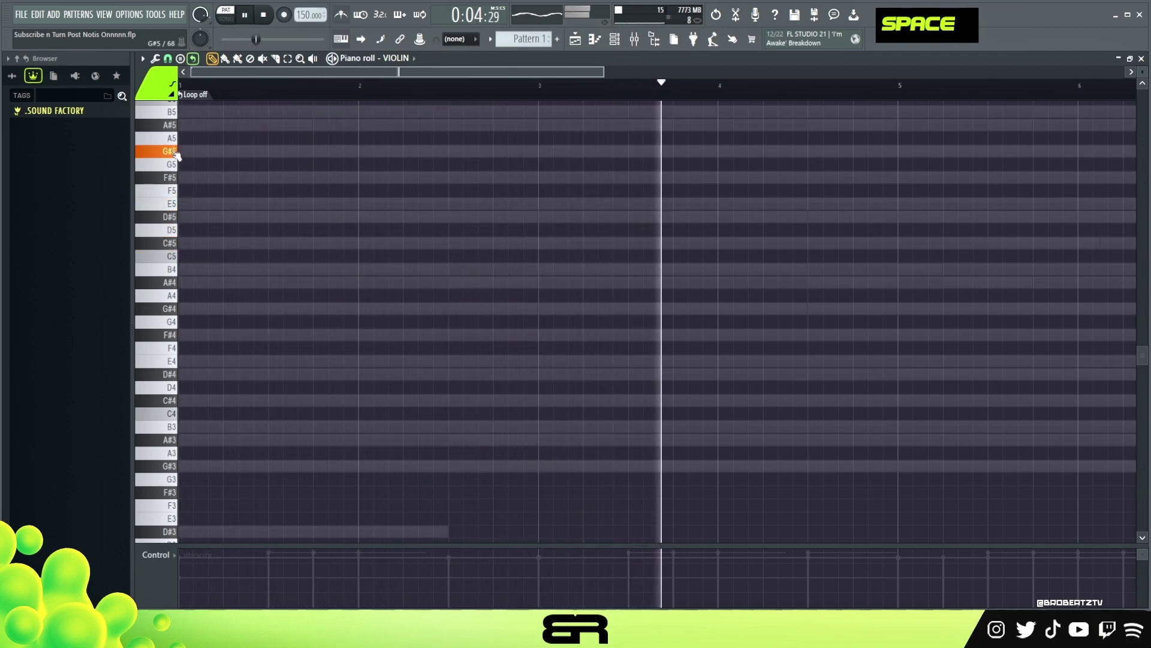
{"action": "key", "text": "space"}
{"action": "key", "text": "space"}
{"action": "left_click_drag", "start_coordinate": [694, 146], "coordinate": [673, 154]}
{"action": "key", "text": "space"}
{"action": "key", "text": "space"}
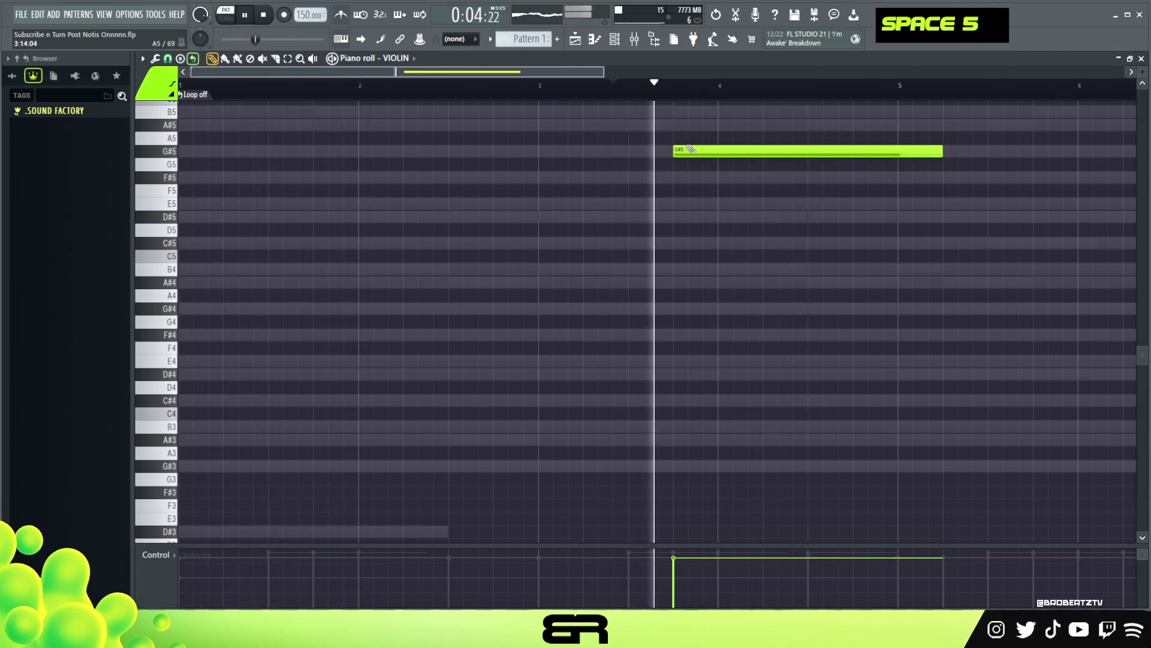
{"action": "key", "text": "space"}
Shorten the G#5 to under one beat, add a short E5 and a long D#5 from bar 4, and play back the phrase
{"action": "left_click", "coordinate": [942, 153], "text": "alt"}
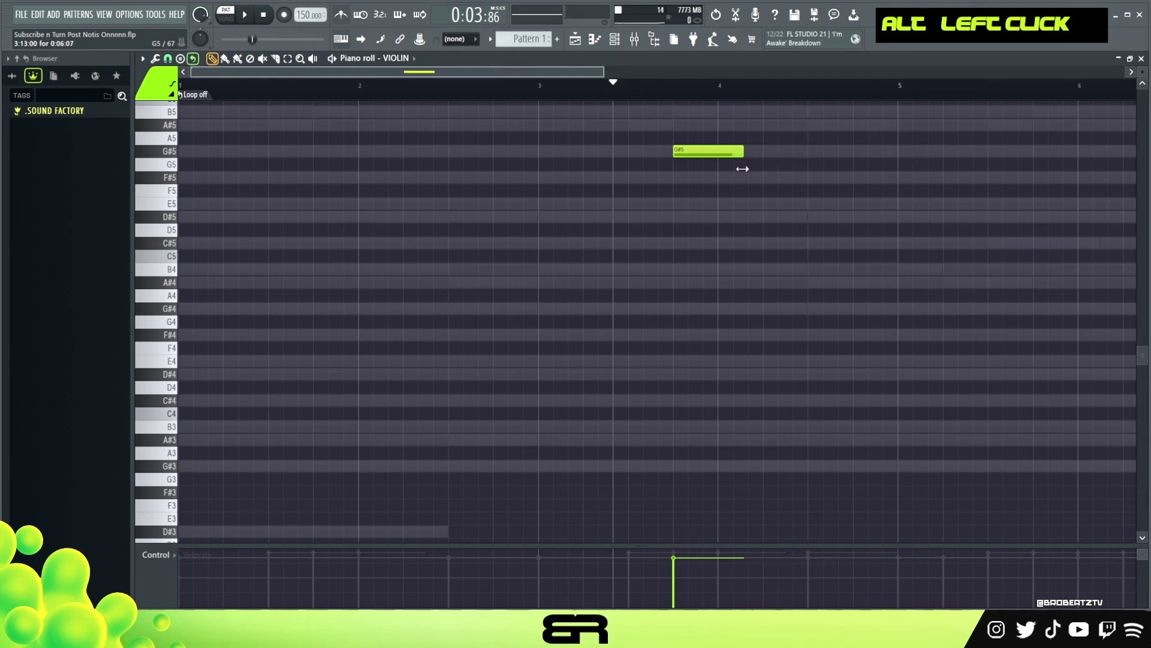
{"action": "left_click_drag", "start_coordinate": [743, 168], "coordinate": [712, 178]}
{"action": "left_click", "coordinate": [716, 148], "text": "shift"}
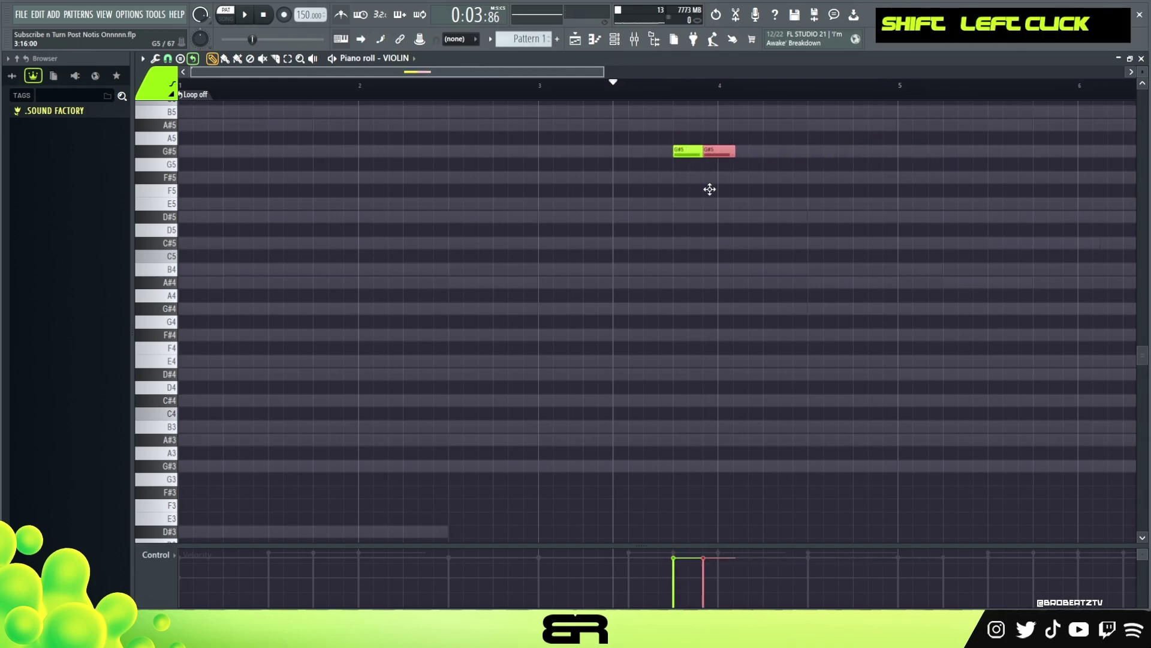
{"action": "left_click_drag", "start_coordinate": [734, 207], "coordinate": [716, 213]}
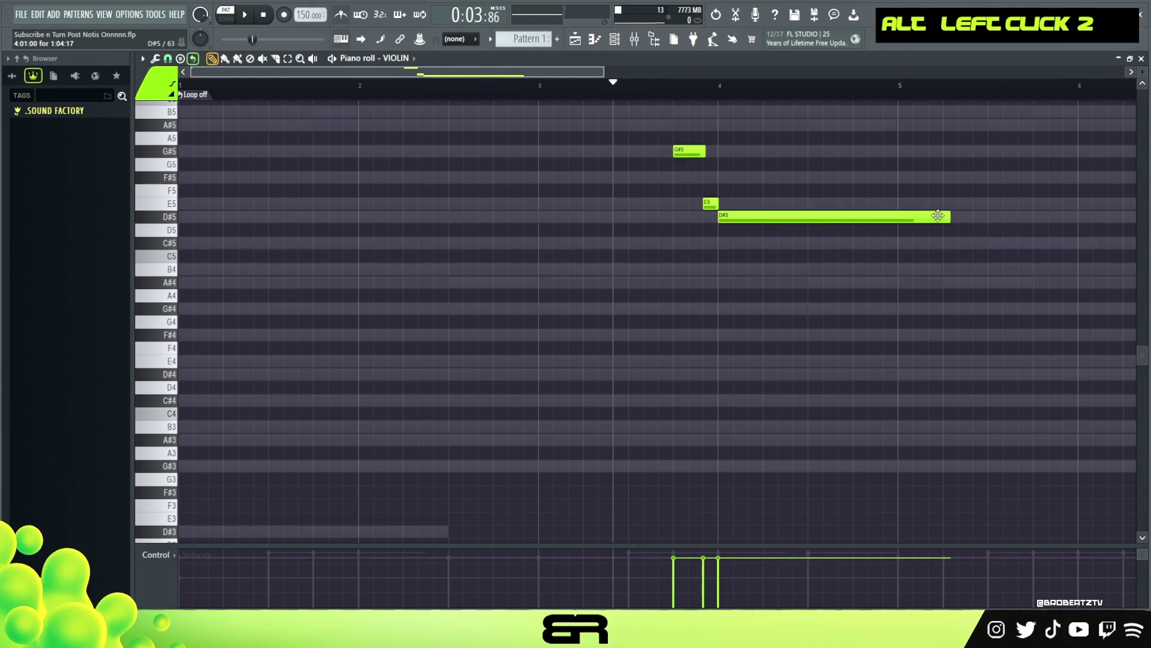
{"action": "key", "text": "space"}
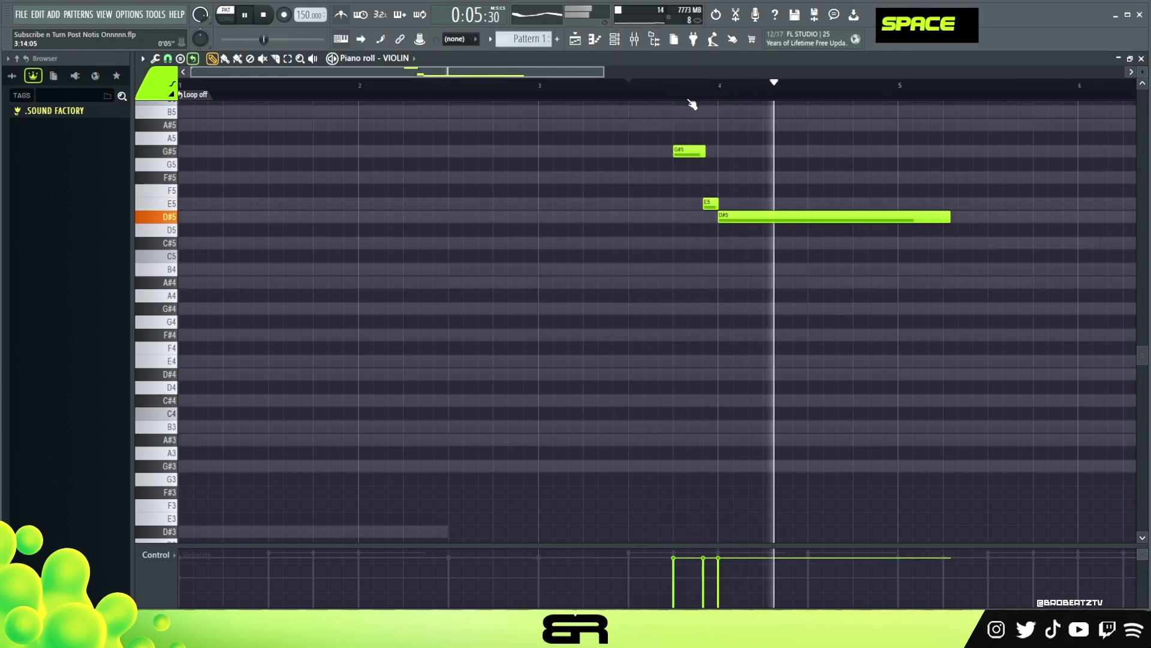
{"action": "scroll", "coordinate": [705, 95], "scroll_direction": "down", "scroll_amount": 3}
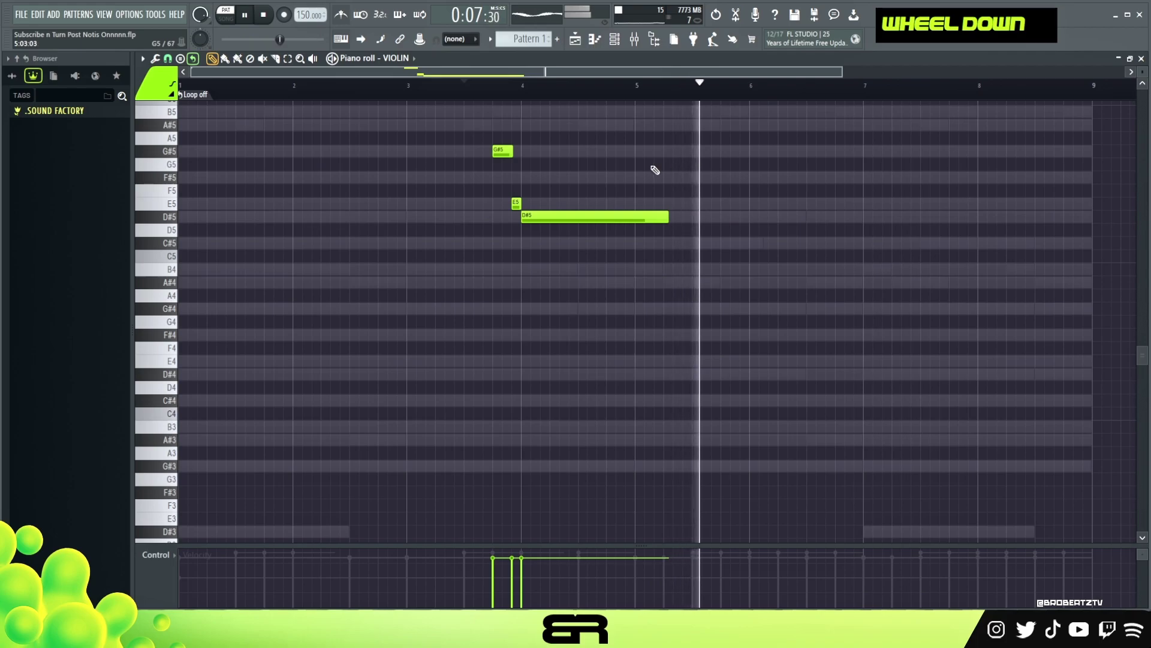
Build a second violin phrase with a short G#5 just before bar 7 leading into a long A#5 from bar 7
{"action": "scroll", "coordinate": [618, 150], "scroll_direction": "up", "scroll_amount": 3}
{"action": "key", "text": "space"}
{"action": "left_click_drag", "start_coordinate": [488, 198], "coordinate": [617, 318], "text": "ctrl"}
{"action": "left_click_drag", "start_coordinate": [497, 239], "coordinate": [1034, 208], "text": "shift"}
{"action": "key", "text": "shift+space"}
{"action": "right_click", "coordinate": [847, 244]}
{"action": "right_click", "coordinate": [858, 282]}
{"action": "right_click", "coordinate": [867, 294]}
{"action": "left_click", "coordinate": [867, 209]}
{"action": "key", "text": "space"}
{"action": "key", "text": "space"}
Trim the ends of the second short G#5, the long A#5 and the long D#5 violin notes, and play back the result
{"action": "left_click_drag", "start_coordinate": [873, 230], "coordinate": [866, 230], "text": "alt"}
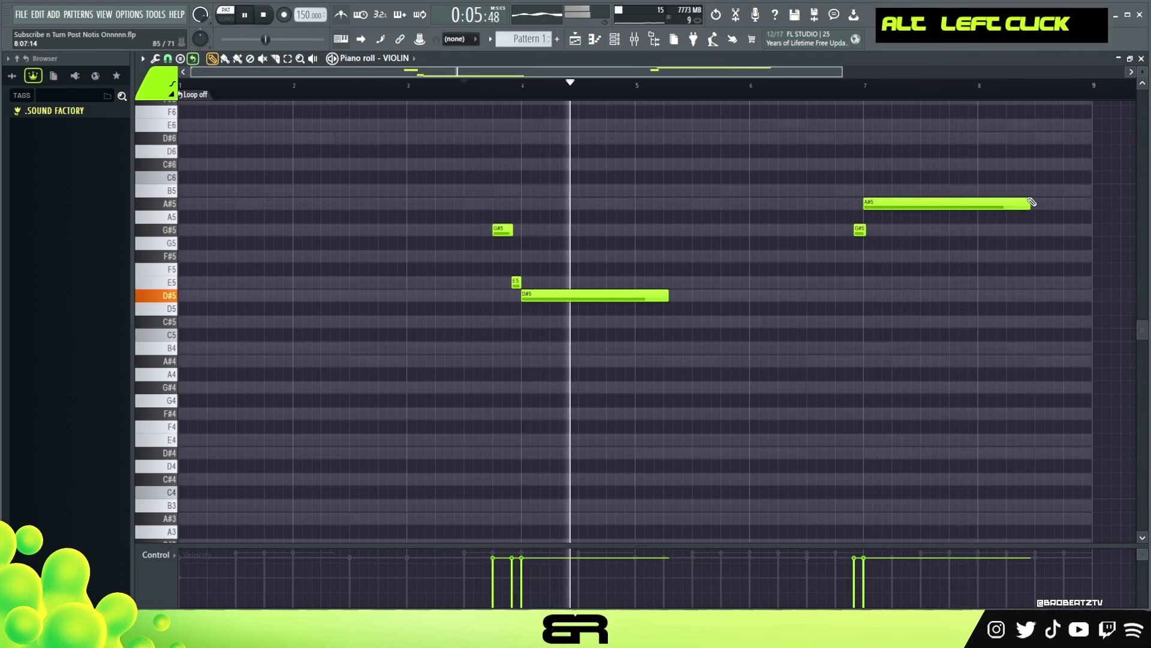
{"action": "left_click_drag", "start_coordinate": [1029, 201], "coordinate": [1019, 202], "text": "alt"}
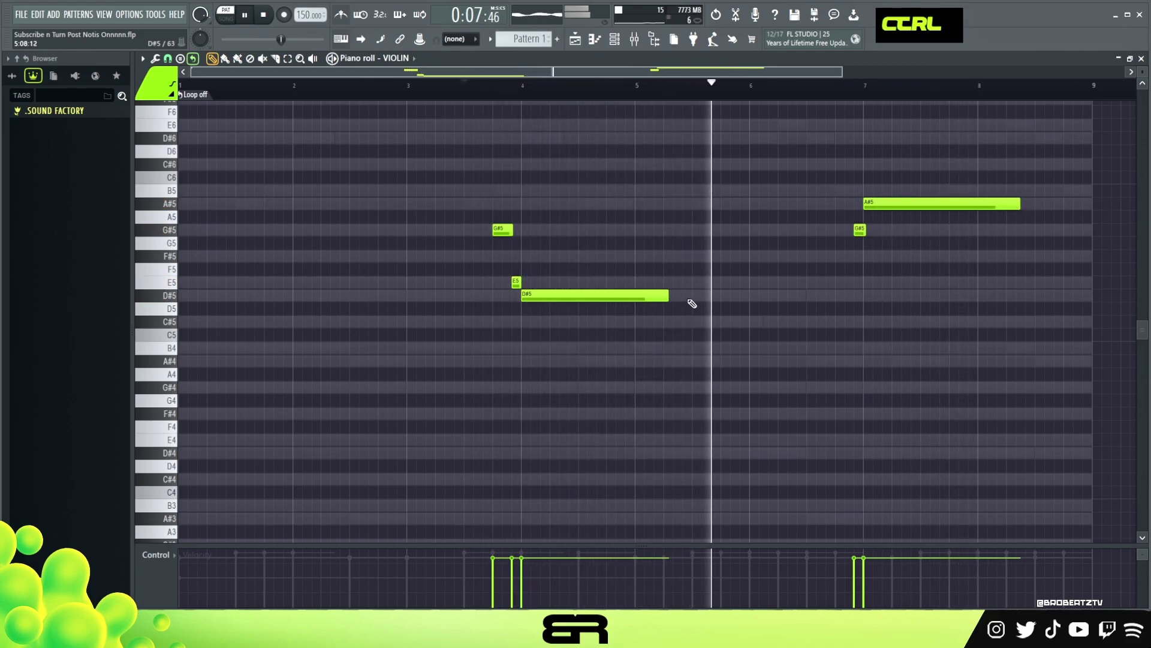
{"action": "left_click_drag", "start_coordinate": [668, 296], "coordinate": [659, 296], "text": "alt"}
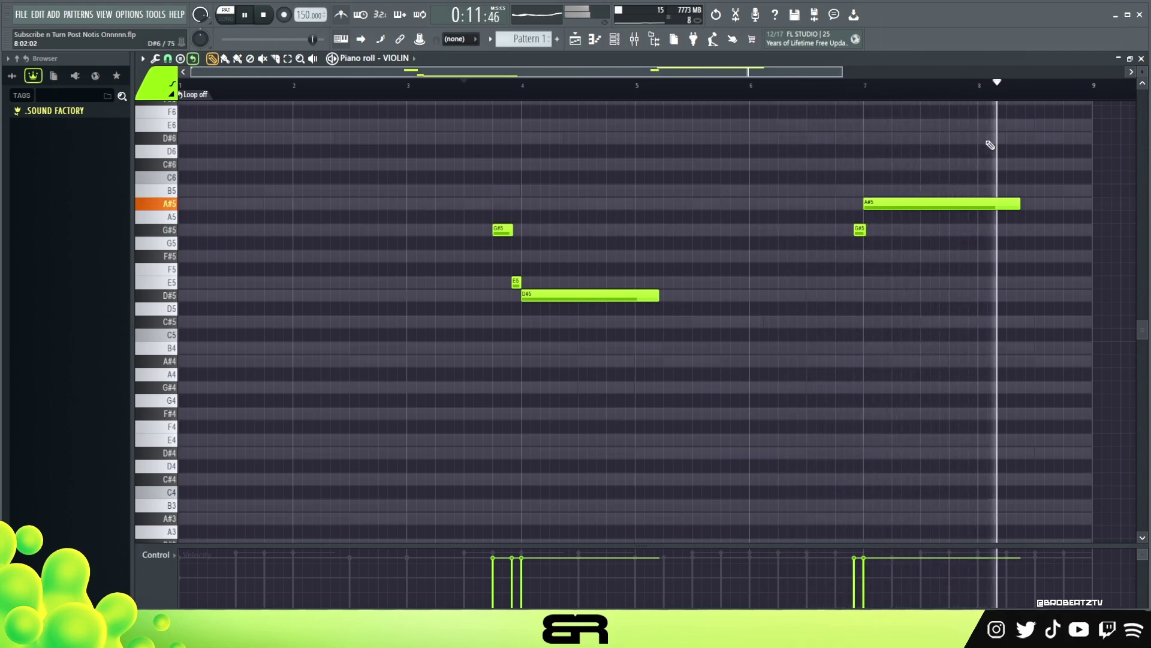
{"action": "key", "text": "space"}
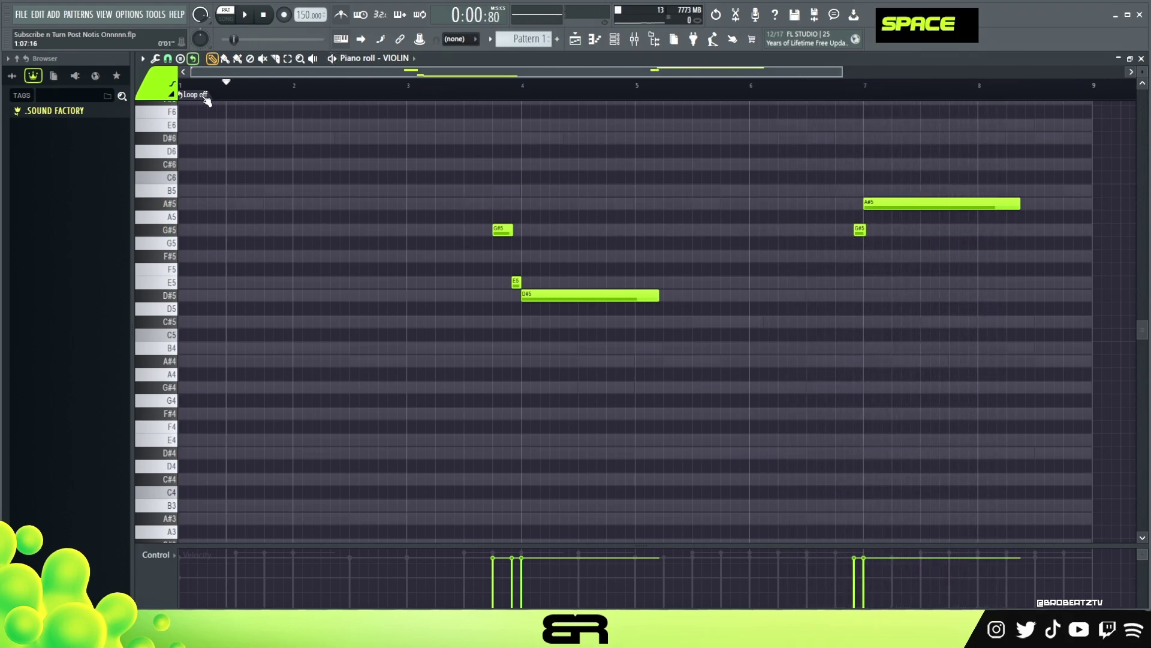
{"action": "key", "text": "space"}
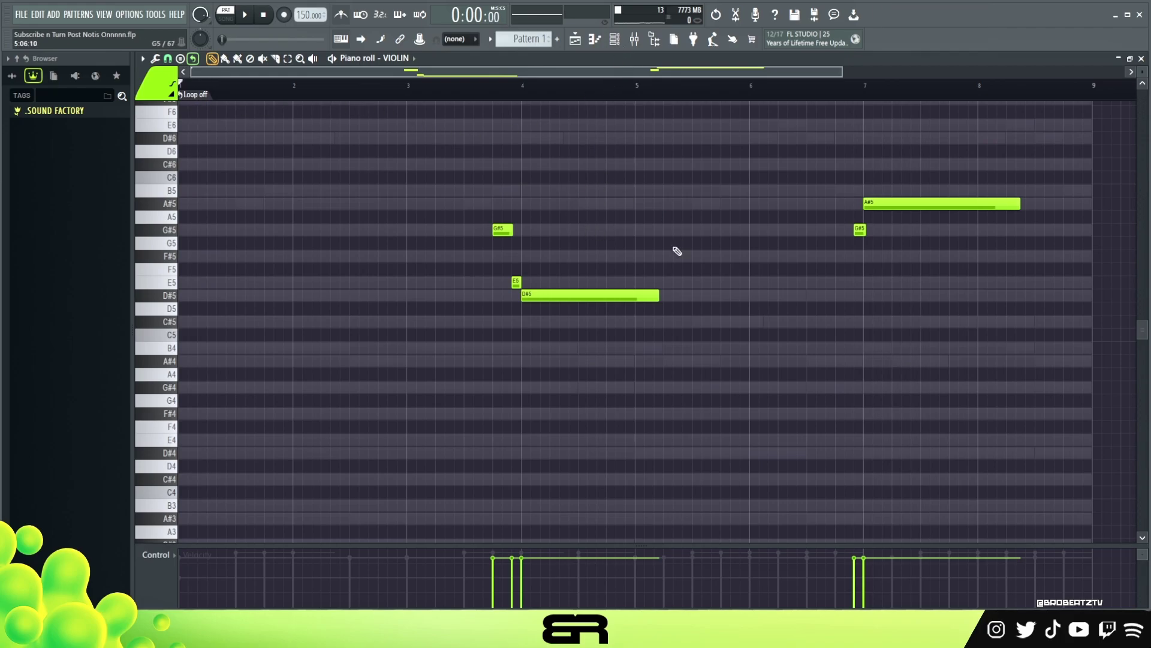
Show the first WIND channel's Low Whistle instrument and open that channel's empty piano roll
{"action": "left_click", "coordinate": [616, 41]}
{"action": "left_click", "coordinate": [340, 226]}
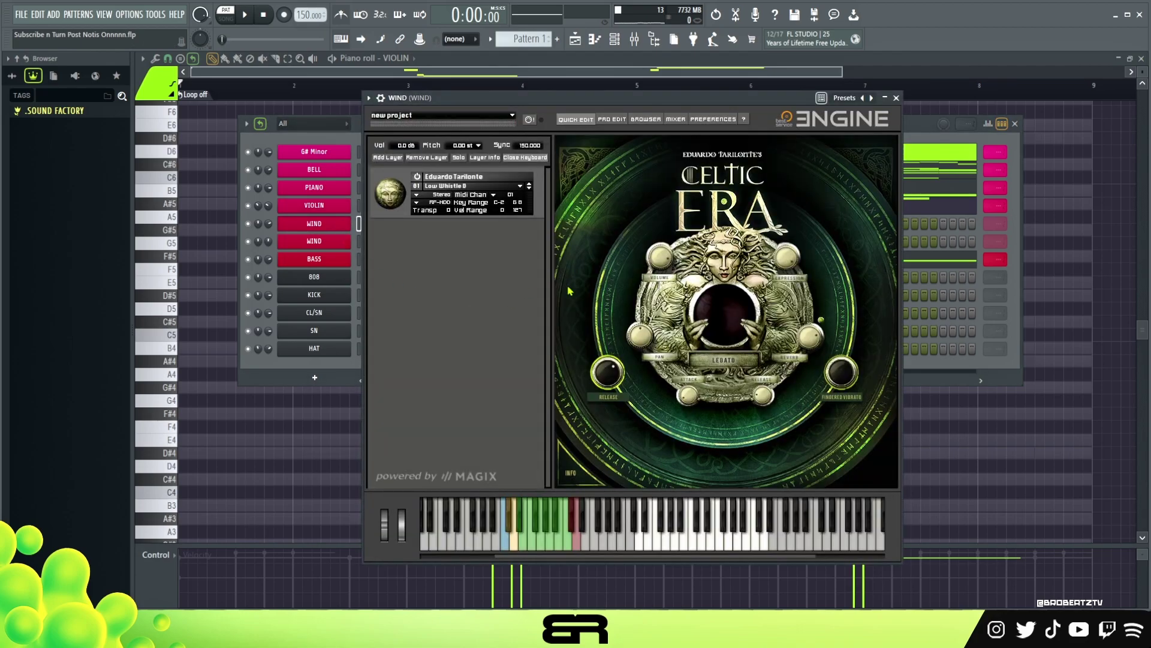
{"action": "left_click", "coordinate": [897, 99]}
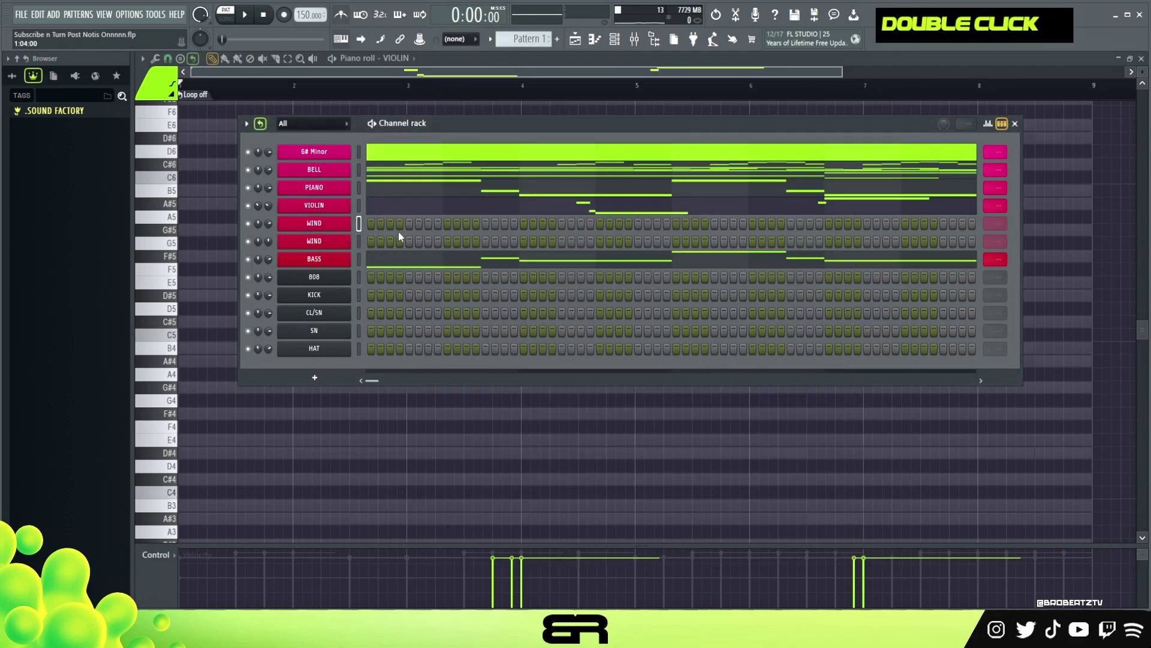
{"action": "right_click", "coordinate": [338, 224]}
{"action": "left_click", "coordinate": [369, 224]}
Audition pitches against the playing chords and place a first A#5 wind note just before bar 2
{"action": "scroll", "coordinate": [330, 97], "scroll_direction": "up", "scroll_amount": 2}
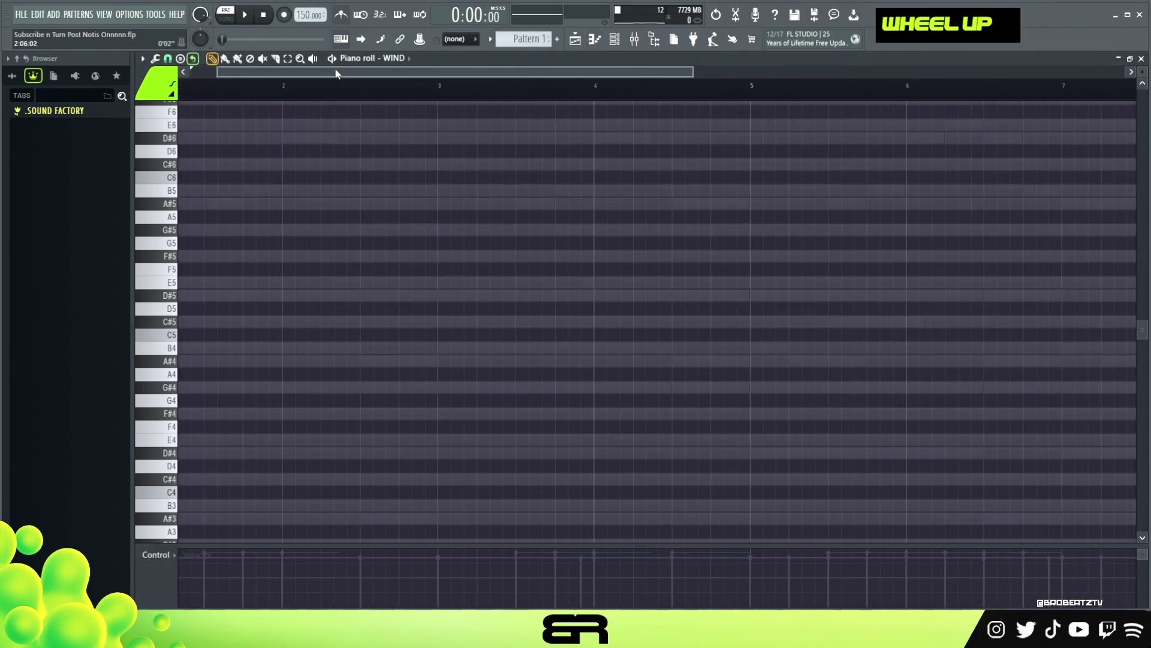
{"action": "scroll", "coordinate": [354, 258], "scroll_direction": "down", "scroll_amount": 3}
{"action": "scroll", "coordinate": [346, 310], "scroll_direction": "up", "scroll_amount": 3}
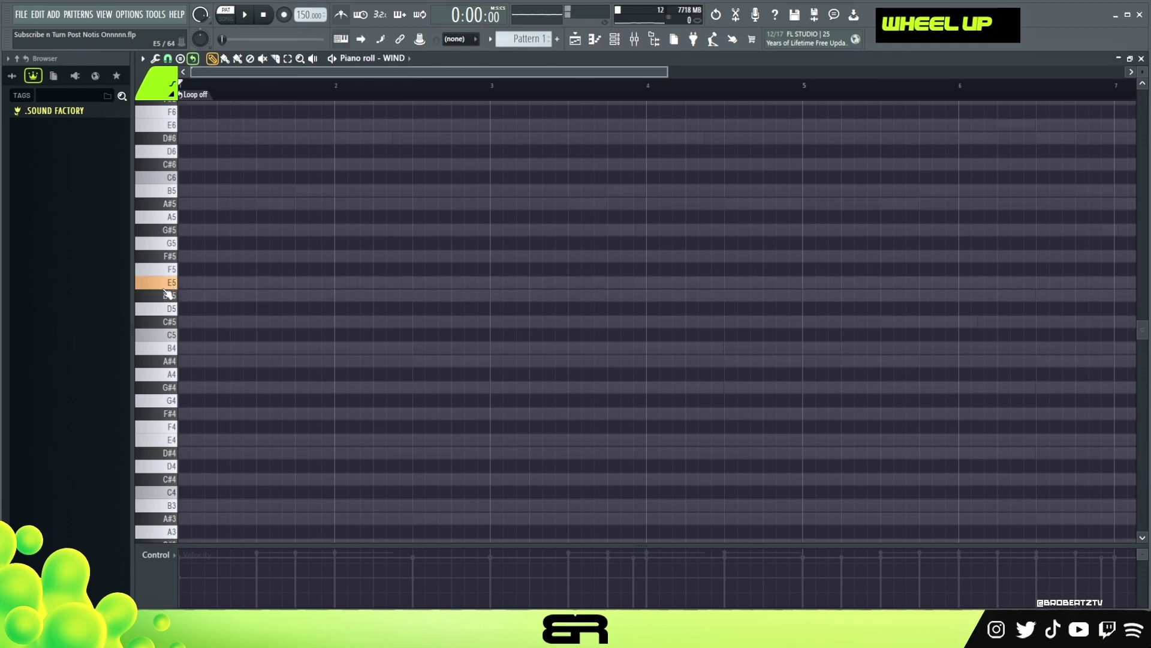
{"action": "scroll", "coordinate": [180, 300], "scroll_direction": "up", "scroll_amount": 3}
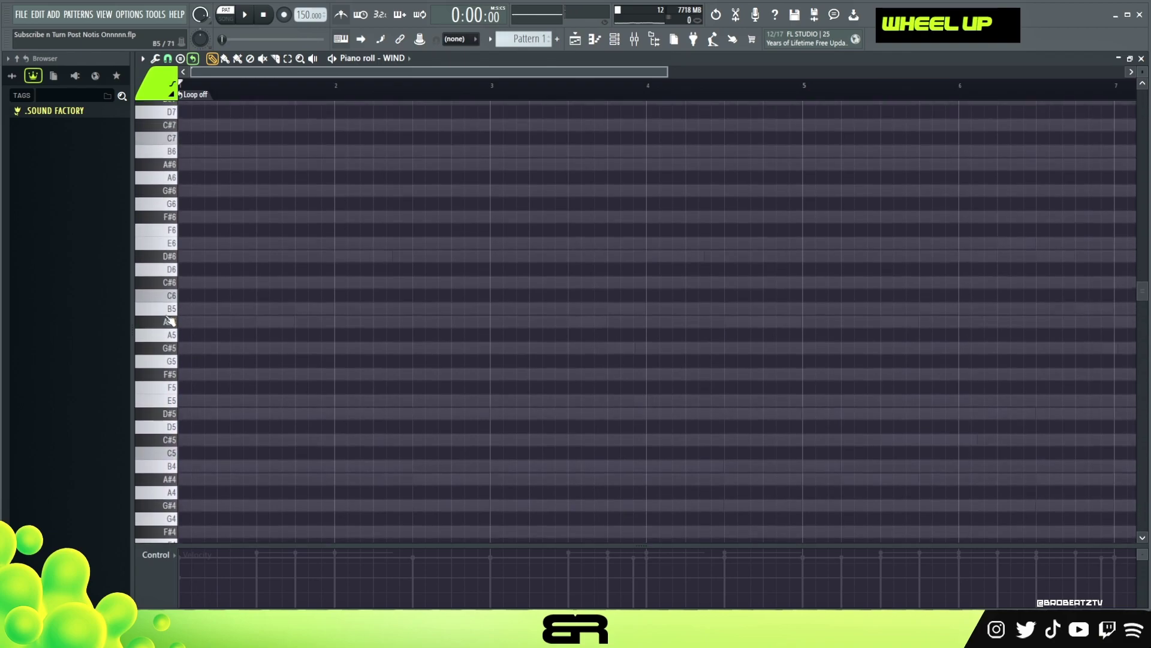
{"action": "key", "text": "space"}
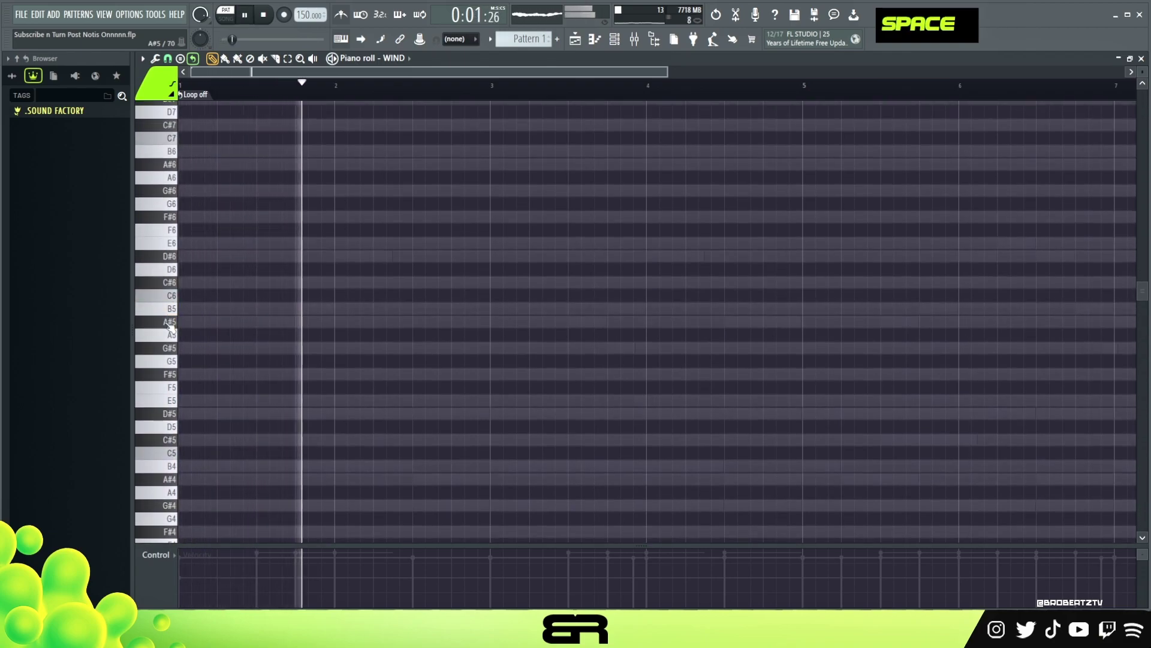
{"action": "key", "text": "space"}
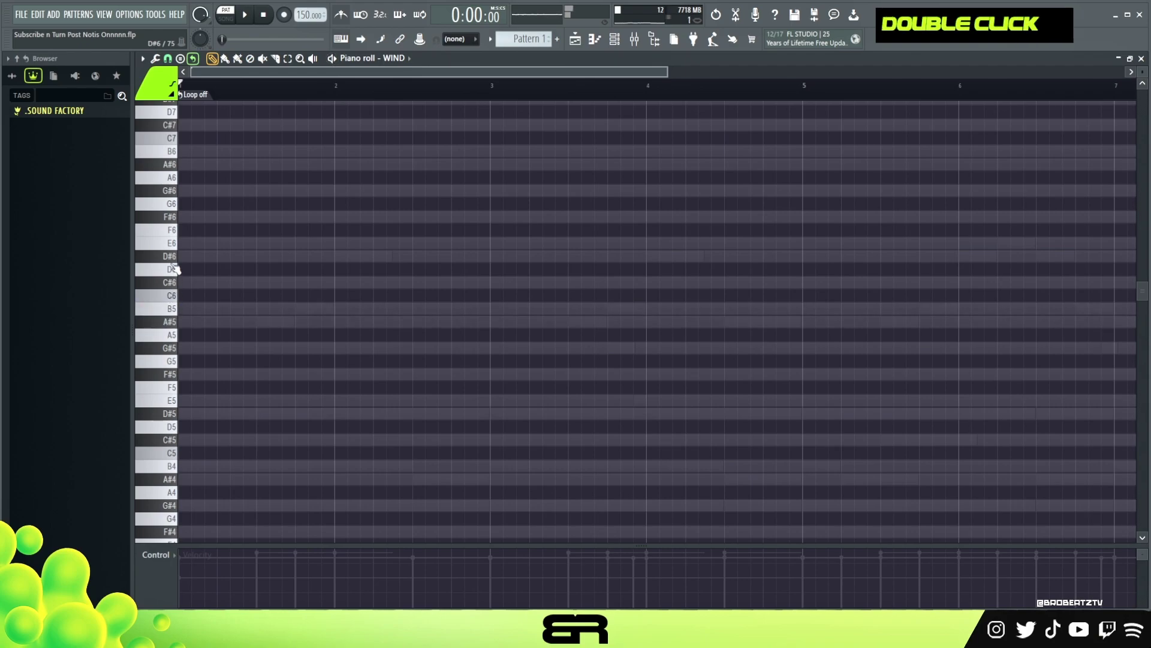
{"action": "key", "text": "space"}
{"action": "left_click", "coordinate": [311, 321]}
{"action": "left_click", "coordinate": [464, 326], "text": "ctrl"}
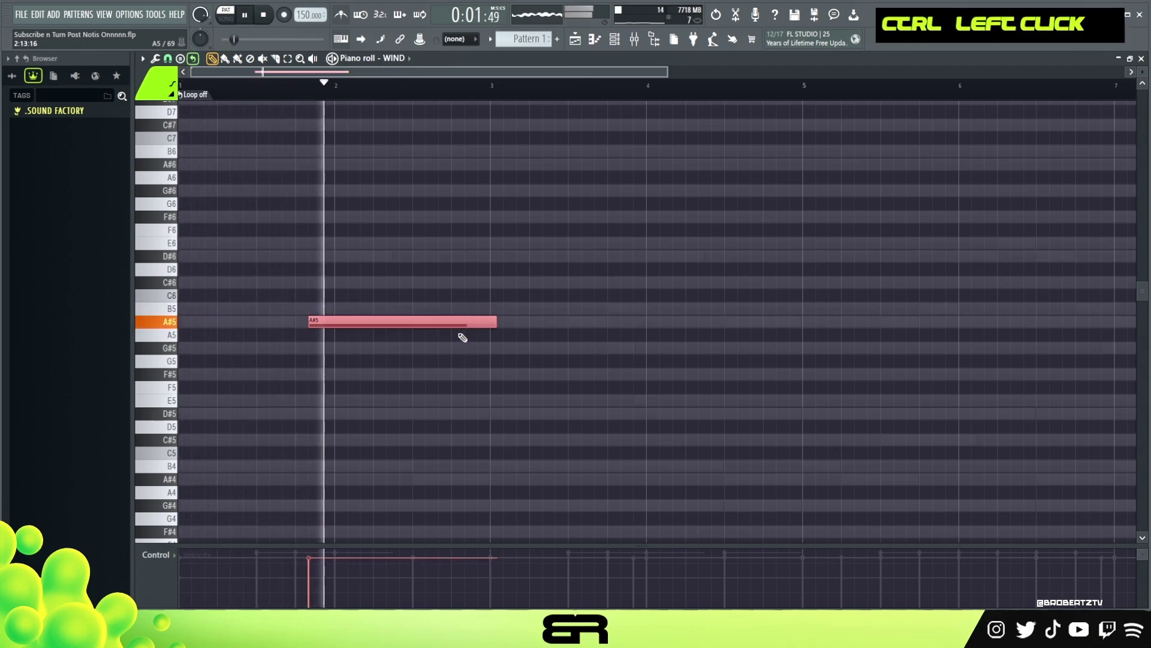
Shorten the A#5, follow it with a short B5 and a long D#6 from bar 2, and play back the phrase
{"action": "key", "text": "shift+d"}
{"action": "key", "text": "space"}
{"action": "left_click", "coordinate": [324, 308]}
{"action": "double_click", "coordinate": [337, 256]}
{"action": "left_click", "coordinate": [369, 309], "text": "ctrl"}
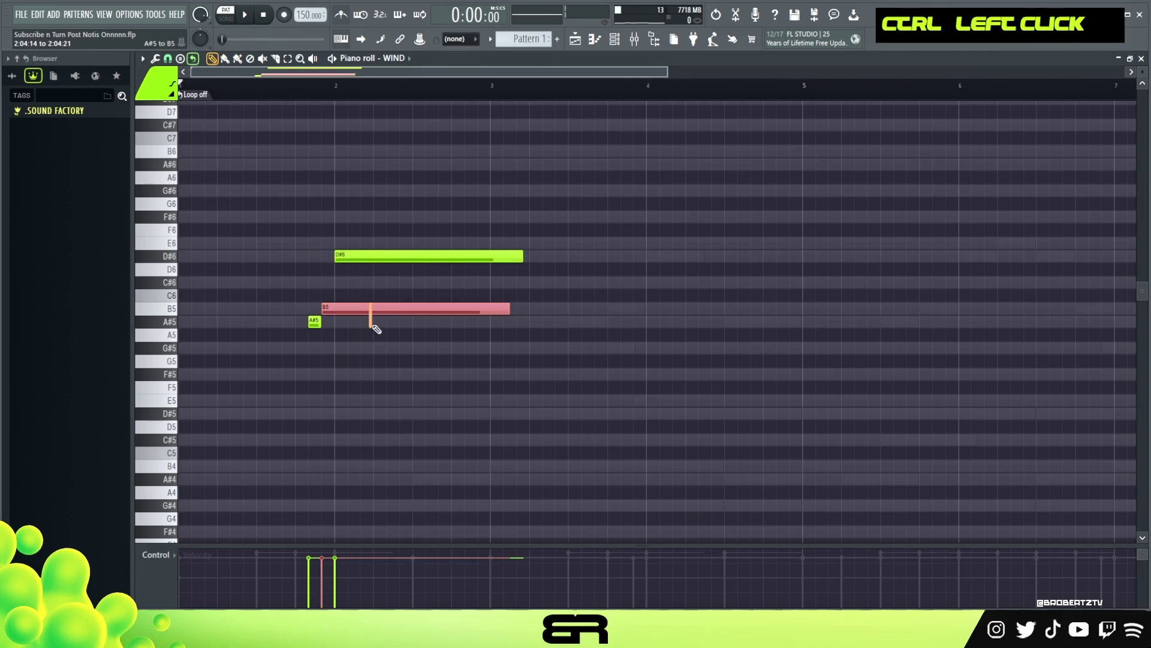
{"action": "key", "text": "shift+d"}
{"action": "key", "text": "ctrl+d"}
{"action": "key", "text": "space"}
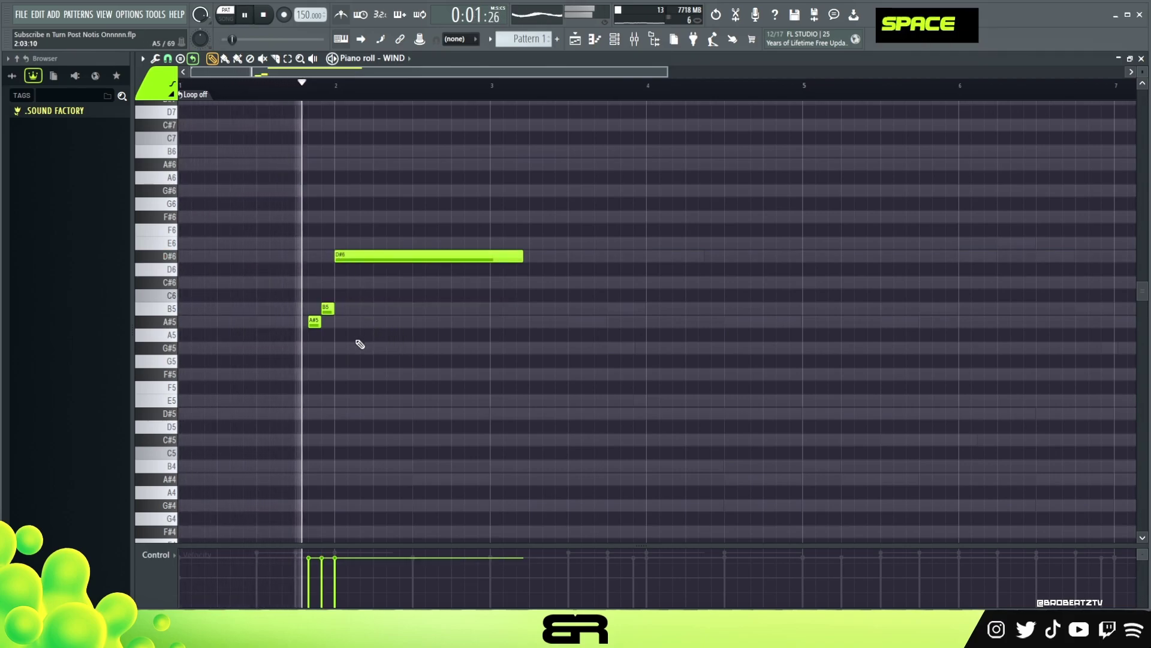
Trim the ends of the short A#5 and B5, and lengthen the D#6 to about 1.4 bars
{"action": "left_click_drag", "start_coordinate": [350, 286], "coordinate": [309, 324]}
{"action": "key", "text": "space"}
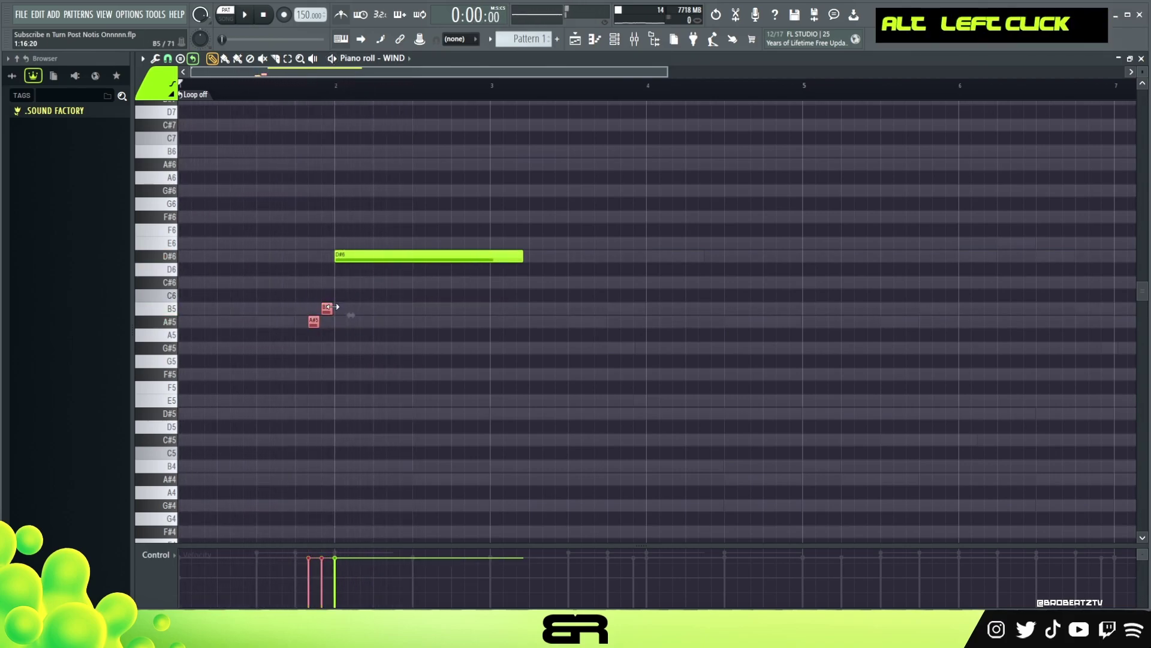
{"action": "left_click", "coordinate": [332, 307], "text": "alt"}
{"action": "key", "text": "space"}
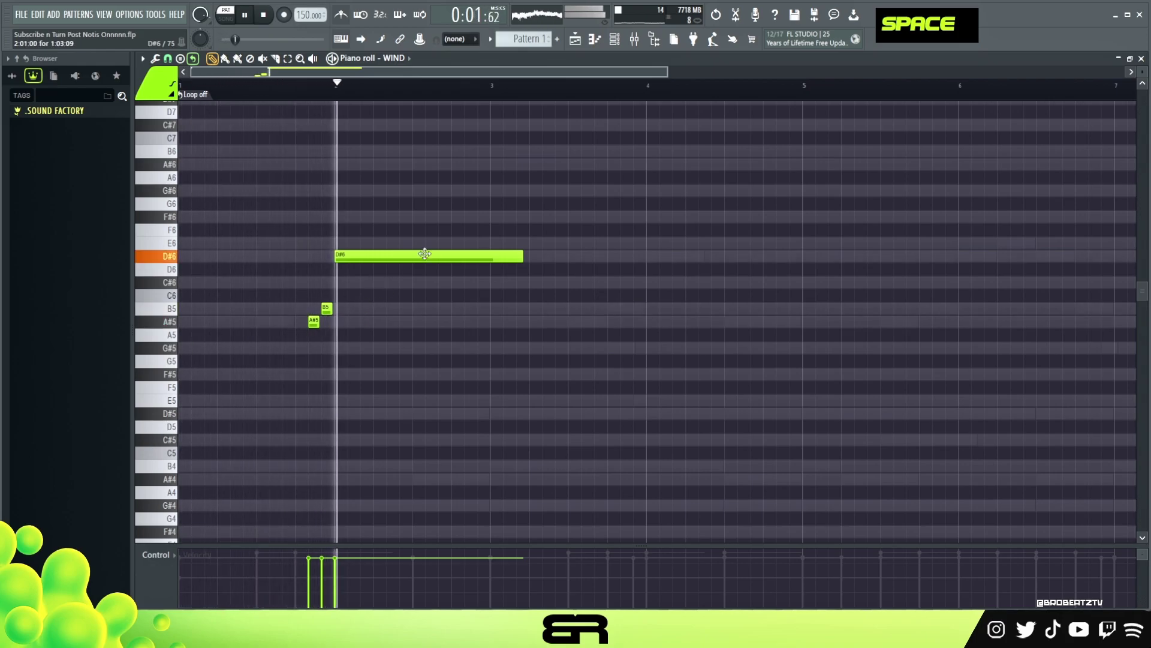
{"action": "key", "text": "alt"}
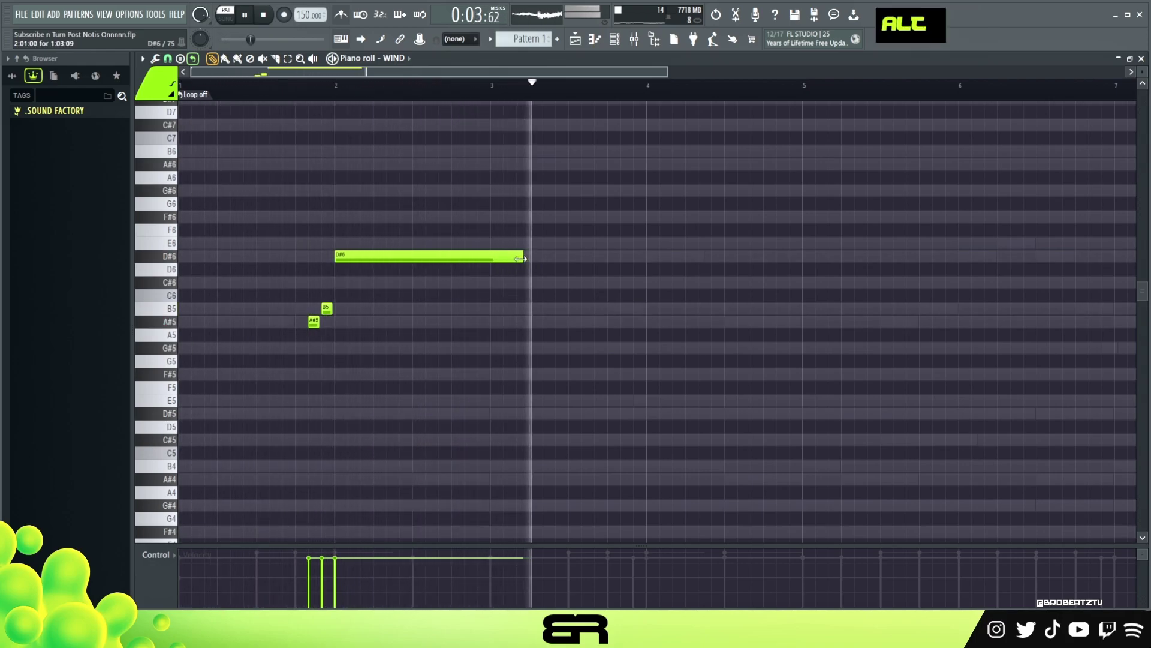
{"action": "left_click_drag", "start_coordinate": [521, 258], "coordinate": [551, 258]}
{"action": "key", "text": "ctrl+z"}
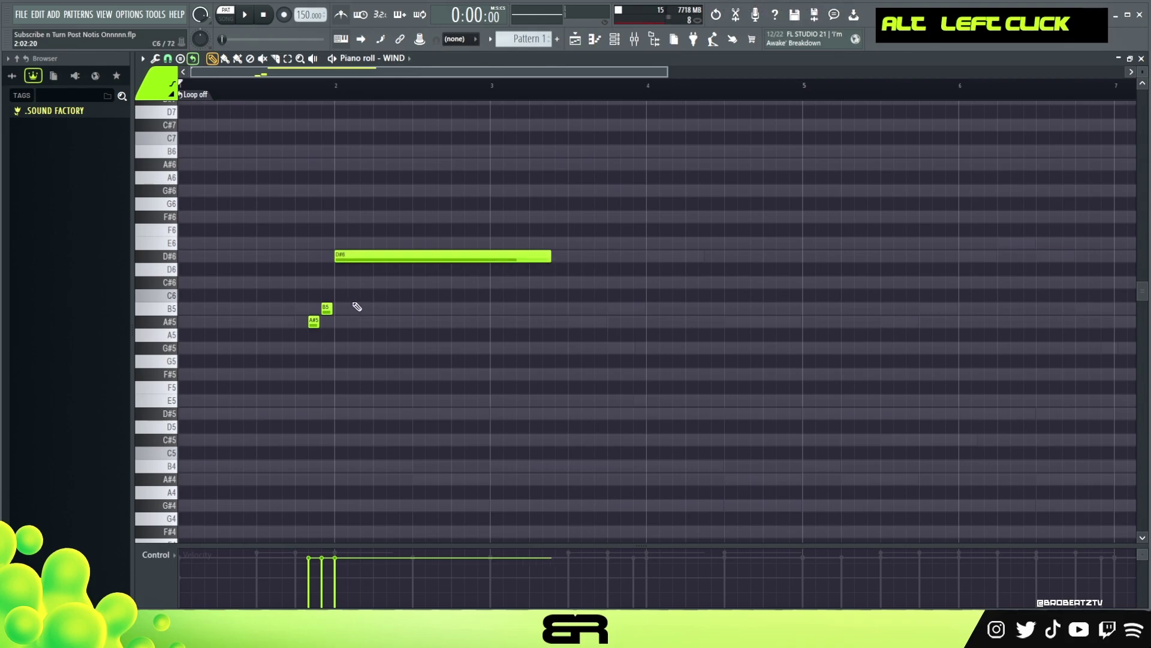
Add short D#6 and B5 notes just before bar 4 leading into a long A#5 from bar 4, and play back the result
{"action": "left_click_drag", "start_coordinate": [408, 331], "coordinate": [627, 327]}
{"action": "right_click", "coordinate": [629, 334]}
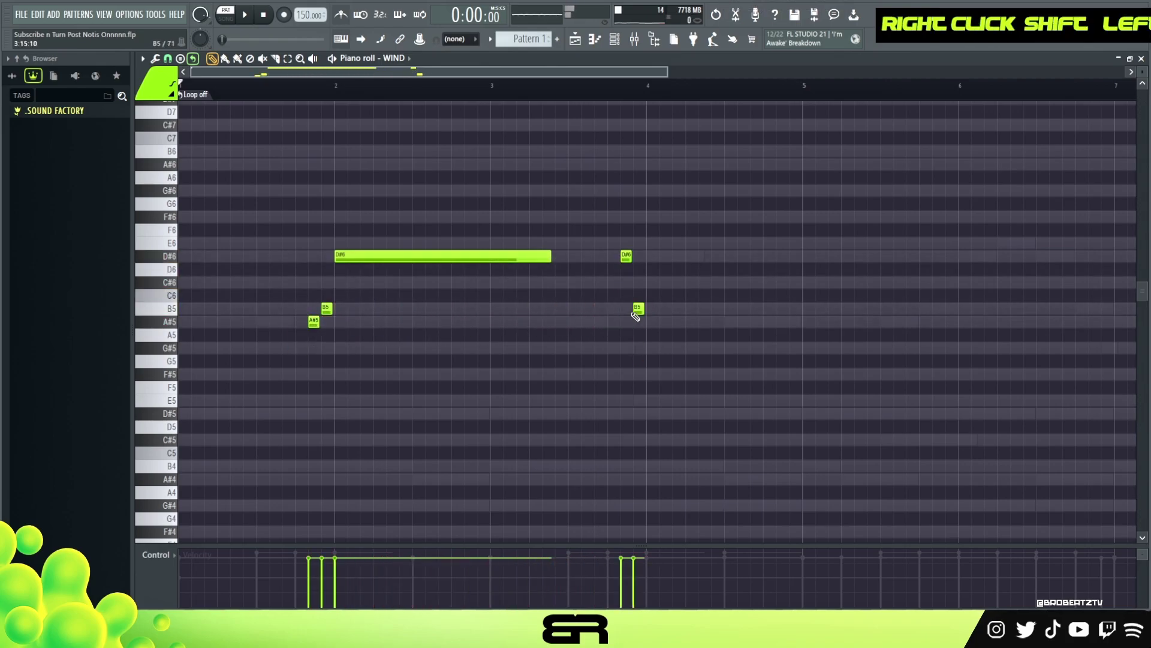
{"action": "left_click_drag", "start_coordinate": [654, 324], "coordinate": [786, 334]}
{"action": "key", "text": "space"}
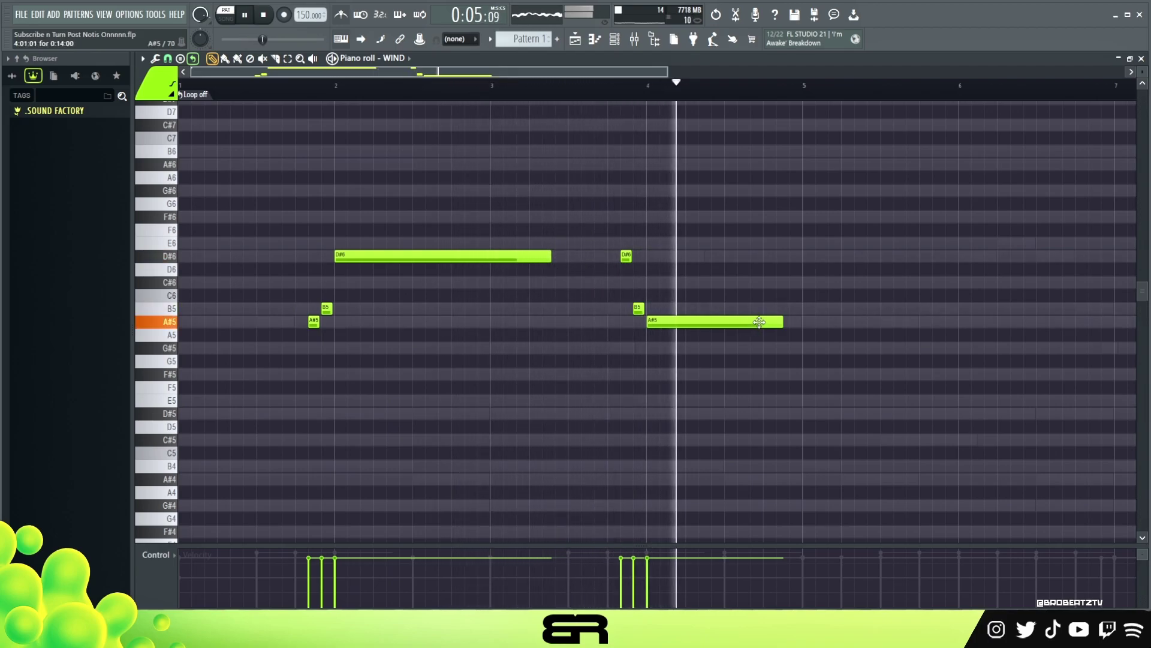
{"action": "key", "text": "space"}
Duplicate the whole wind phrase three bars later and shorten the original long A#5 so it ends before the copy
{"action": "left_click_drag", "start_coordinate": [286, 306], "coordinate": [385, 353]}
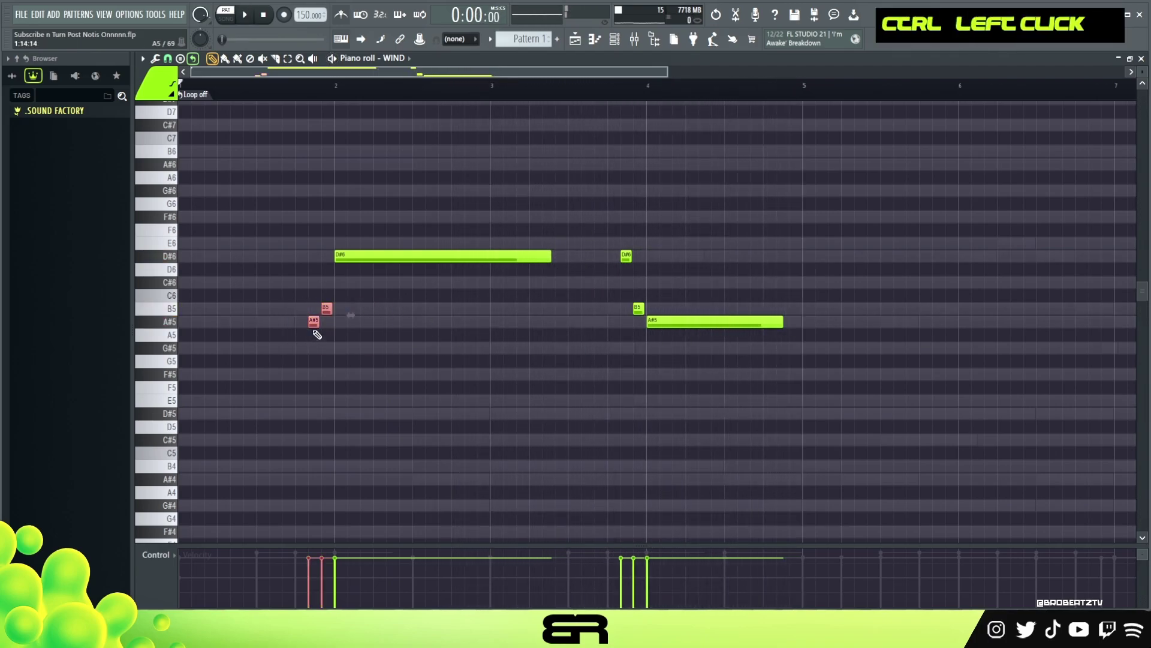
{"action": "left_click_drag", "start_coordinate": [296, 233], "coordinate": [824, 410]}
{"action": "left_click_drag", "start_coordinate": [357, 262], "coordinate": [822, 268]}
{"action": "left_click", "coordinate": [744, 322], "text": "ctrl"}
{"action": "left_click_drag", "start_coordinate": [778, 325], "coordinate": [744, 331]}
{"action": "right_click", "coordinate": [745, 354]}
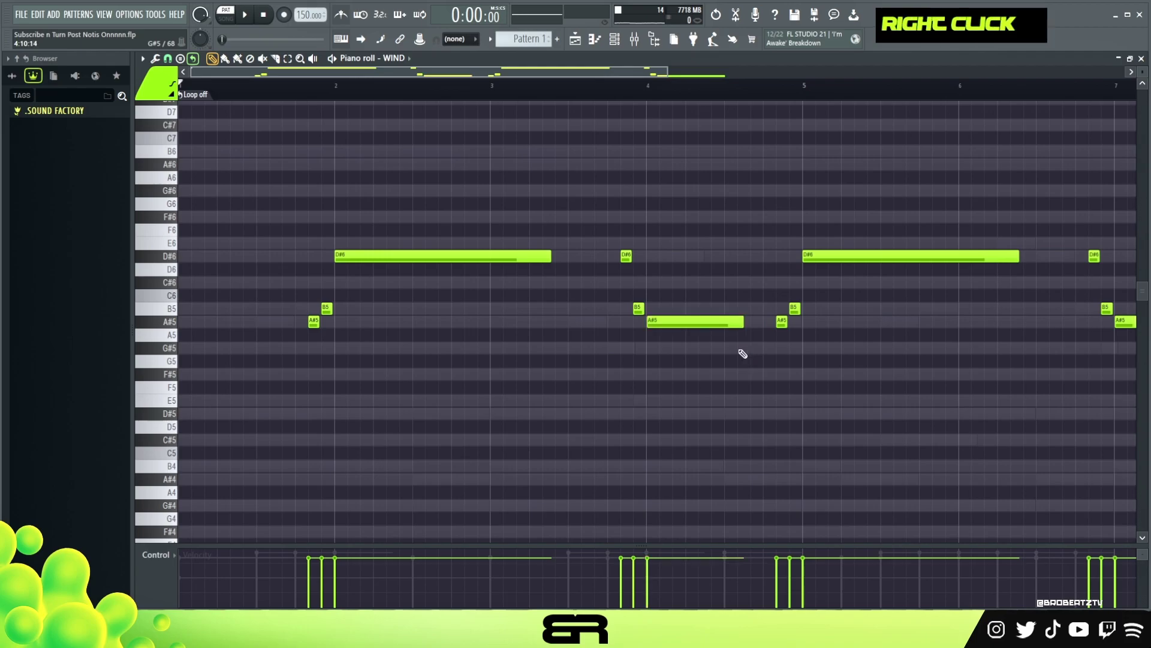
Shift the duplicated phrase one bar later so its long D#6 starts at bar 6, and extend the bar 4 A#5 to about 1.4 bars
{"action": "left_click_drag", "start_coordinate": [650, 72], "coordinate": [781, 88]}
{"action": "left_click_drag", "start_coordinate": [943, 197], "coordinate": [822, 309]}
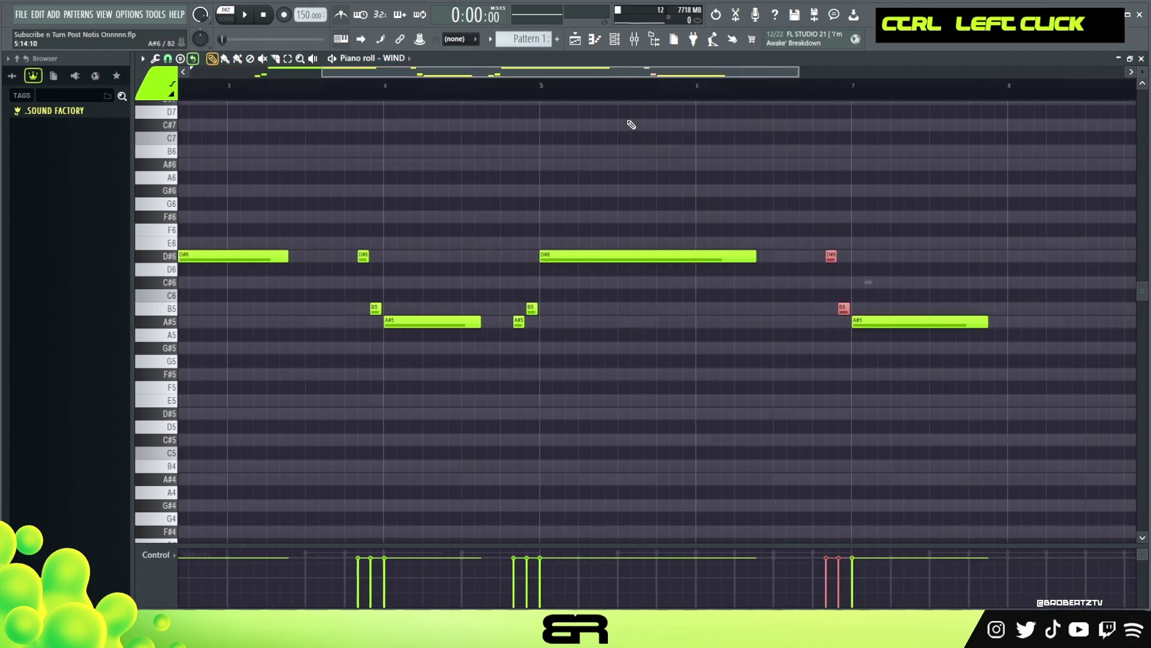
{"action": "scroll", "coordinate": [588, 87], "scroll_direction": "down", "scroll_amount": 1}
{"action": "left_click_drag", "start_coordinate": [913, 196], "coordinate": [464, 384]}
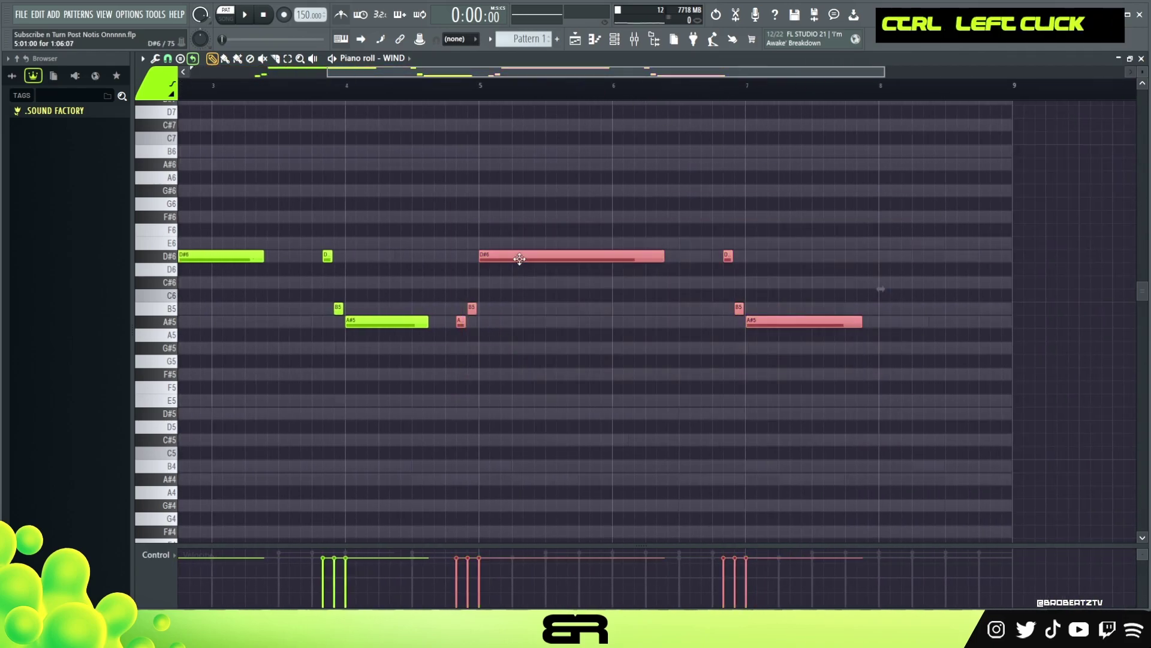
{"action": "left_click_drag", "start_coordinate": [519, 258], "coordinate": [632, 254]}
{"action": "right_click", "coordinate": [441, 331]}
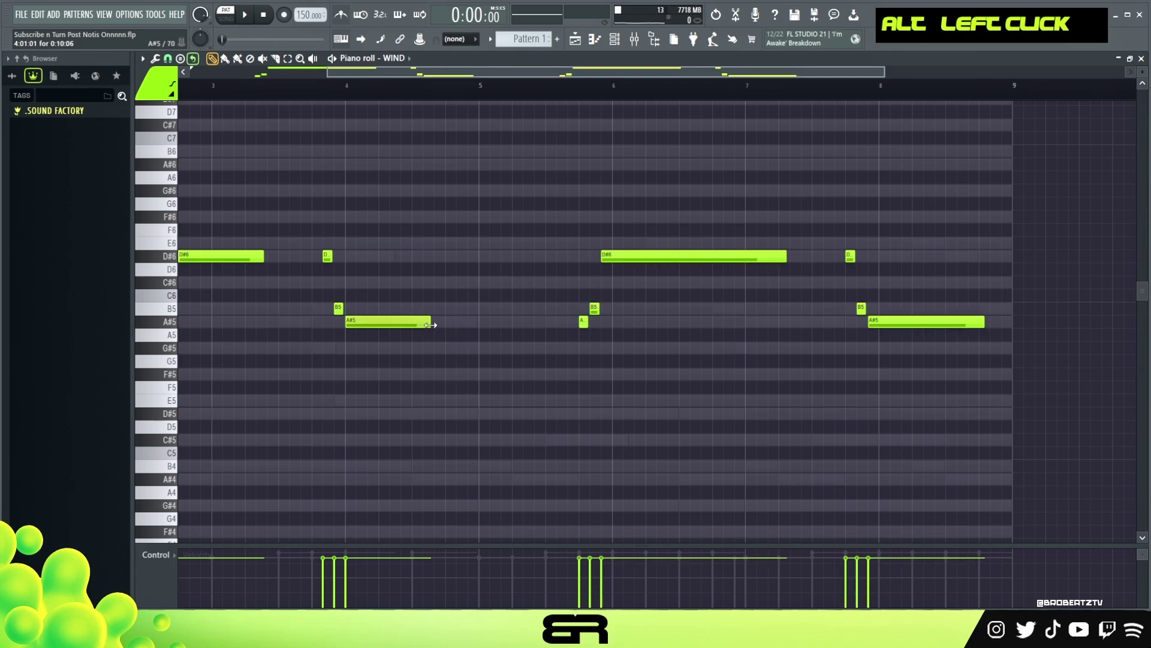
{"action": "left_click_drag", "start_coordinate": [428, 322], "coordinate": [462, 324]}
{"action": "left_click_drag", "start_coordinate": [530, 225], "coordinate": [948, 393]}
{"action": "right_click", "coordinate": [607, 150]}
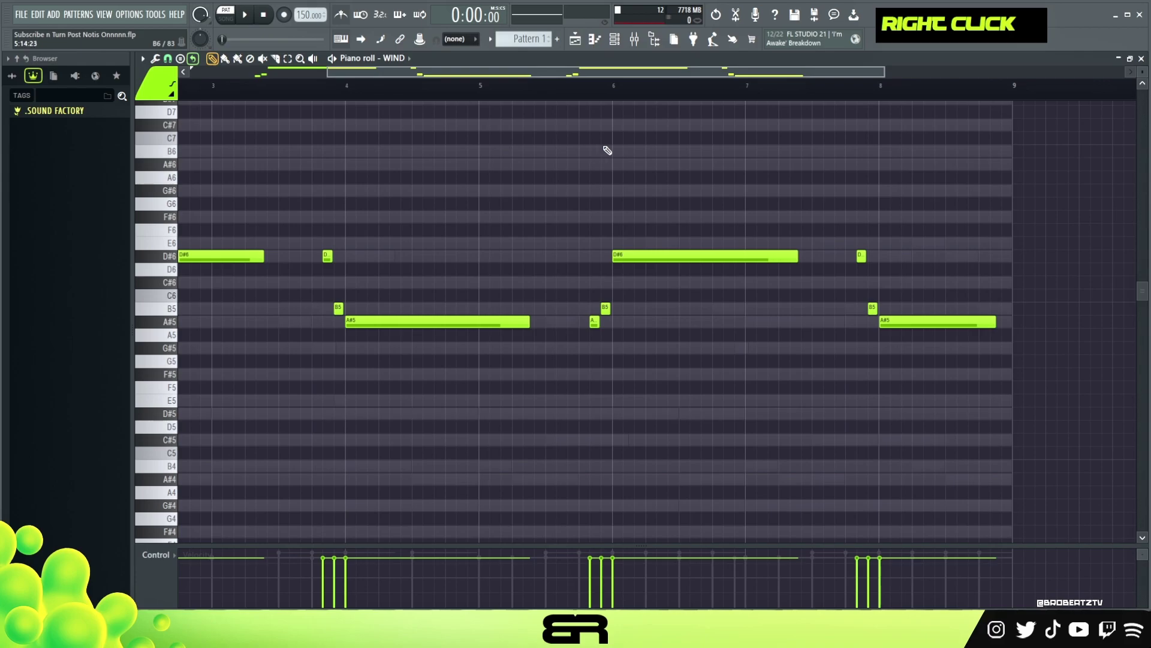
Add a short E6 above the long D#6 in bar 6 and play back from the middle of bar 5
{"action": "scroll", "coordinate": [746, 101], "scroll_direction": "left", "scroll_amount": 4}
{"action": "left_click_drag", "start_coordinate": [745, 71], "coordinate": [802, 87]}
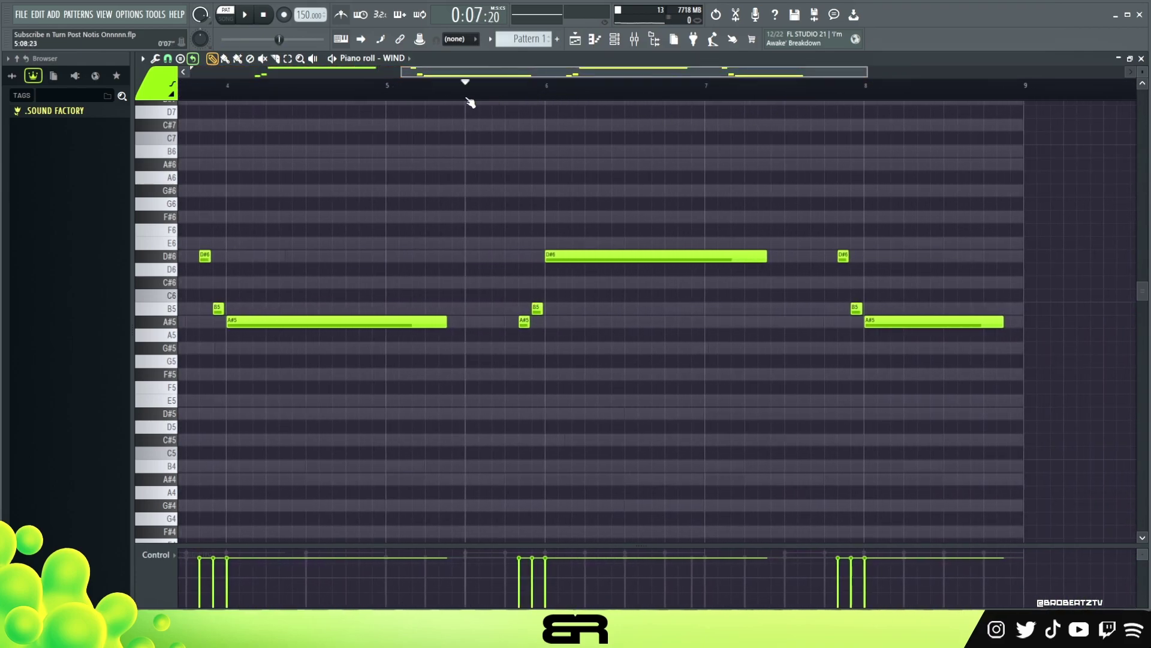
{"action": "key", "text": "space"}
{"action": "right_click", "coordinate": [612, 302]}
{"action": "key", "text": "space"}
{"action": "left_click", "coordinate": [606, 242], "text": "alt"}
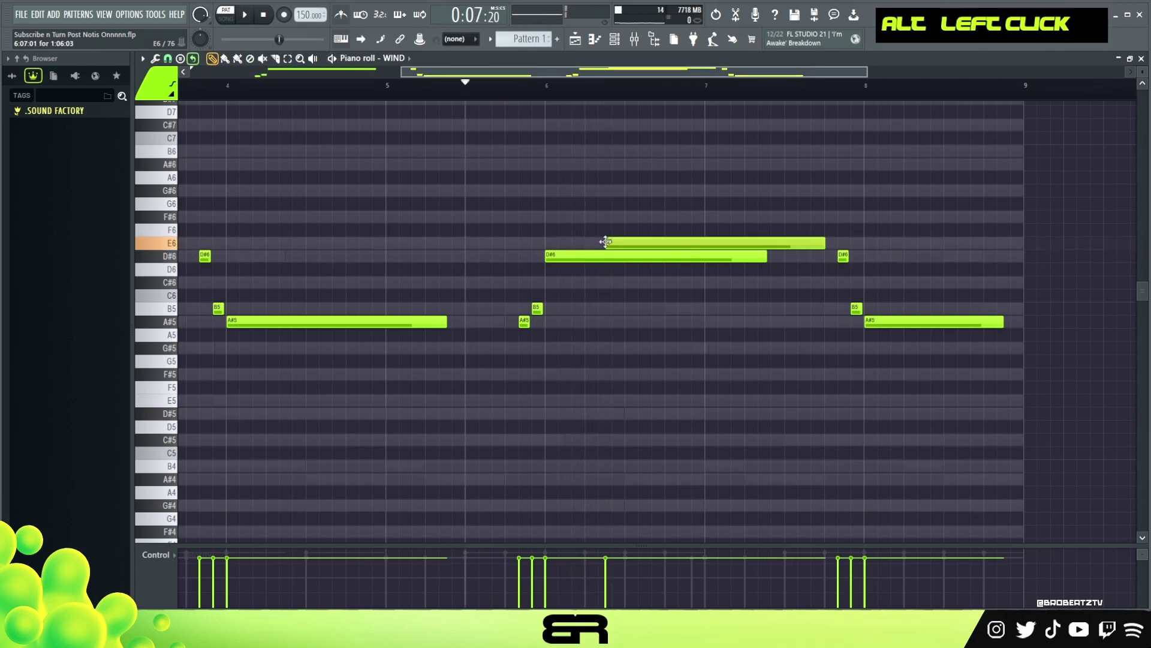
{"action": "left_click_drag", "start_coordinate": [826, 242], "coordinate": [621, 242]}
{"action": "right_click", "coordinate": [670, 344]}
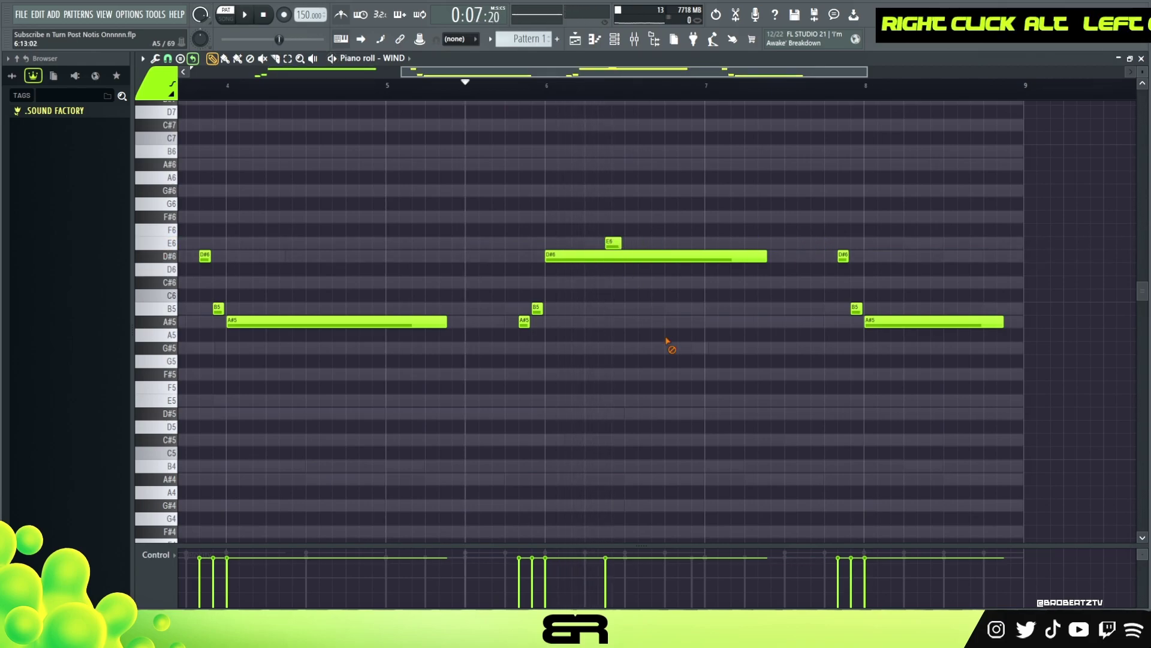
{"action": "key", "text": "space"}
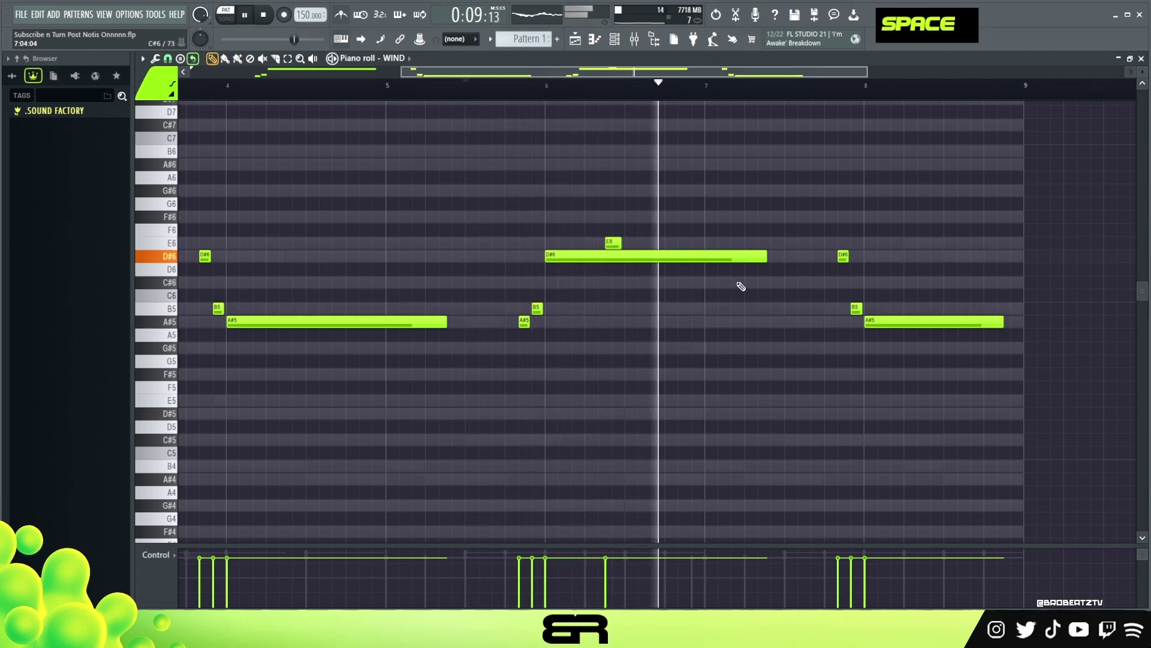
{"action": "key", "text": "space"}
Copy the short A#5 and B5 pair to just before bar 7, move the copied A#5 to bar 7 and extend it to about three-quarters of a bar
{"action": "left_click_drag", "start_coordinate": [562, 277], "coordinate": [538, 321], "text": "ctrl"}
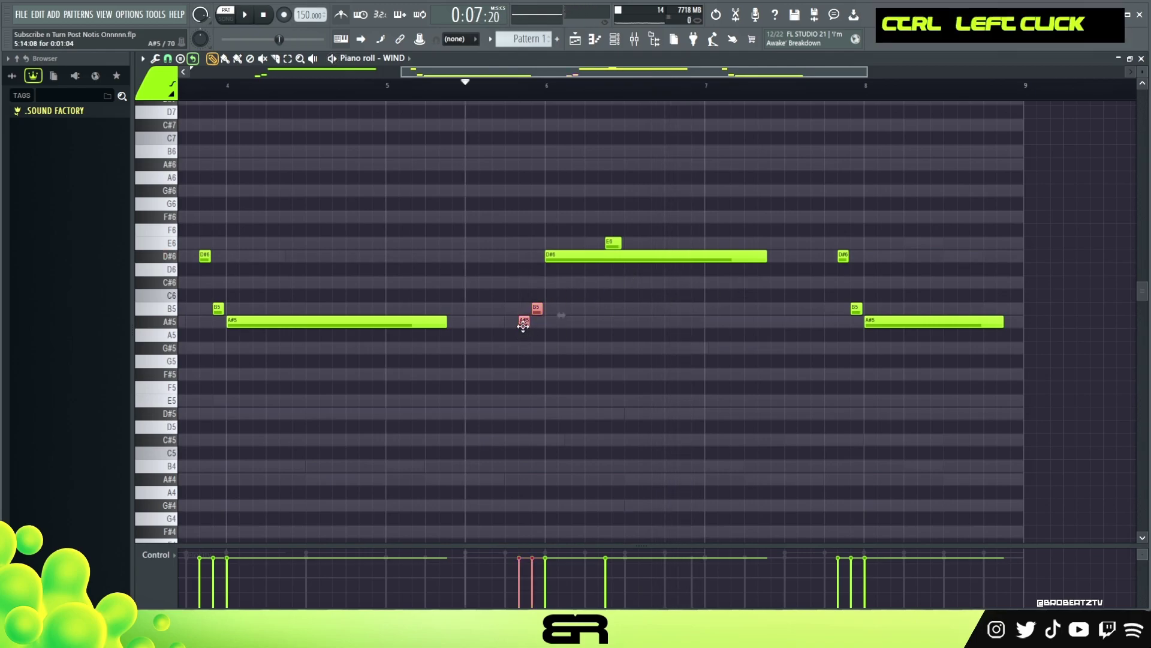
{"action": "left_click_drag", "start_coordinate": [713, 327], "coordinate": [691, 327], "text": "shift"}
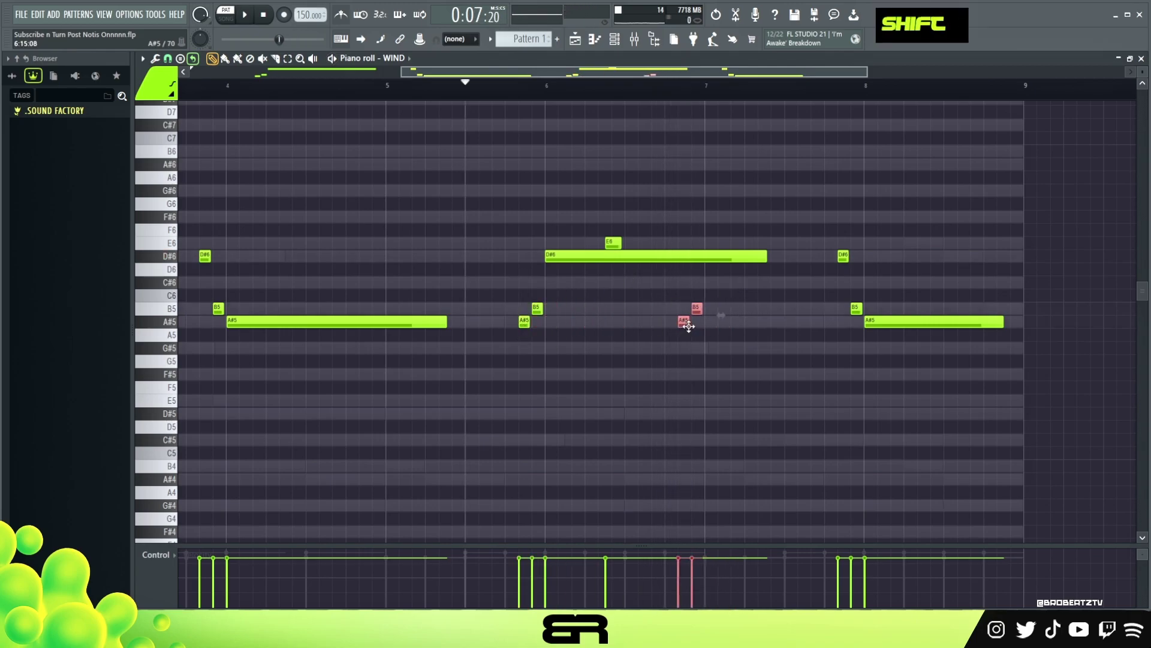
{"action": "right_click", "coordinate": [688, 326]}
{"action": "left_click", "coordinate": [699, 326]}
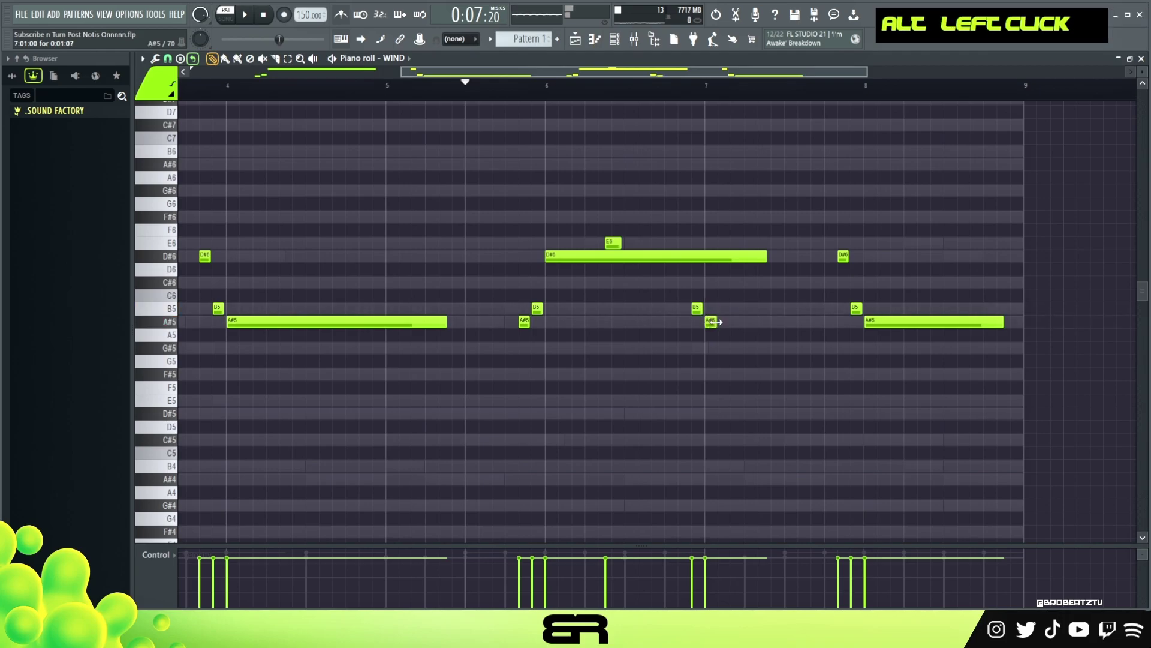
{"action": "left_click_drag", "start_coordinate": [819, 327], "coordinate": [822, 328], "text": "alt"}
Trim the bar 6 D#6 to end before the copied B5, play back the result, and slightly lengthen the last A#5
{"action": "left_click_drag", "start_coordinate": [766, 256], "coordinate": [687, 264], "text": "alt"}
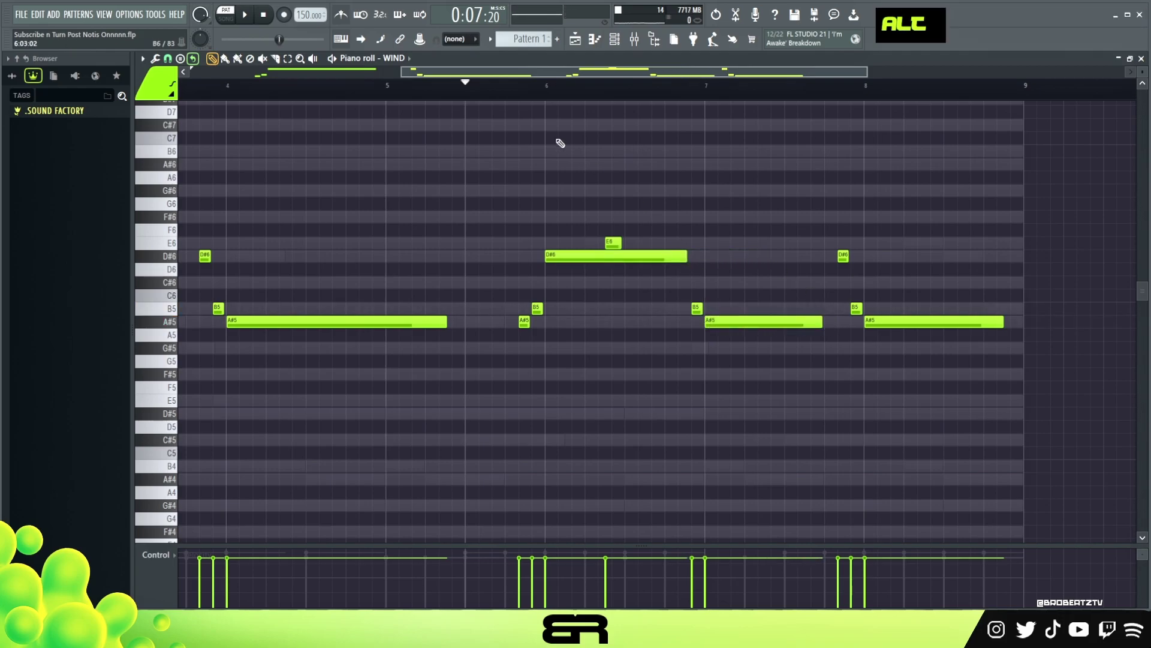
{"action": "key", "text": "space"}
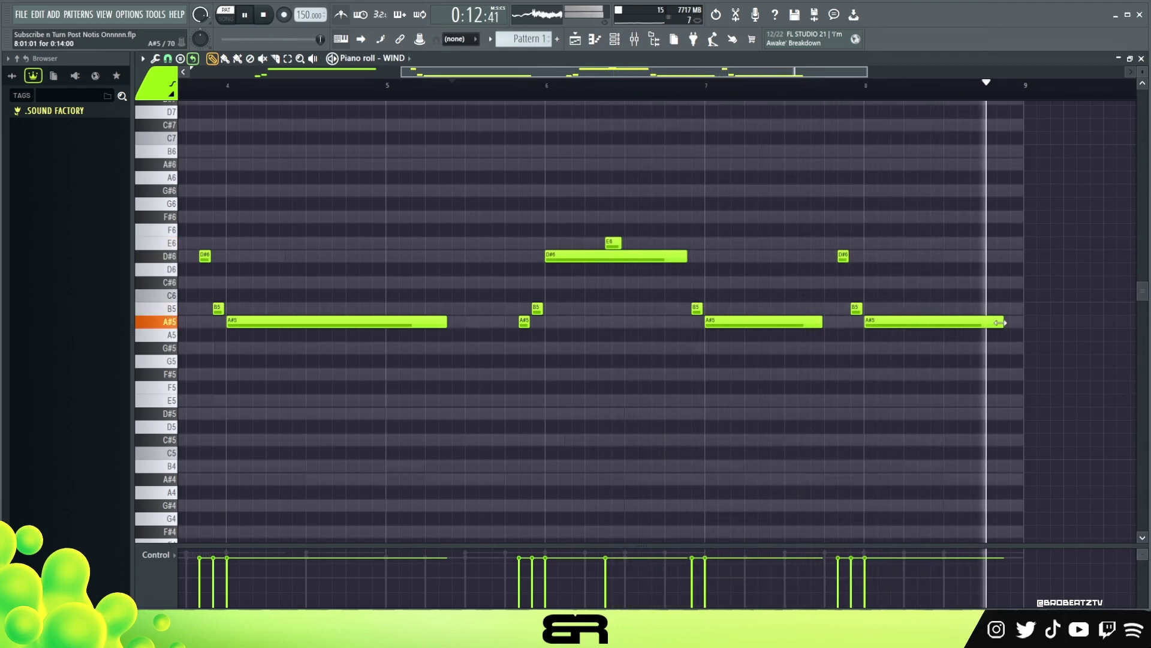
{"action": "left_click_drag", "start_coordinate": [1003, 325], "coordinate": [1007, 325], "text": "alt"}
{"action": "key", "text": "space"}
Copy the long D#6 at bar 2 together with the long A#5 at bar 4
{"action": "right_click", "coordinate": [547, 154], "text": "ctrl"}
{"action": "right_click", "coordinate": [545, 172], "text": "ctrl"}
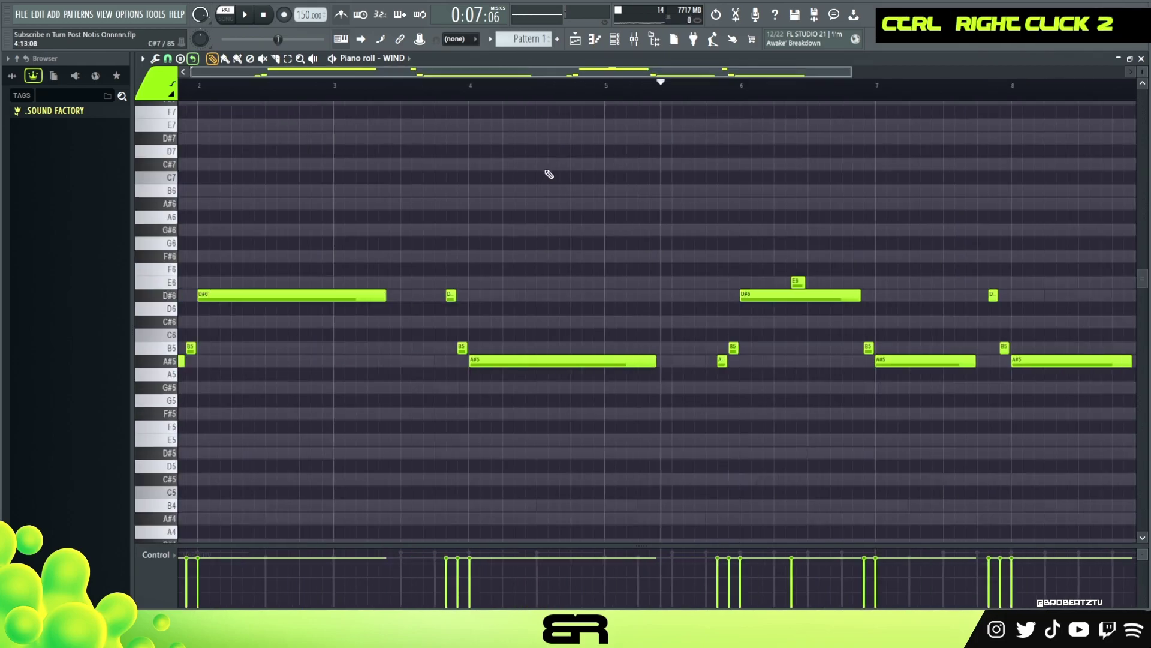
{"action": "left_click", "coordinate": [380, 294], "text": "ctrl"}
{"action": "left_click", "coordinate": [569, 359], "text": "ctrl+shift"}
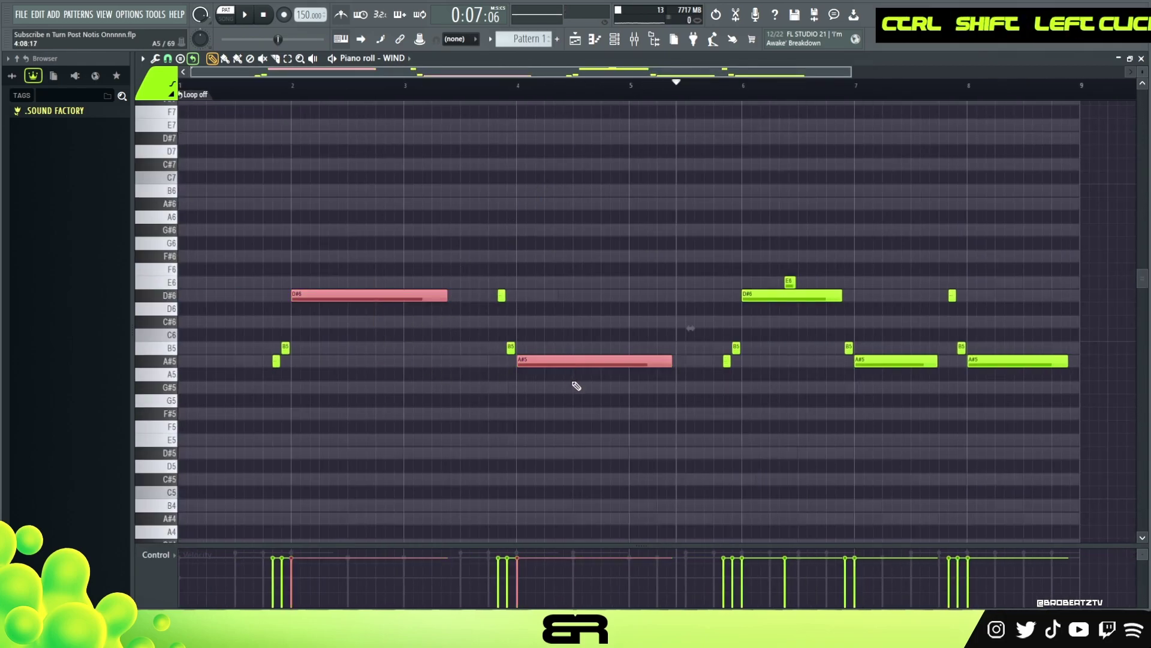
{"action": "key", "text": "ctrl+c"}
Check the second WIND channel's Hells Tune flute preset and paste the copied D#6 and A#5 into that channel's piano roll
{"action": "key", "text": "F6"}
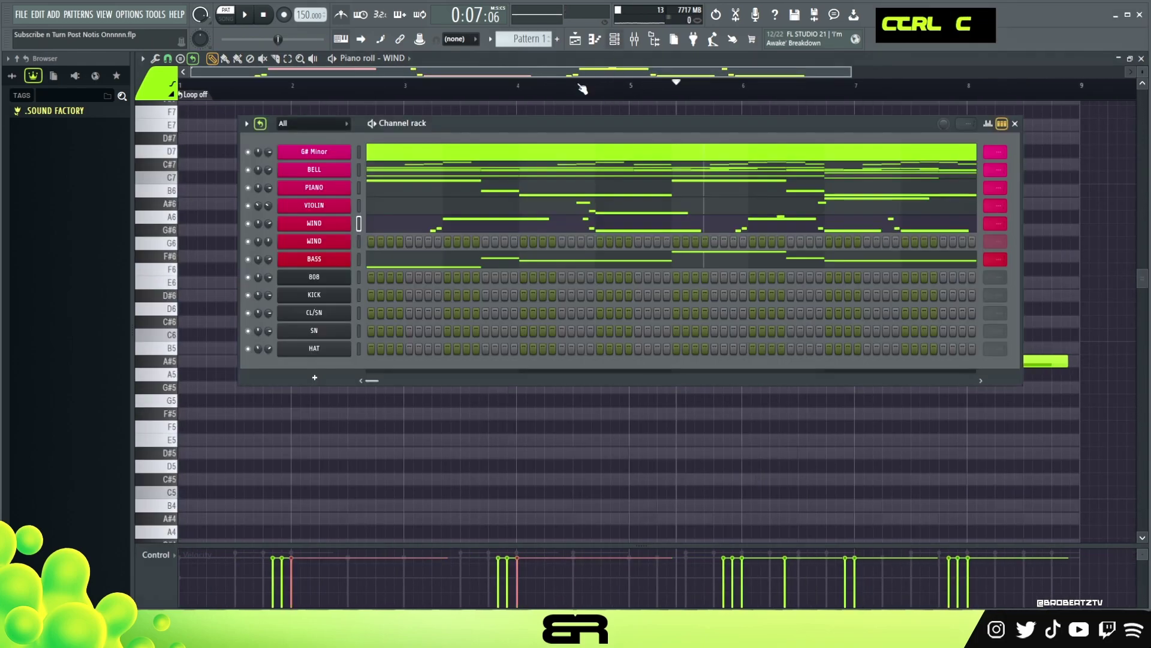
{"action": "left_click", "coordinate": [334, 241]}
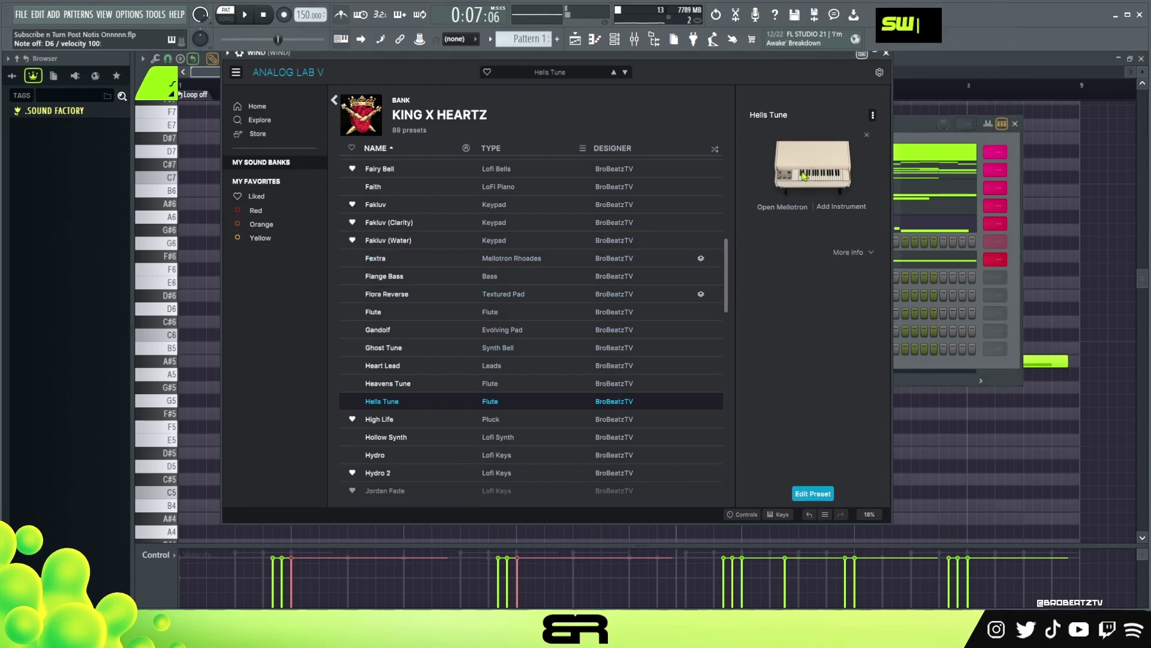
{"action": "left_click", "coordinate": [886, 54]}
{"action": "right_click", "coordinate": [346, 239]}
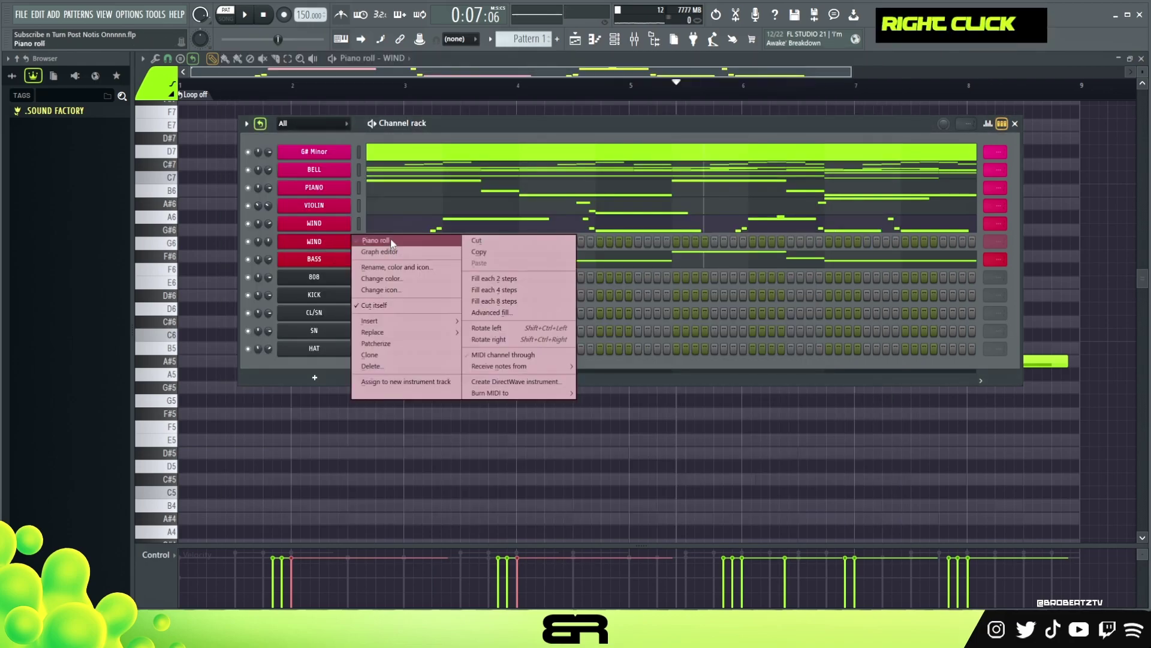
{"action": "left_click", "coordinate": [390, 239]}
{"action": "left_click_drag", "start_coordinate": [701, 297], "coordinate": [343, 293]}
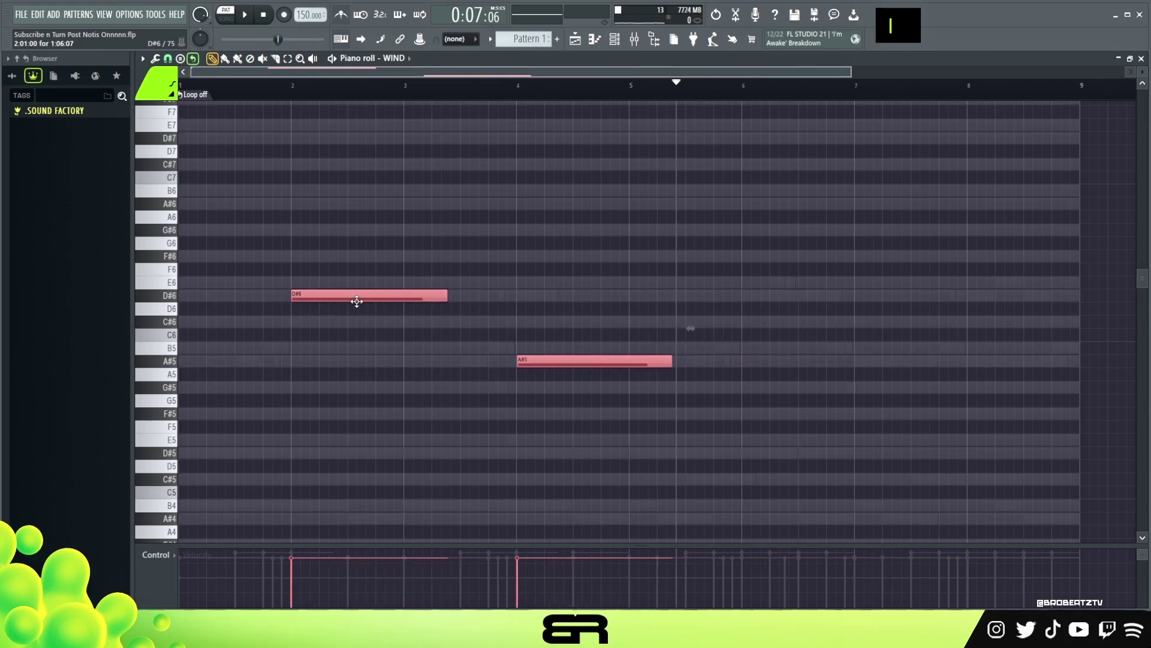
Start playback of the pasted wind notes and copy the D#6 and A#5 pair to bars 6 and 8
{"action": "right_click", "coordinate": [398, 351]}
{"action": "key", "text": "space"}
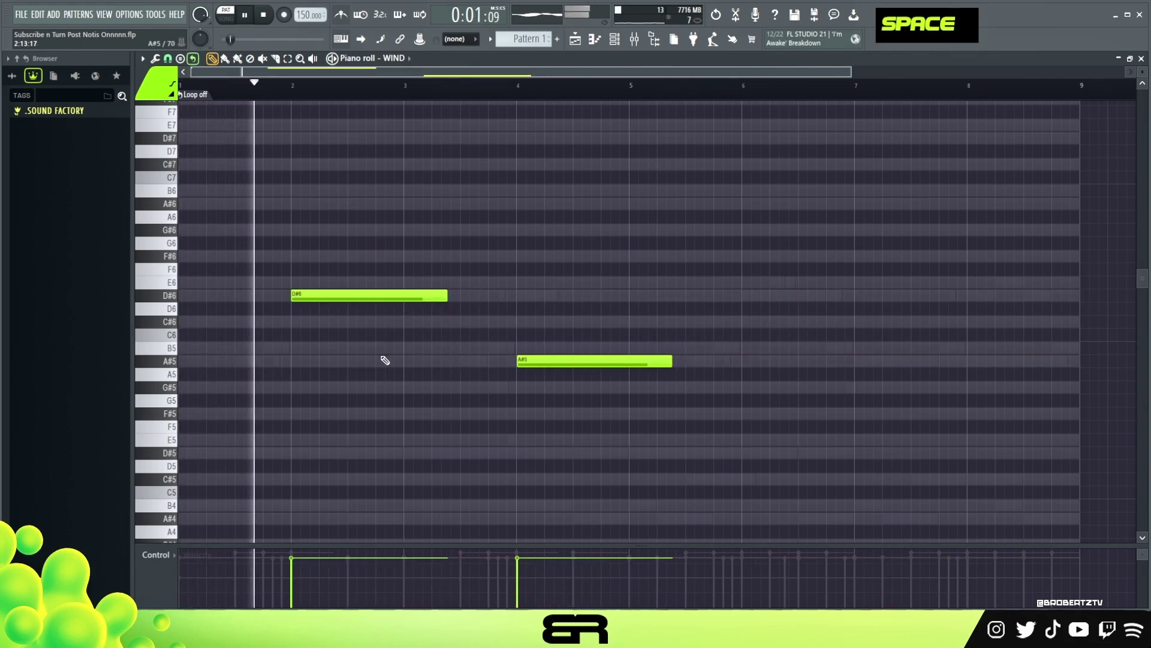
{"action": "left_click_drag", "start_coordinate": [437, 250], "coordinate": [613, 428]}
{"action": "left_click_drag", "start_coordinate": [345, 298], "coordinate": [759, 294]}
{"action": "right_click", "coordinate": [769, 316]}
Shorten the bar 8 A#5 to end just before bar 9 and delete the stray short A#5 in front of it
{"action": "left_click_drag", "start_coordinate": [961, 361], "coordinate": [964, 361]}
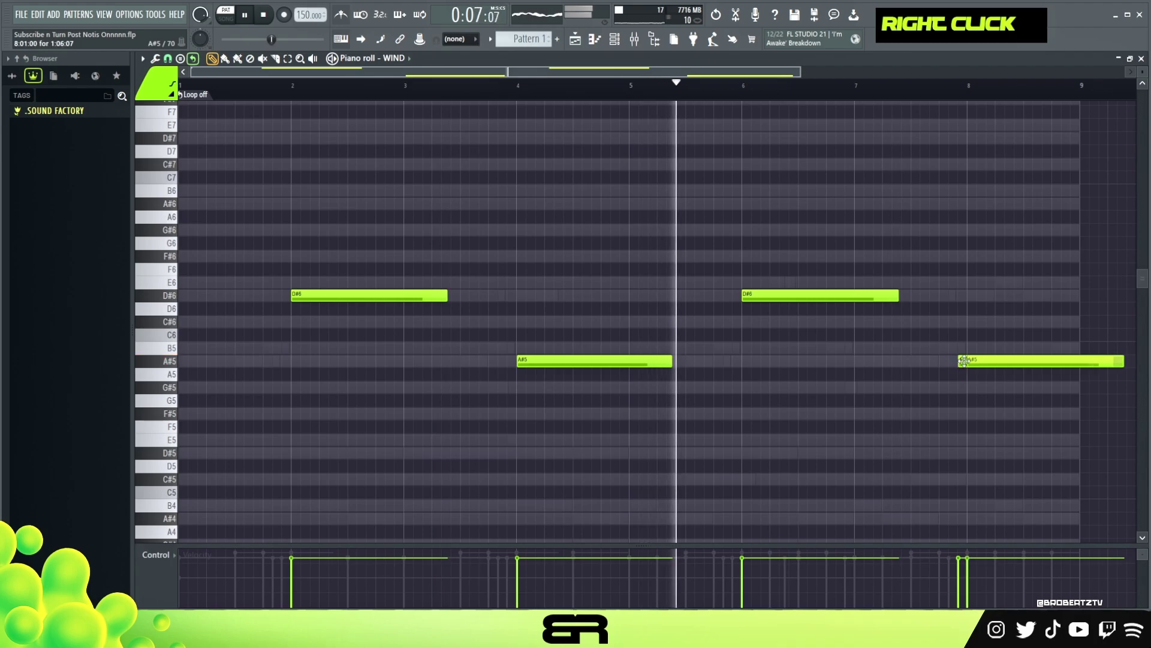
{"action": "left_click", "coordinate": [1067, 362], "text": "ctrl"}
{"action": "left_click_drag", "start_coordinate": [1122, 362], "coordinate": [1070, 373]}
{"action": "right_click", "coordinate": [962, 362]}
{"action": "right_click", "coordinate": [996, 387]}
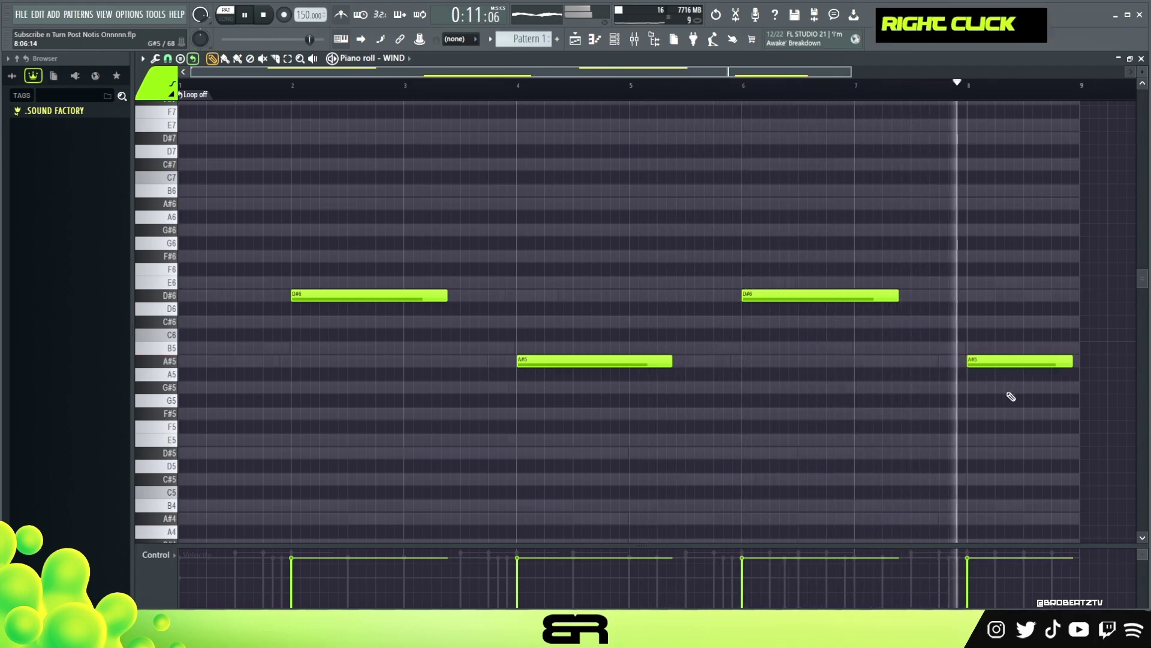
{"action": "key", "text": "space"}
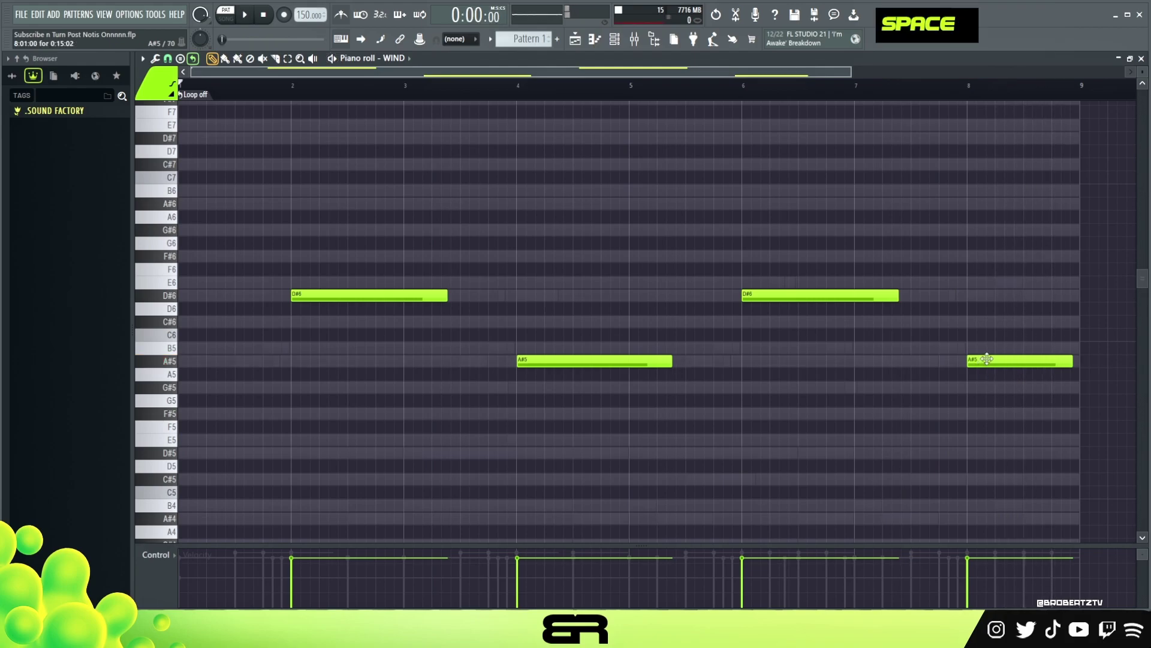
Open the mixer and inspect the BELL track's H910 Harmonizer and ShaperBox 3 settings
{"action": "left_click", "coordinate": [622, 43]}
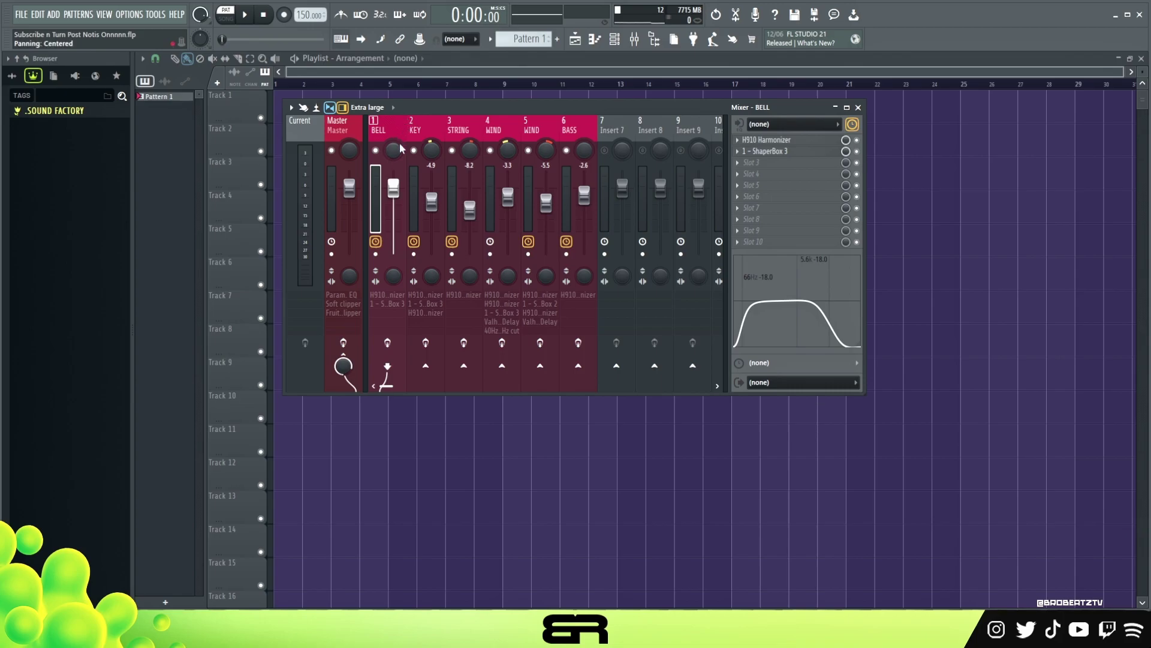
{"action": "left_click", "coordinate": [797, 143]}
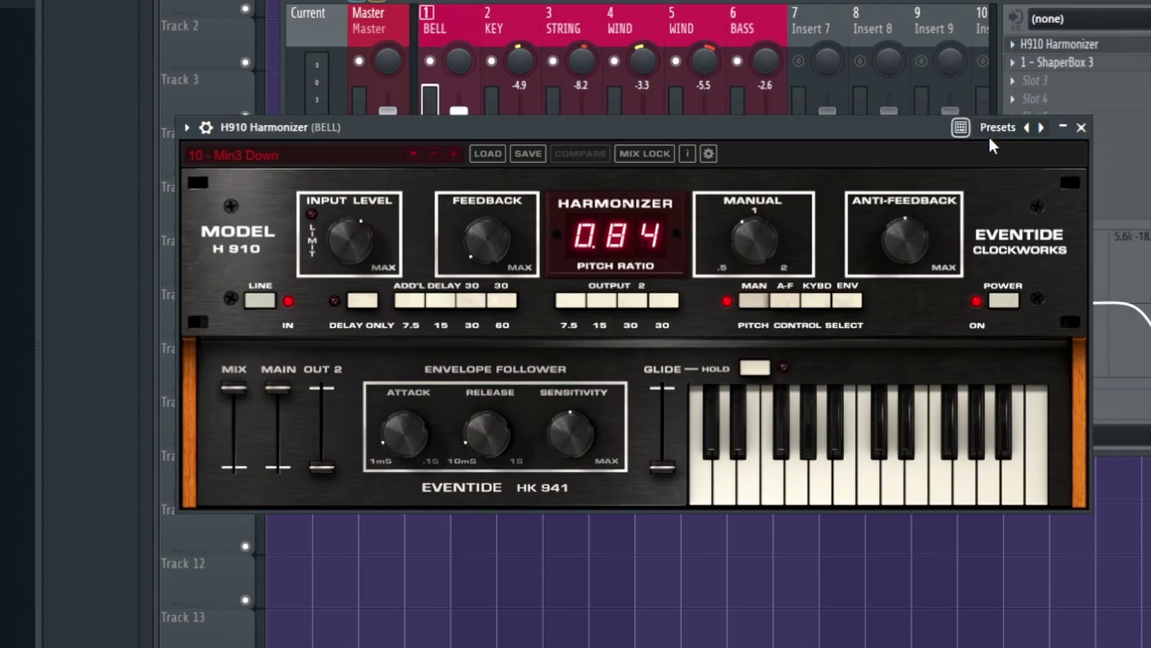
{"action": "left_click", "coordinate": [1082, 128]}
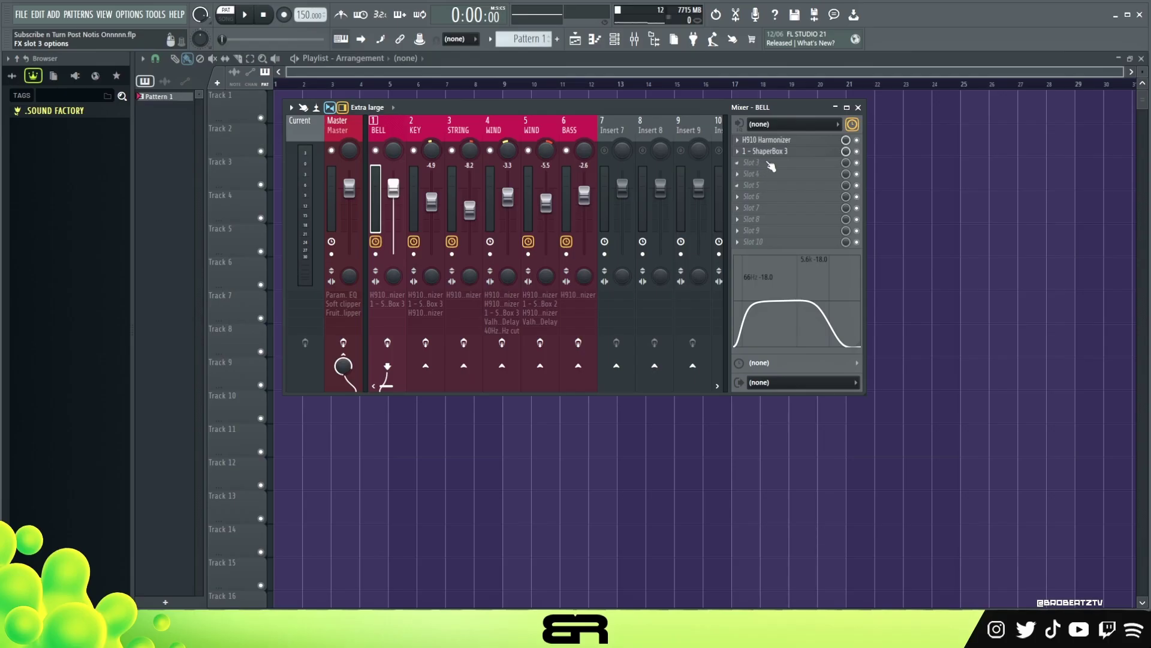
{"action": "left_click", "coordinate": [1058, 62]}
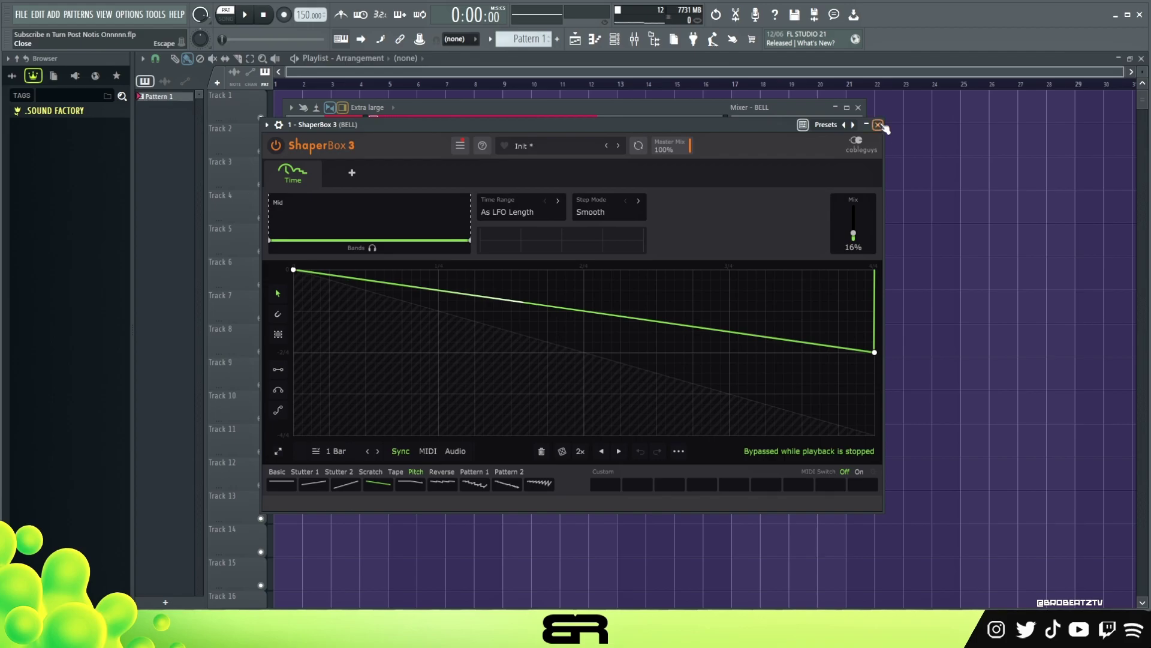
{"action": "left_click", "coordinate": [996, 93]}
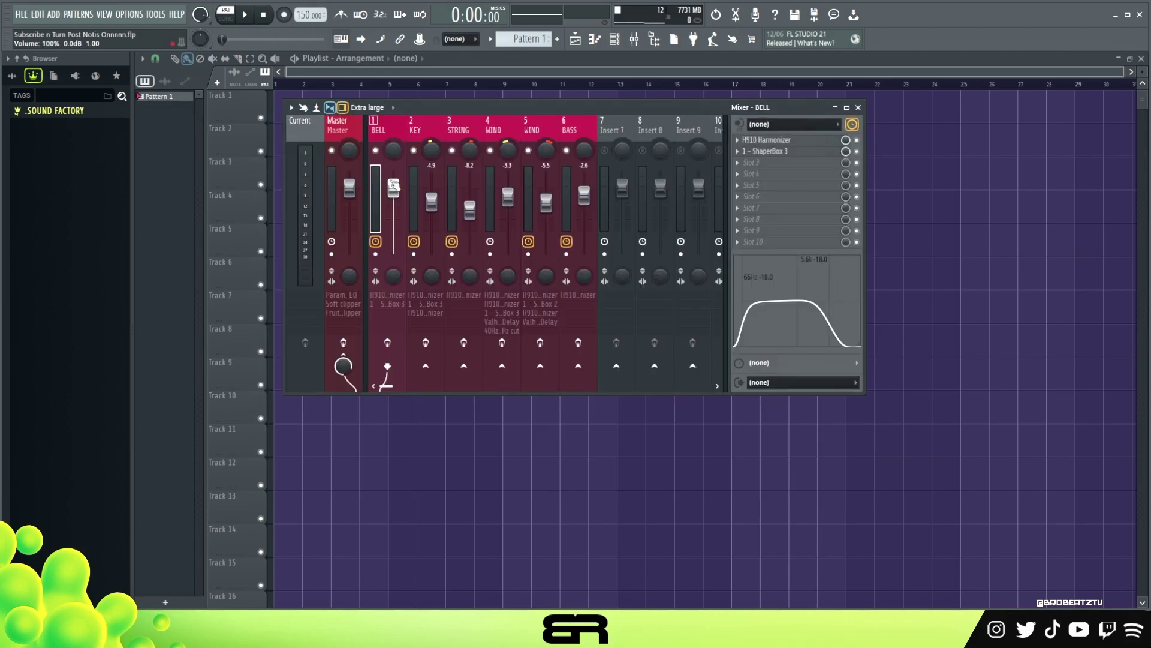
Solo the BELL track and play it back with its effect slots enabled
{"action": "right_click", "coordinate": [359, 132]}
{"action": "key", "text": "space"}
{"action": "key", "text": "space"}
{"action": "key", "text": "space"}
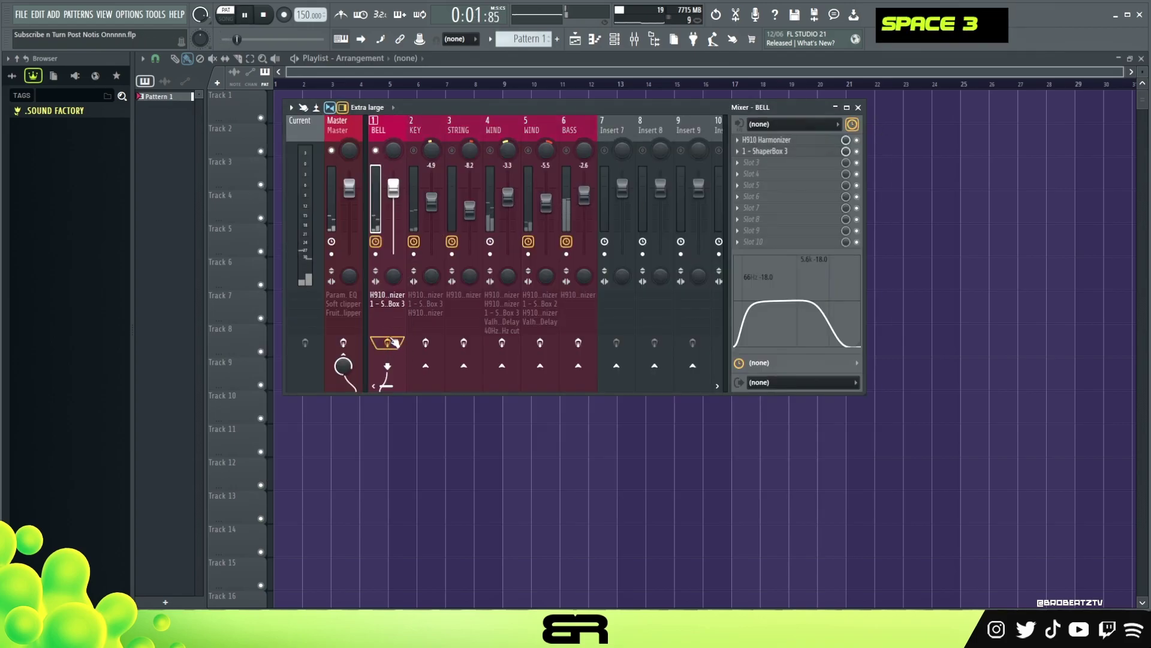
{"action": "key", "text": "space"}
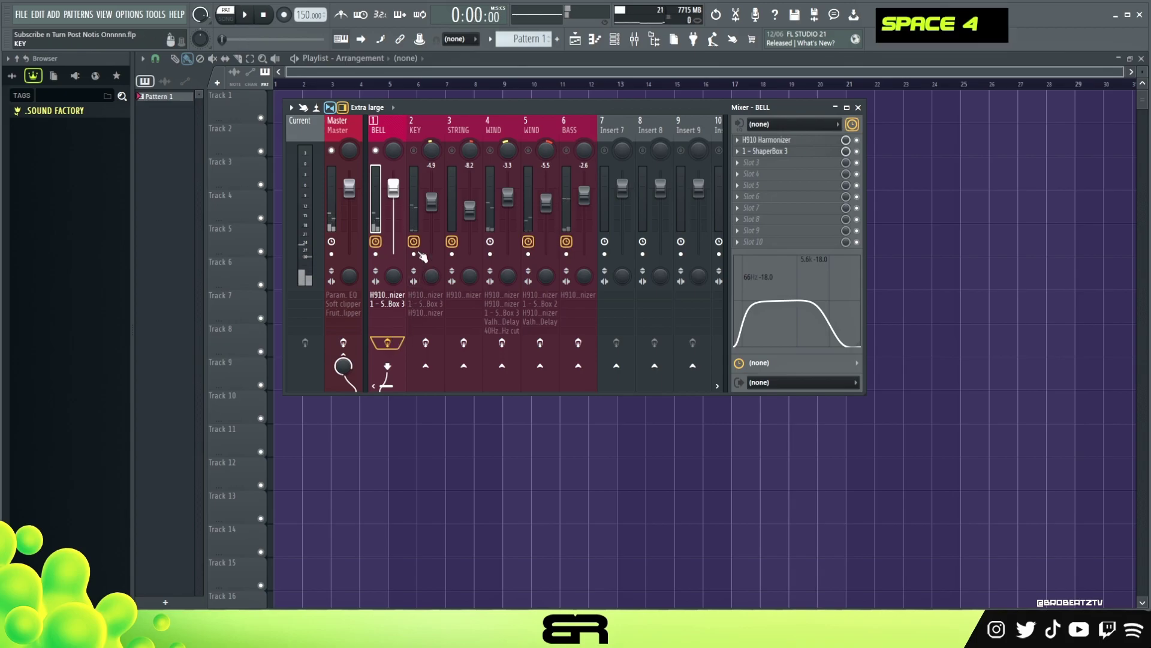
Unmute the KEY track and inspect its ShaperBox 3 and both H910 Harmonizer effects
{"action": "double_click", "coordinate": [415, 131]}
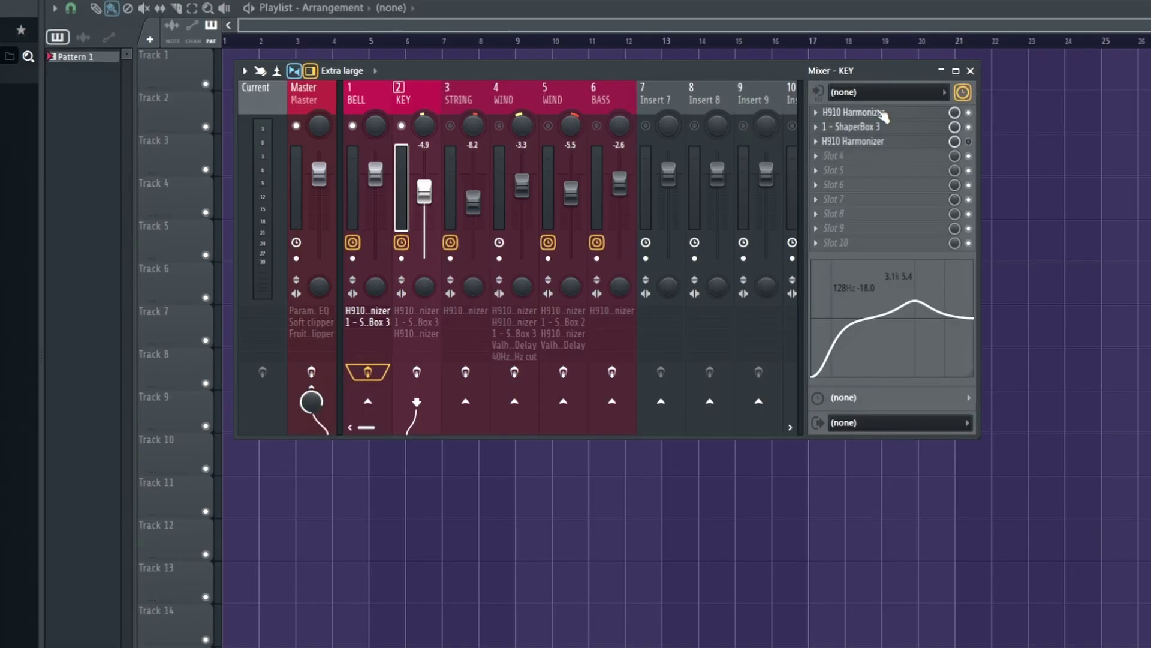
{"action": "left_click", "coordinate": [771, 140]}
{"action": "left_click", "coordinate": [771, 140]}
{"action": "left_click", "coordinate": [767, 151]}
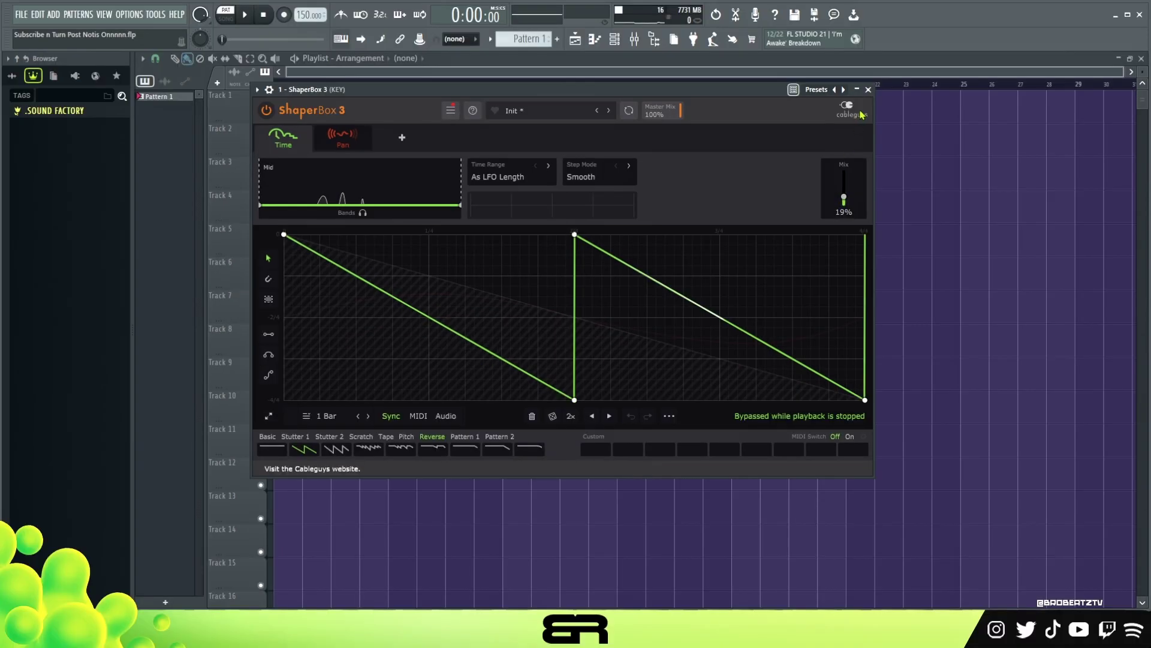
{"action": "left_click", "coordinate": [868, 90]}
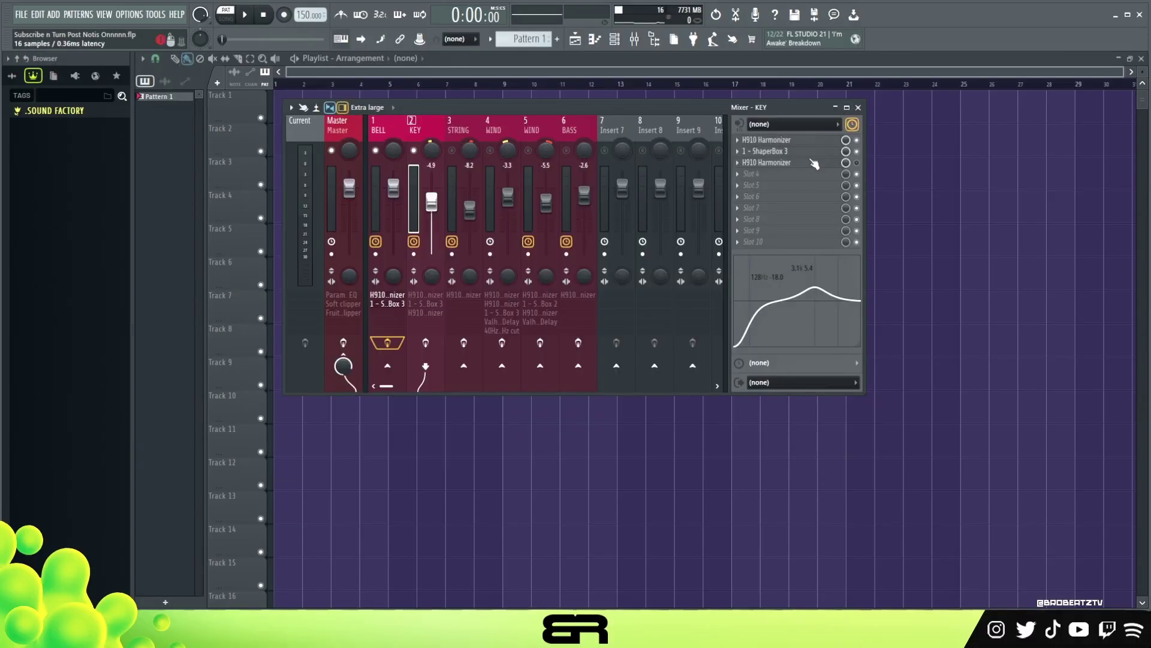
{"action": "left_click", "coordinate": [831, 163]}
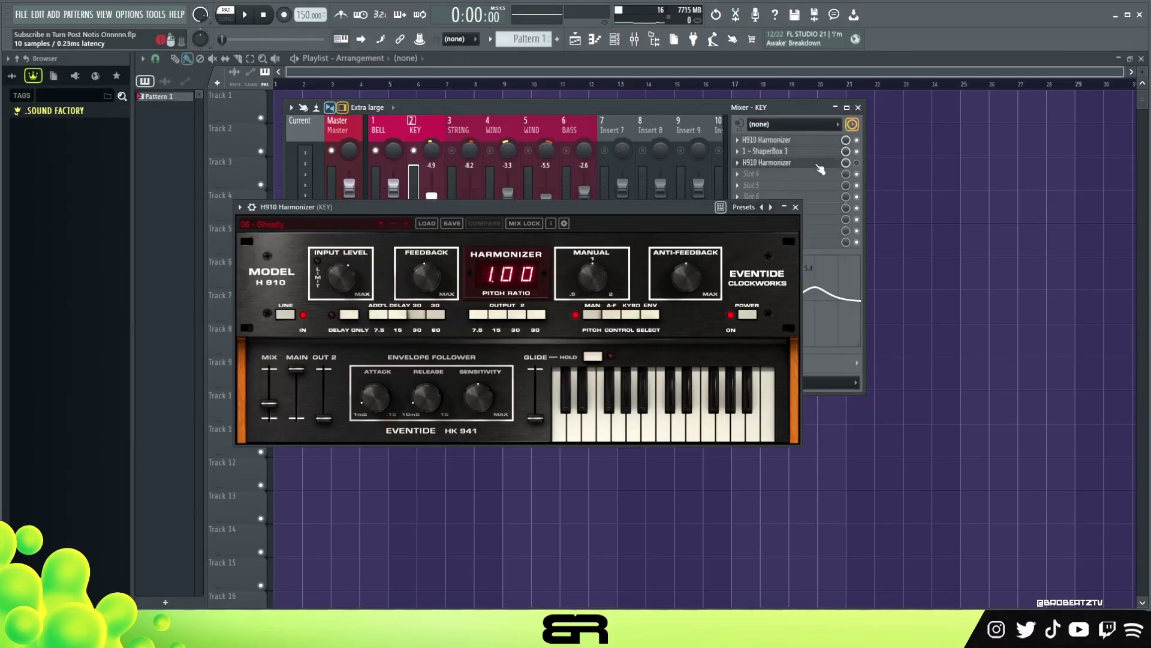
{"action": "left_click", "coordinate": [797, 209]}
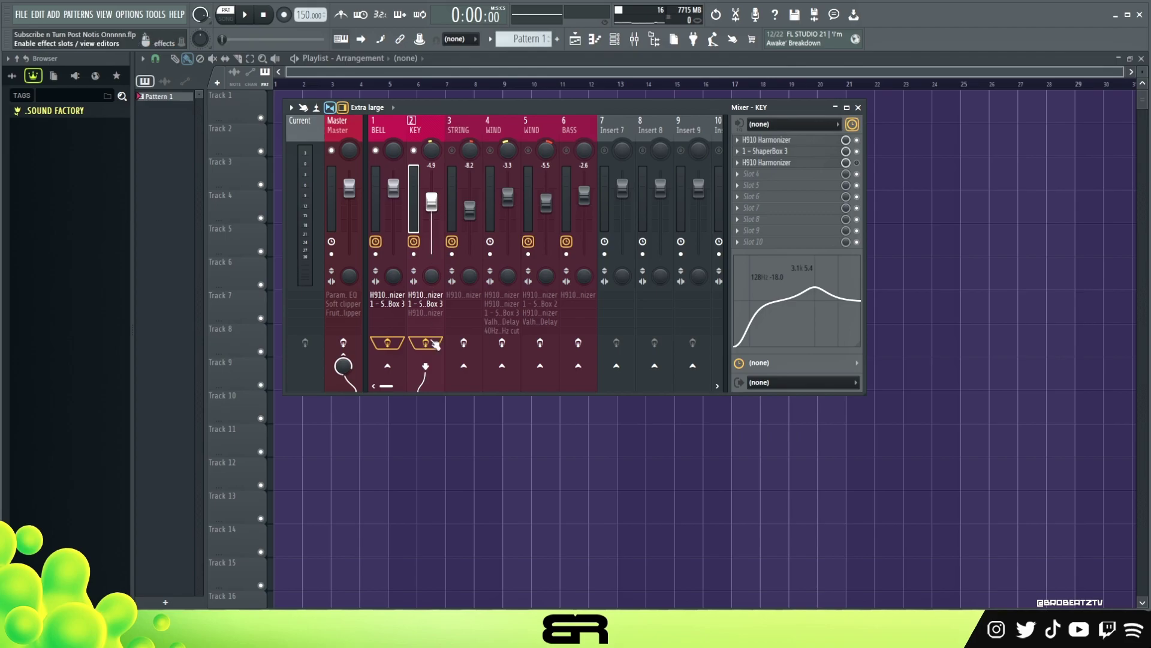
Play back the KEY track with its effects enabled, together with the BELL track
{"action": "key", "text": "space"}
{"action": "key", "text": "space"}
{"action": "key", "text": "space"}
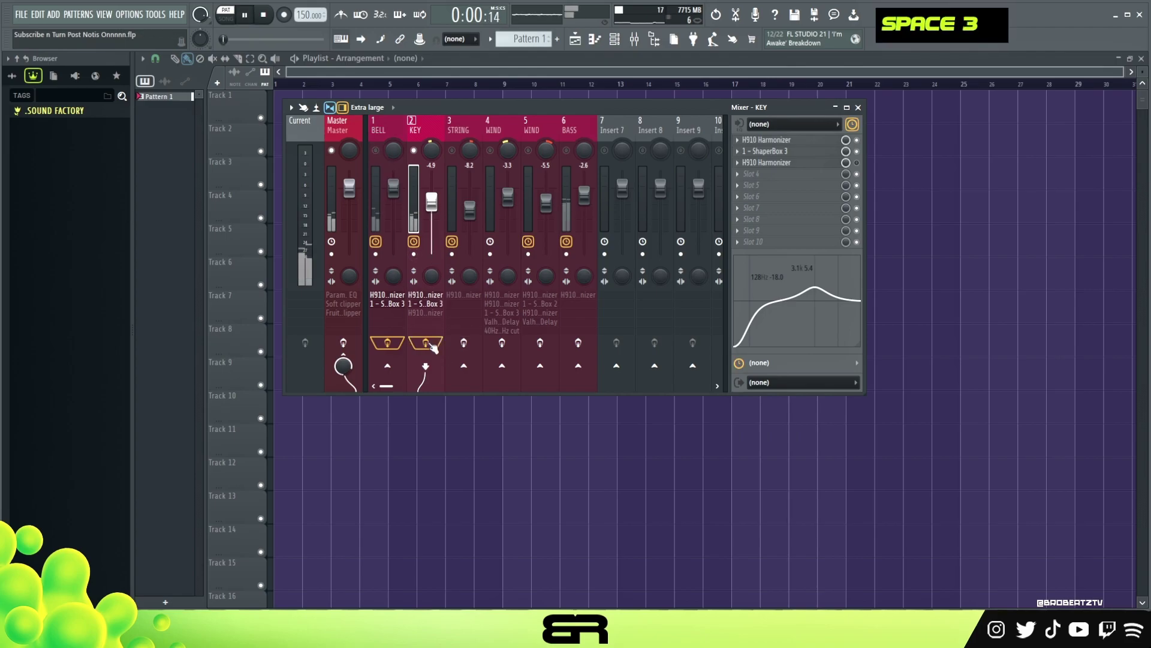
{"action": "left_click", "coordinate": [376, 151]}
{"action": "key", "text": "space"}
{"action": "key", "text": "space"}
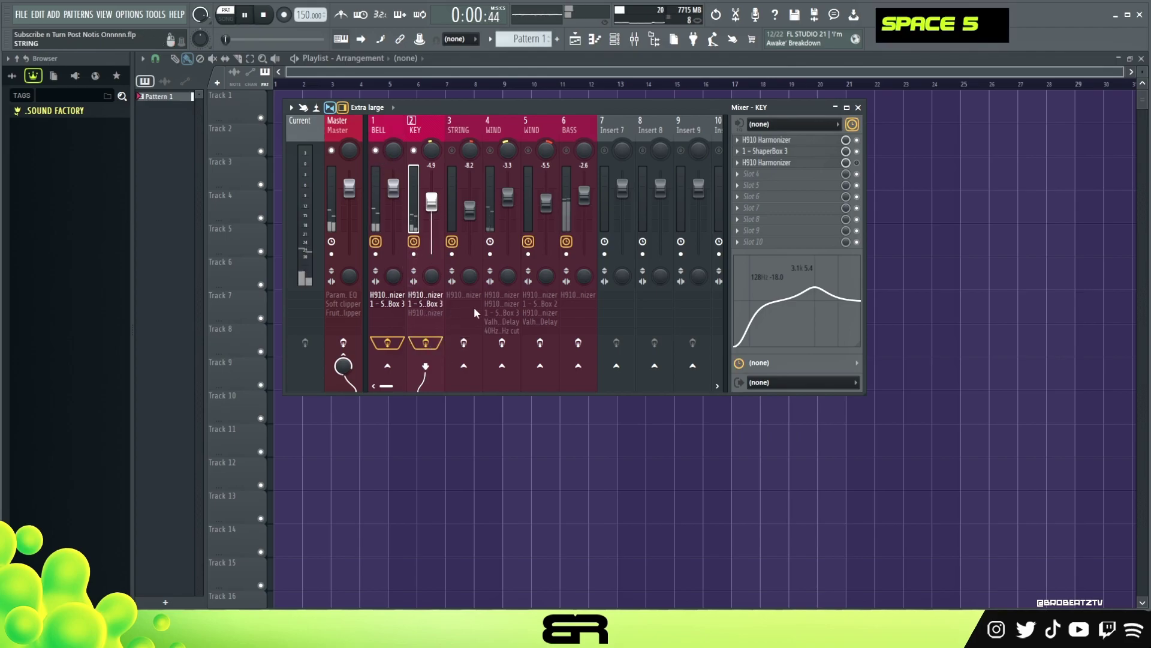
Unmute the STRING track and inspect its H910 Harmonizer settings
{"action": "double_click", "coordinate": [456, 147]}
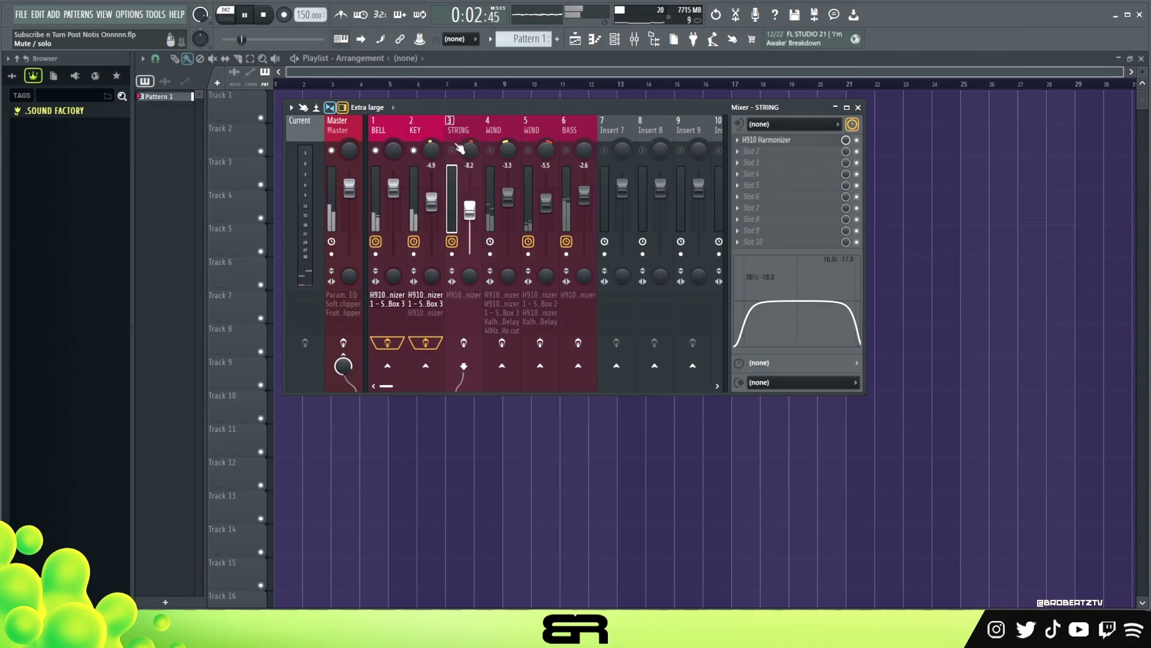
{"action": "key", "text": "space"}
{"action": "left_click", "coordinate": [771, 140]}
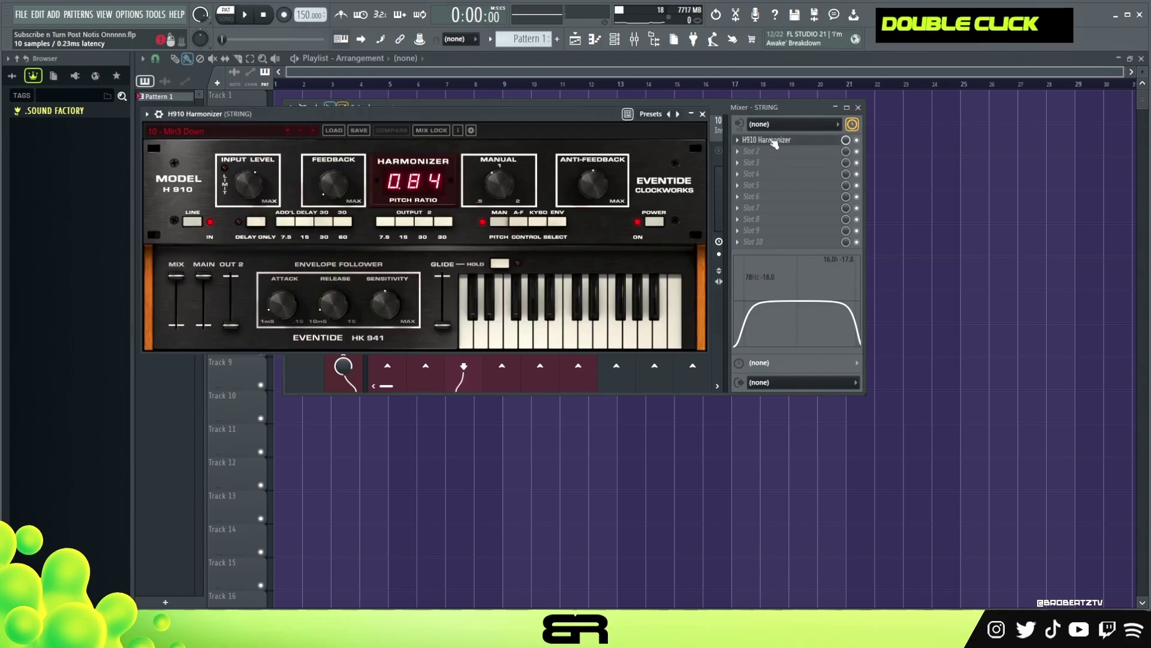
{"action": "left_click", "coordinate": [773, 141]}
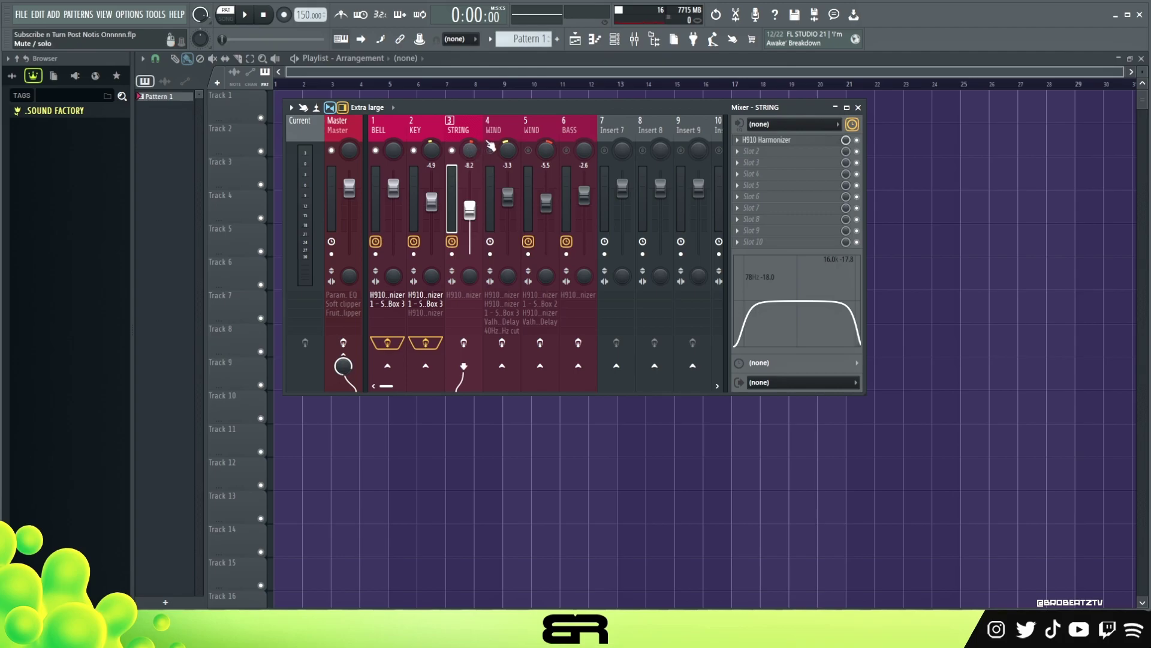
Enable the STRING track's effects and play it back with the bell and key
{"action": "left_click", "coordinate": [490, 164]}
{"action": "key", "text": "space"}
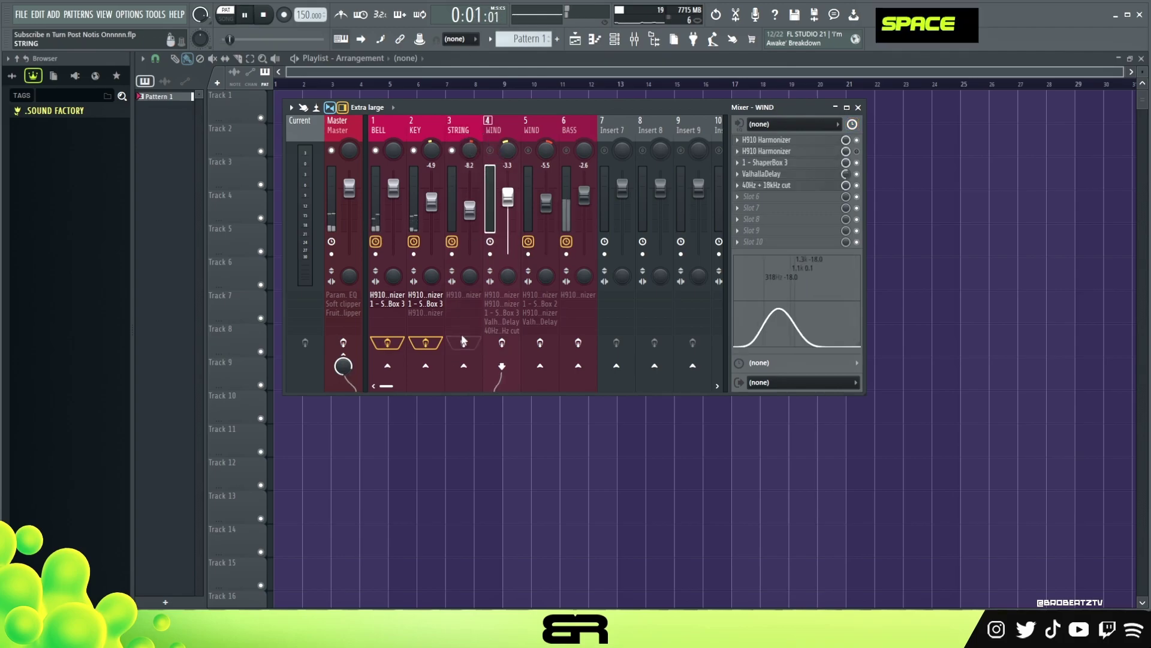
{"action": "left_click", "coordinate": [473, 174]}
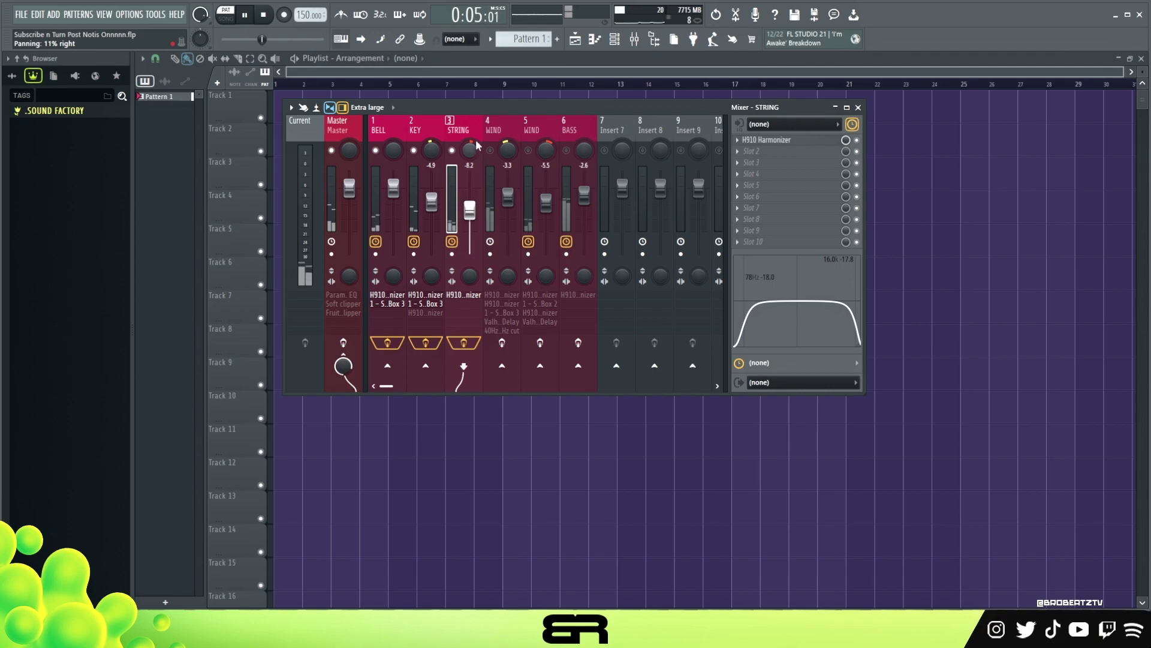
{"action": "left_click", "coordinate": [496, 135]}
{"action": "key", "text": "space"}
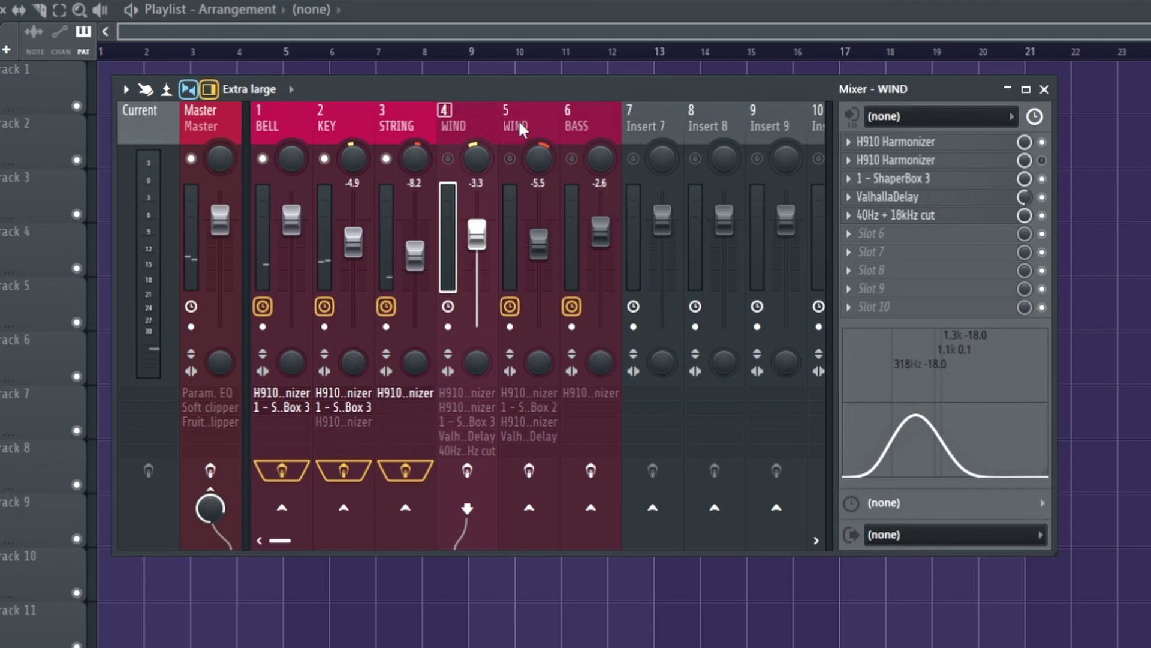
Unmute the first WIND track with its effects enabled and inspect its ShaperBox 3 settings
{"action": "left_click", "coordinate": [525, 119]}
{"action": "left_click", "coordinate": [491, 119]}
{"action": "left_click", "coordinate": [512, 122]}
{"action": "left_click", "coordinate": [476, 136]}
{"action": "double_click", "coordinate": [495, 422]}
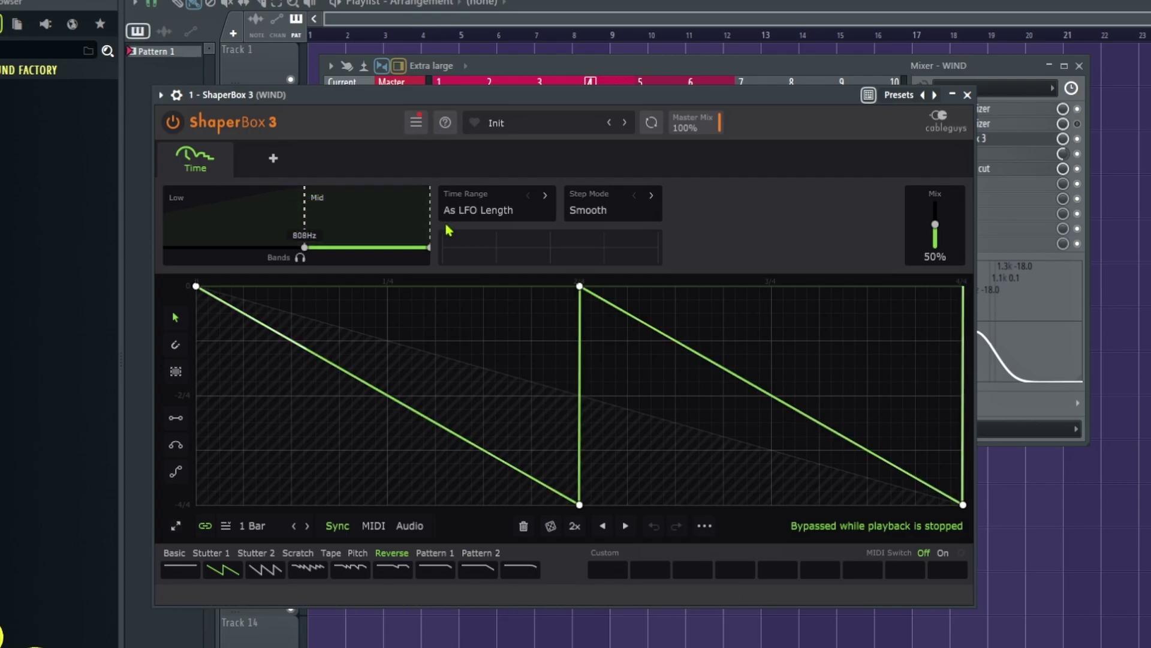
{"action": "left_click", "coordinate": [968, 95]}
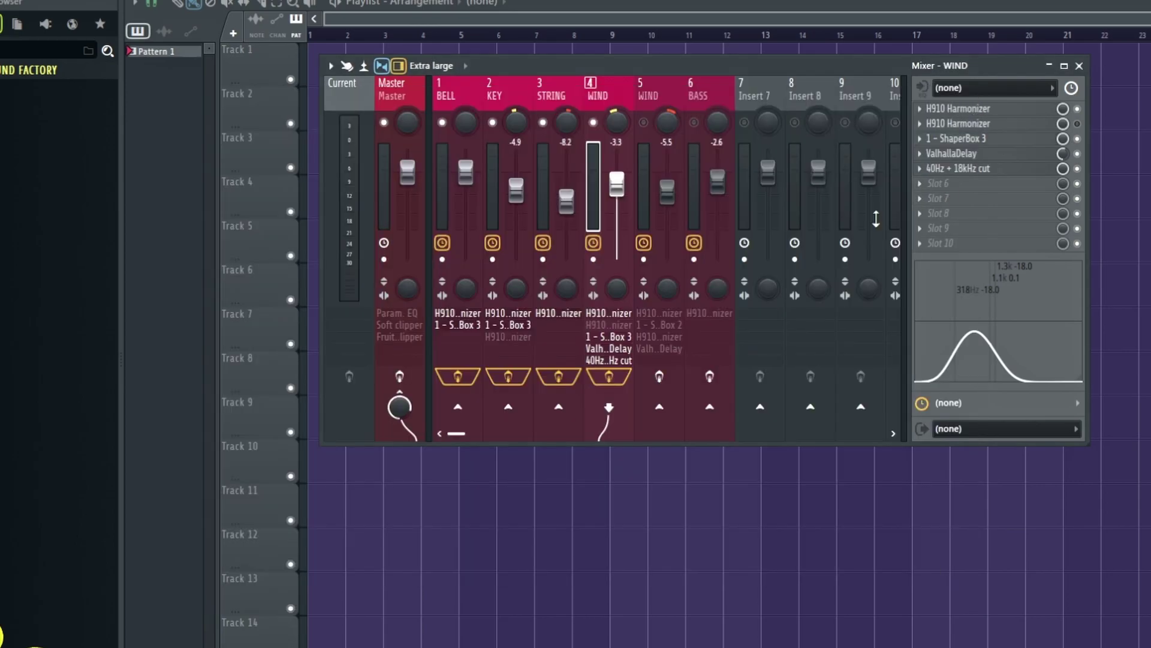
Inspect the first WIND track's ValhallaDelay and 40Hz + 18kHz cut EQ, and play back the active tracks
{"action": "left_click", "coordinate": [970, 154]}
{"action": "left_click", "coordinate": [972, 154]}
{"action": "left_click", "coordinate": [977, 169]}
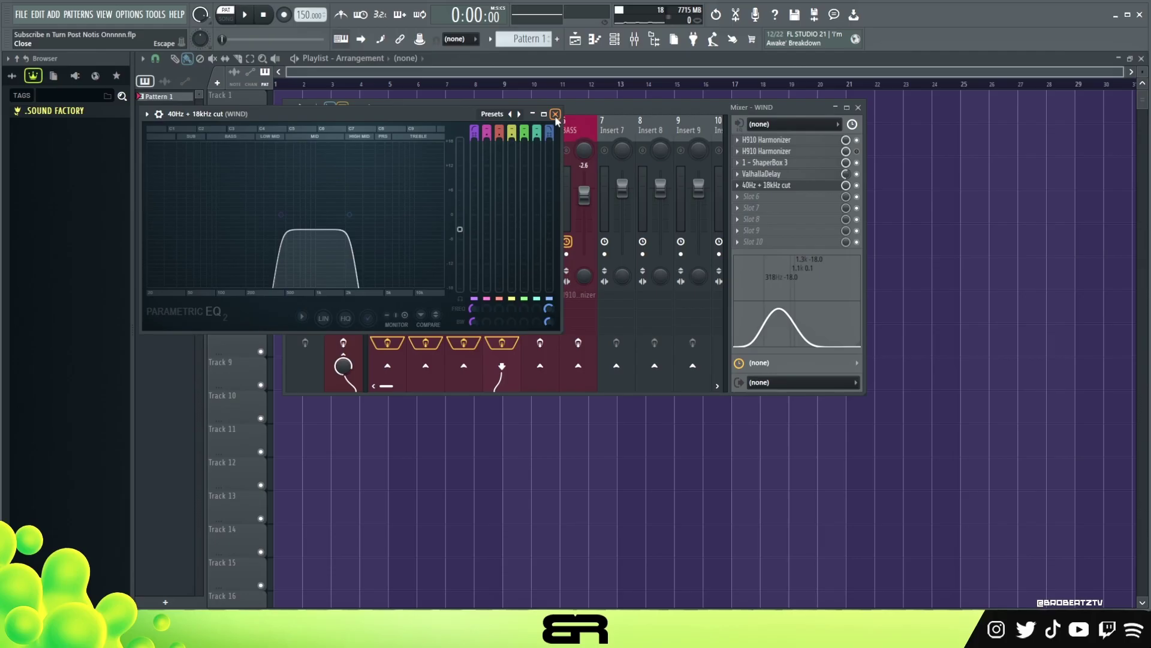
{"action": "left_click", "coordinate": [680, 74]}
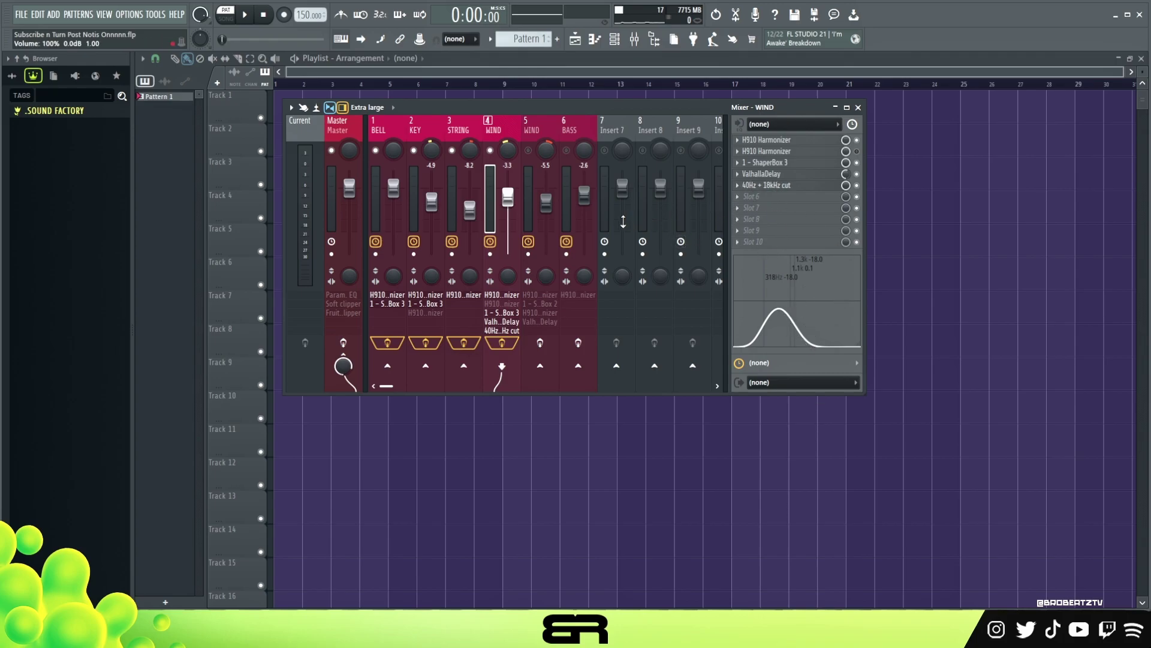
{"action": "key", "text": "space"}
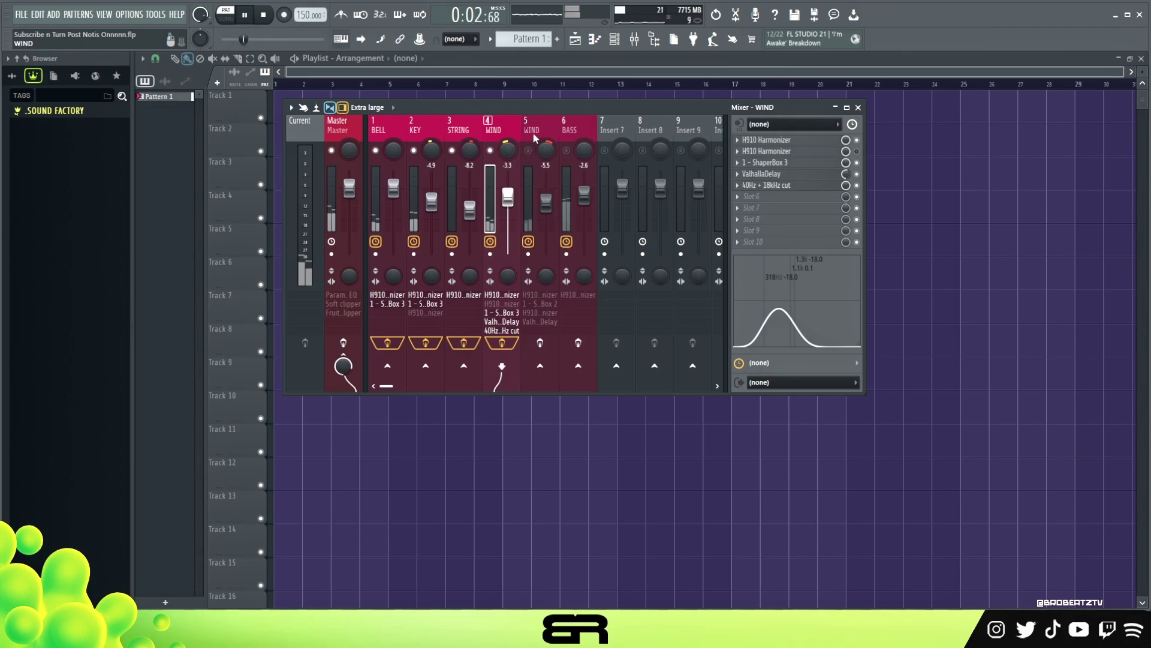
{"action": "key", "text": "space"}
Unmute the second WIND track with its effects enabled and inspect its ShaperBox 2 vibration settings
{"action": "left_click", "coordinate": [532, 131]}
{"action": "double_click", "coordinate": [528, 150]}
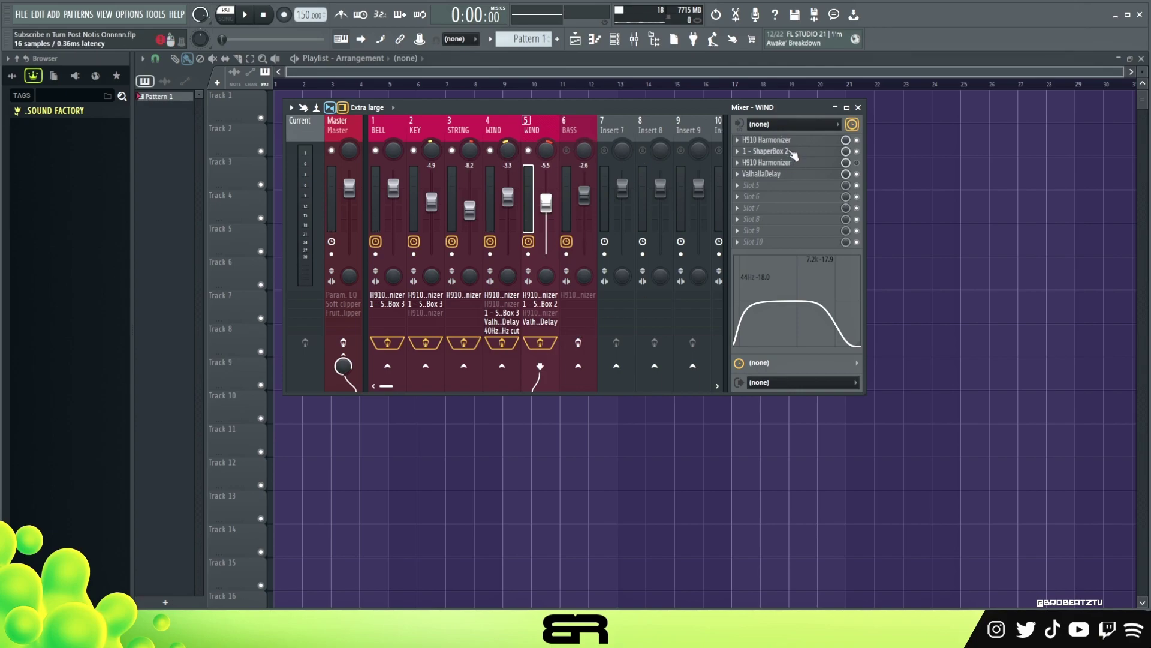
{"action": "left_click", "coordinate": [768, 151]}
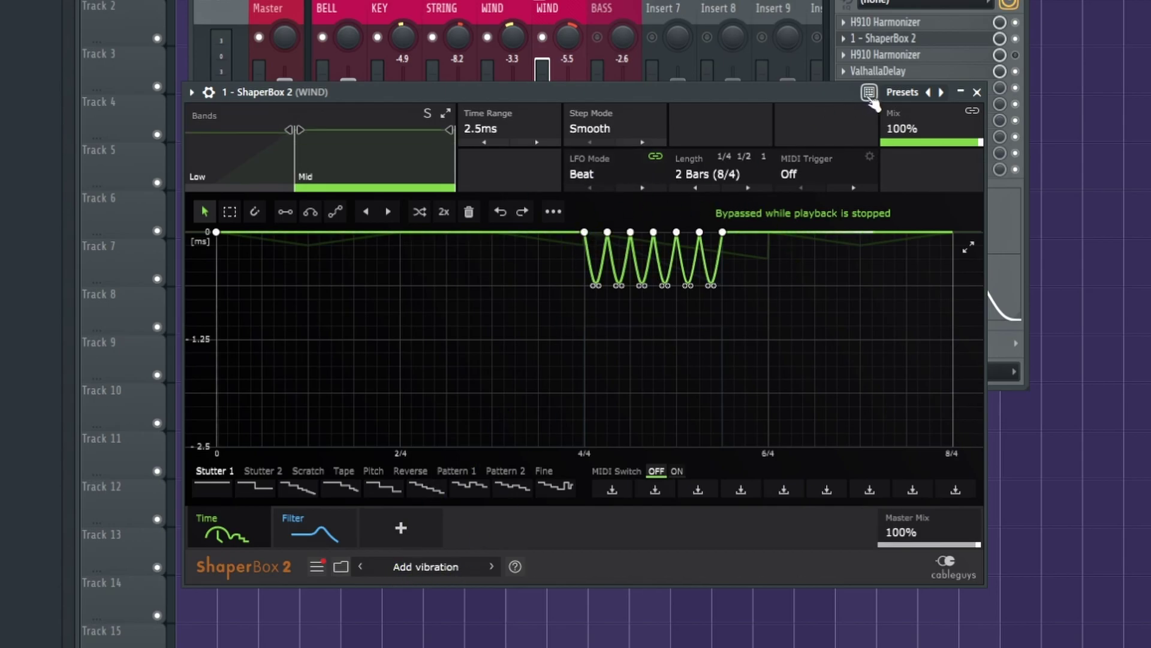
{"action": "left_click", "coordinate": [567, 39]}
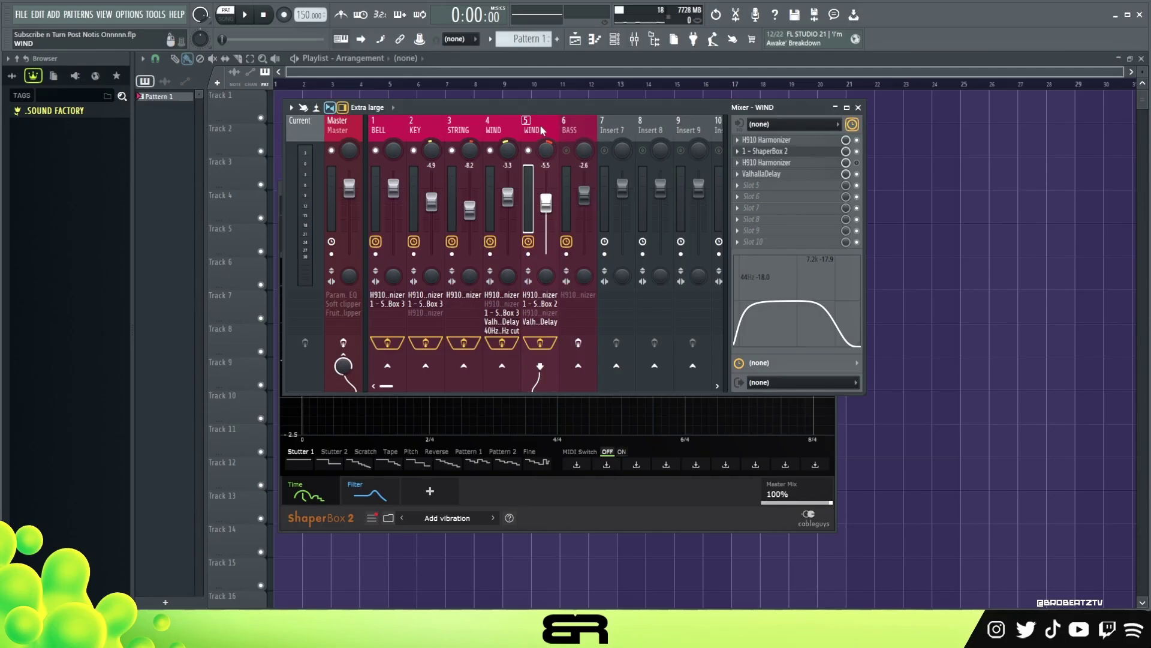
Raise the second WIND track's volume to -5.0 dB during playback
{"action": "key", "text": "space"}
{"action": "mouse_move", "coordinate": [547, 204]}
{"action": "left_mouse_down"}
{"action": "mouse_move", "coordinate": [546, 189]}
{"action": "mouse_move", "coordinate": [547, 199]}
{"action": "left_mouse_up"}
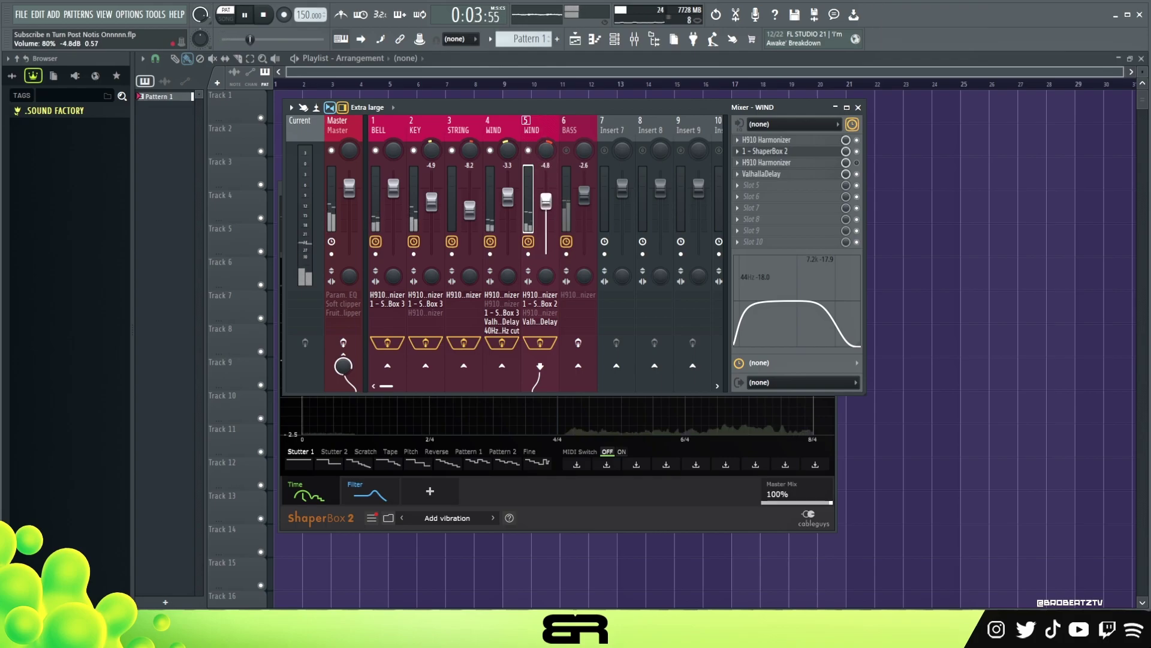
{"action": "key", "text": "space"}
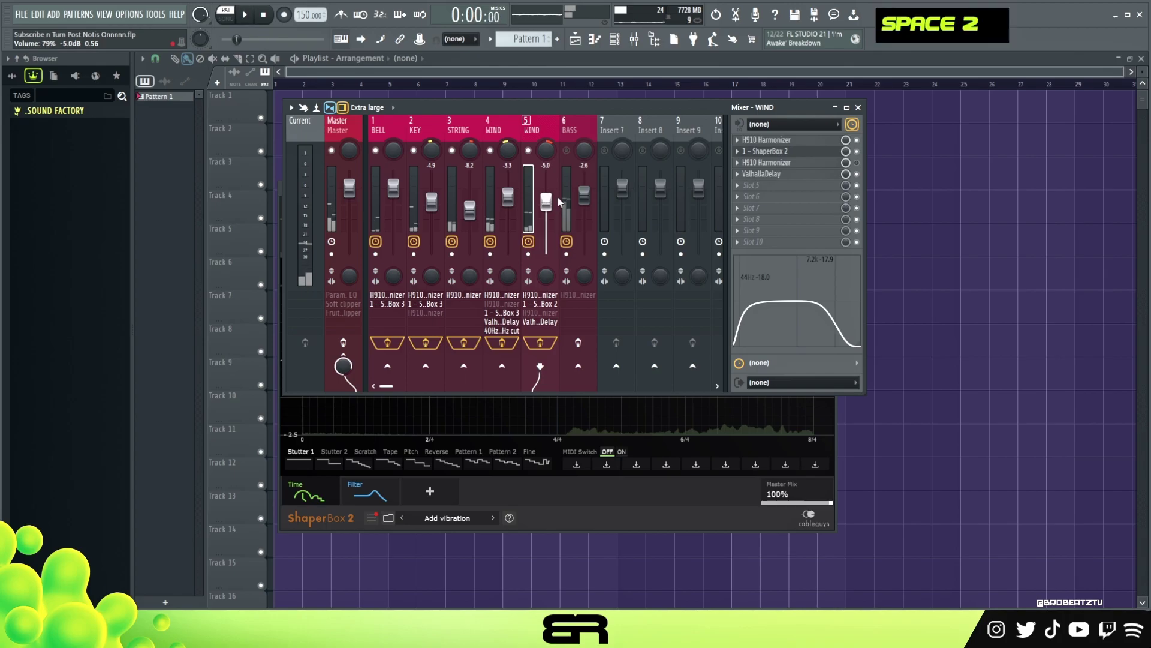
Unmute the BASS track with its H910 Harmonizer enabled, inspect the plugin's settings and play back the active tracks
{"action": "left_click", "coordinate": [575, 126]}
{"action": "double_click", "coordinate": [792, 142]}
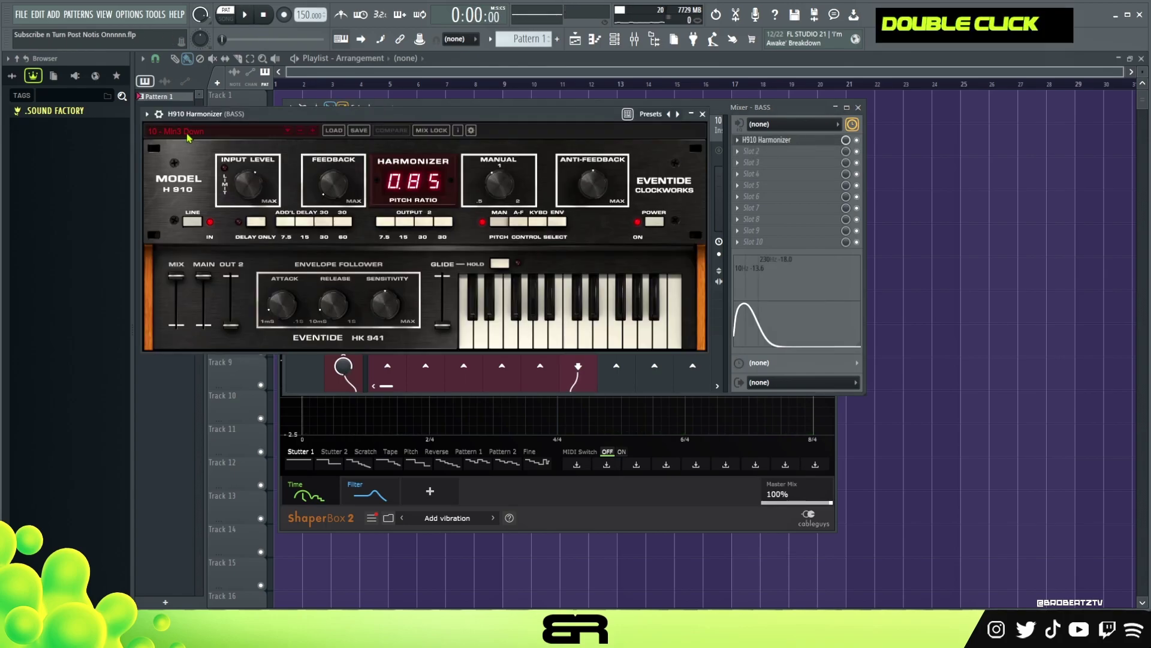
{"action": "left_click", "coordinate": [781, 133]}
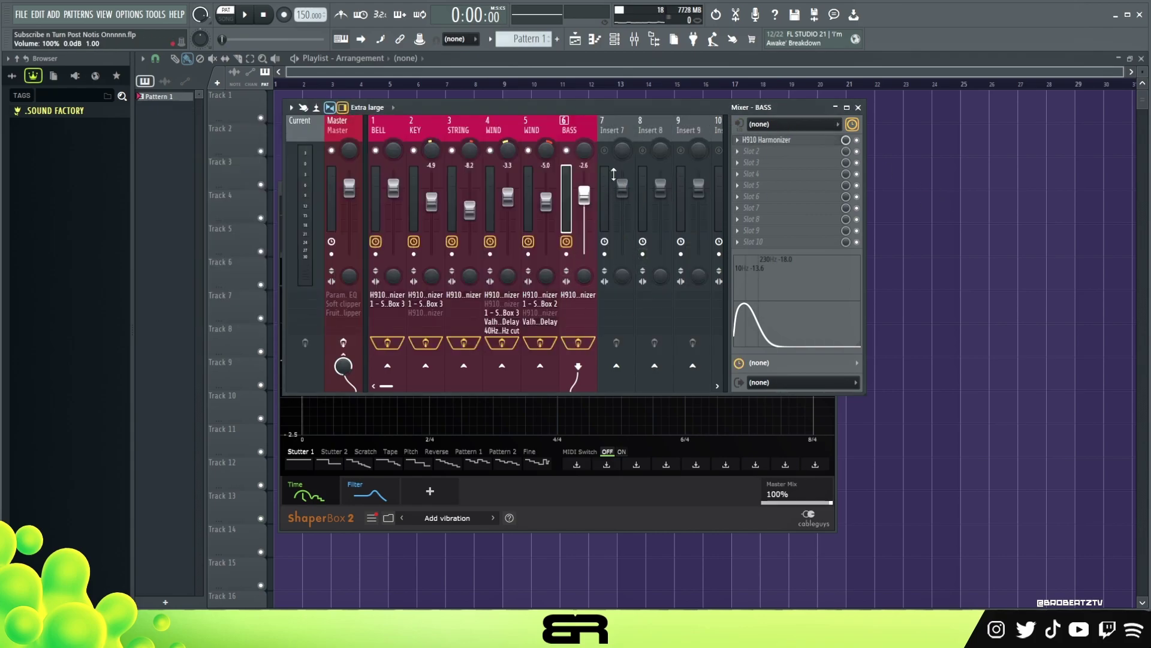
{"action": "key", "text": "space"}
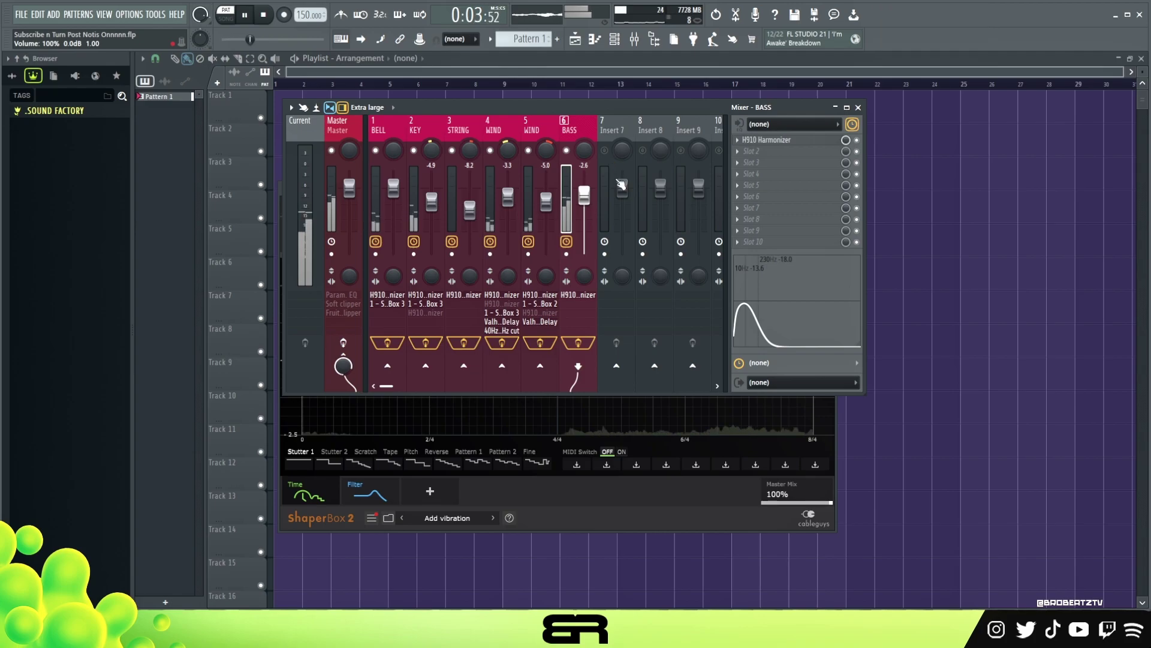
{"action": "key", "text": "space"}
Inspect the threshold and post settings of the Master track's third-slot Fruity soft clipper, and close the plugin and mixer windows
{"action": "left_click", "coordinate": [350, 129]}
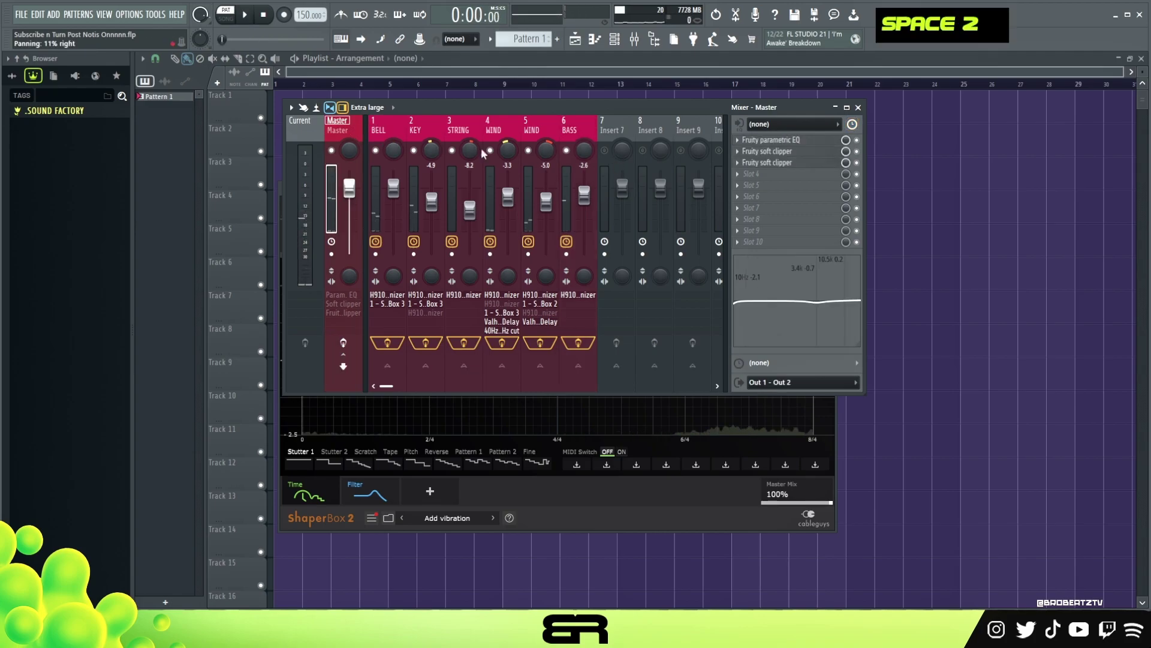
{"action": "left_click", "coordinate": [802, 144]}
{"action": "double_click", "coordinate": [798, 152]}
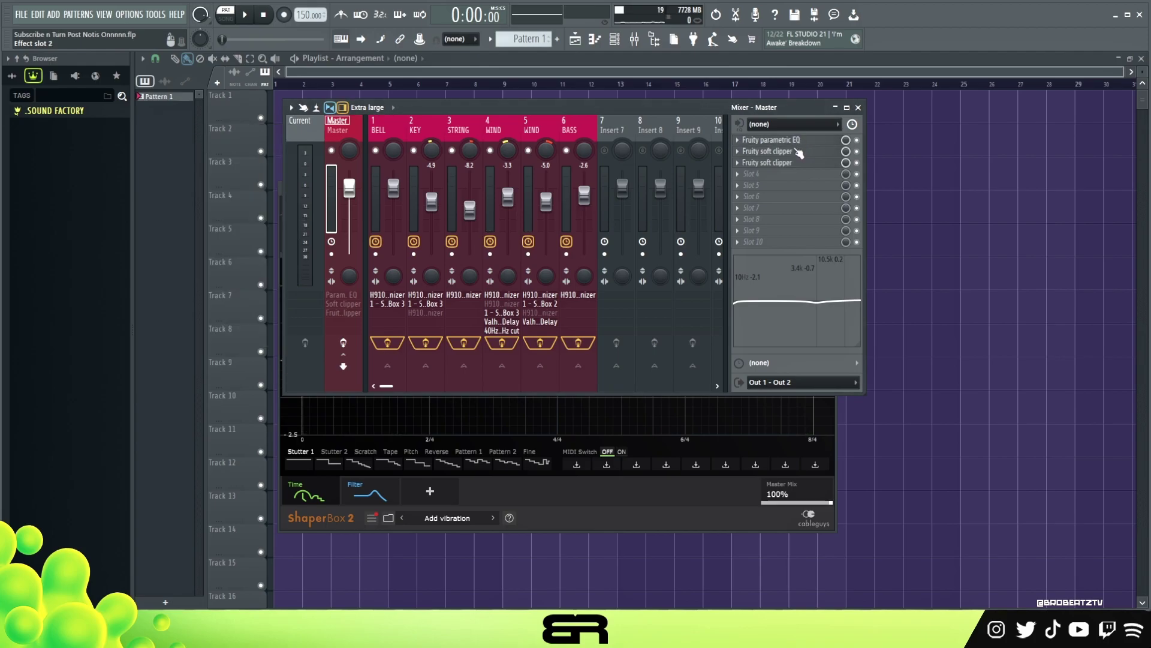
{"action": "left_click", "coordinate": [796, 153]}
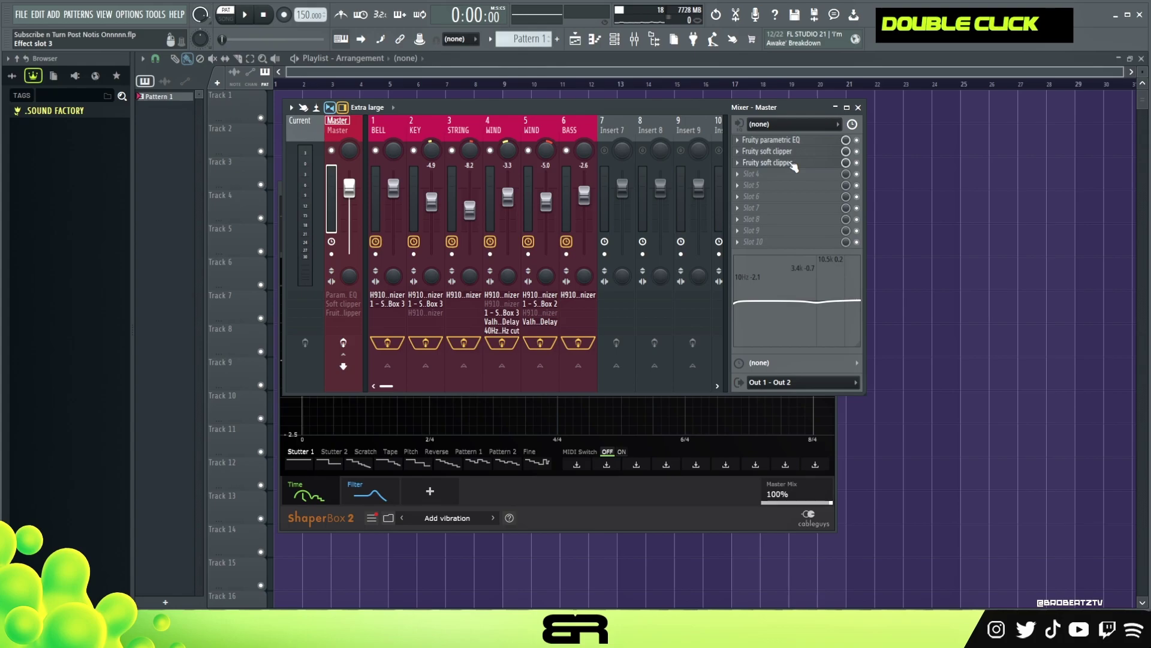
{"action": "left_click", "coordinate": [771, 162]}
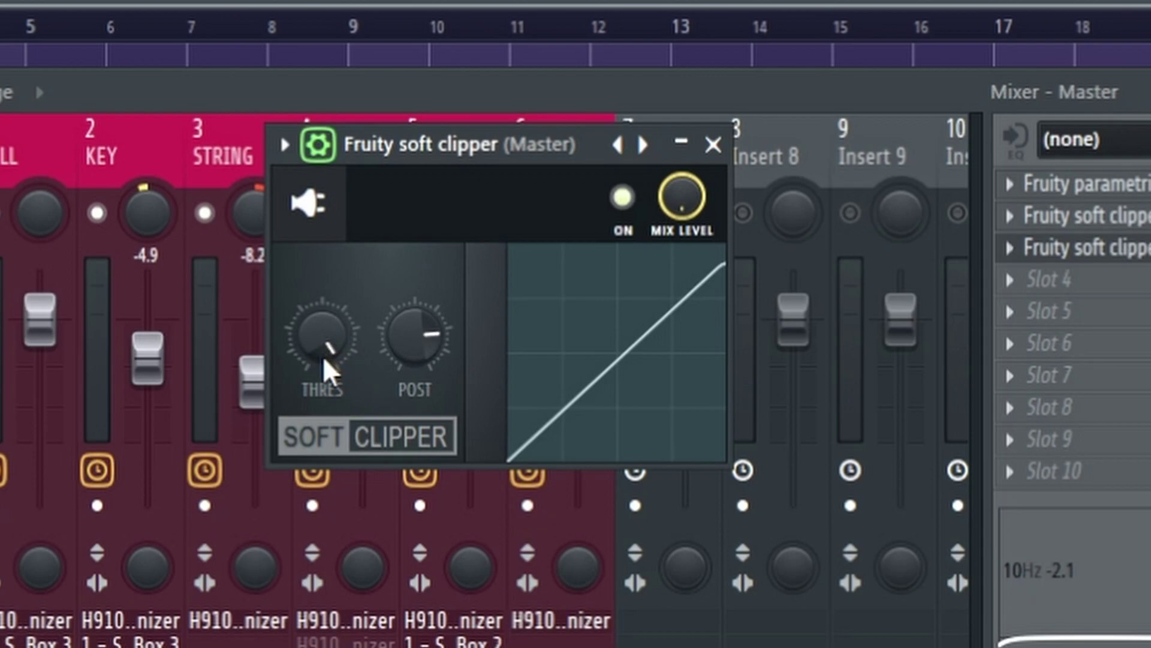
{"action": "mouse_move", "coordinate": [325, 349]}
{"action": "left_mouse_down"}
{"action": "mouse_move", "coordinate": [325, 389]}
{"action": "mouse_move", "coordinate": [325, 349]}
{"action": "left_mouse_up"}
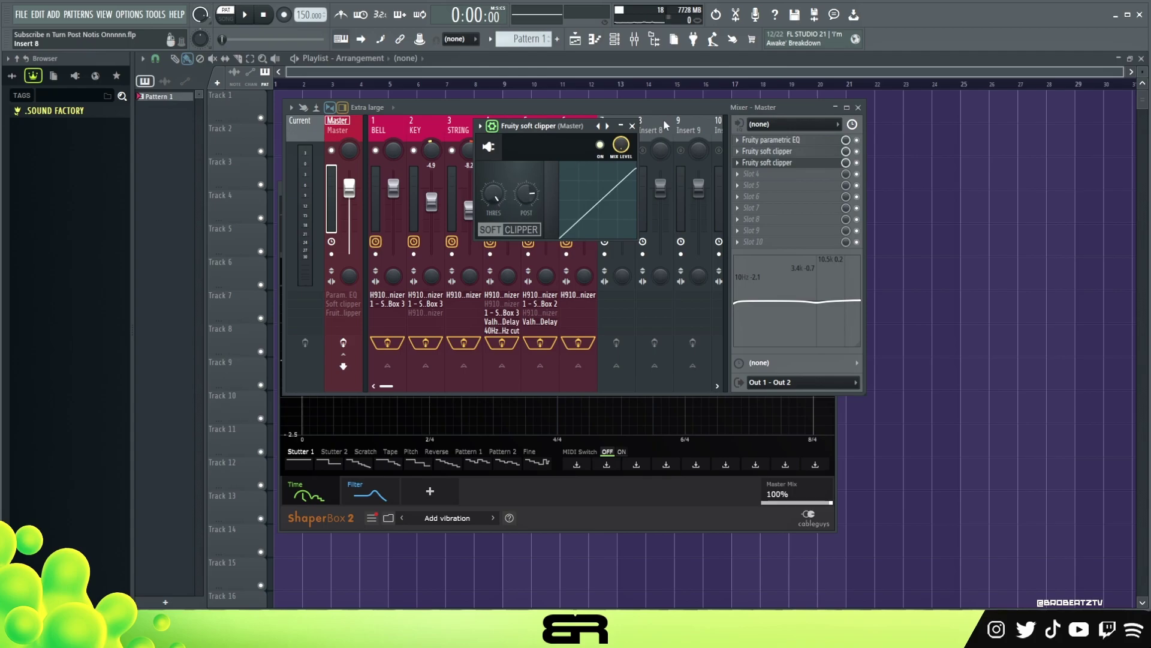
{"action": "left_click", "coordinate": [632, 126]}
{"action": "left_click", "coordinate": [859, 108]}
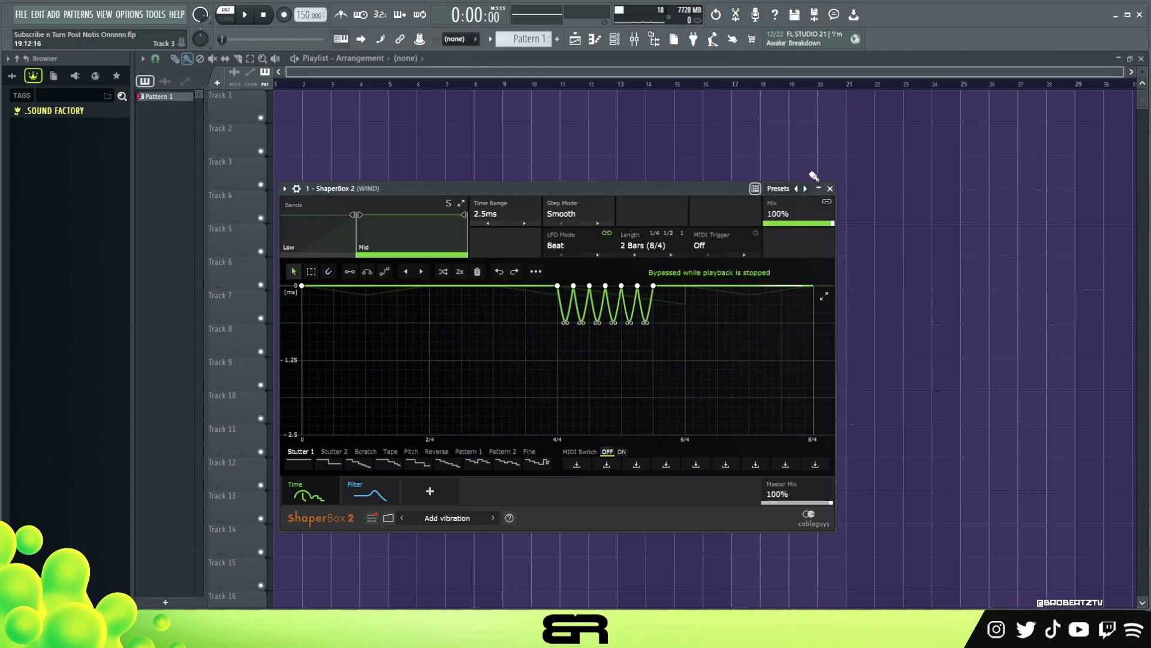
{"action": "left_click", "coordinate": [825, 190]}
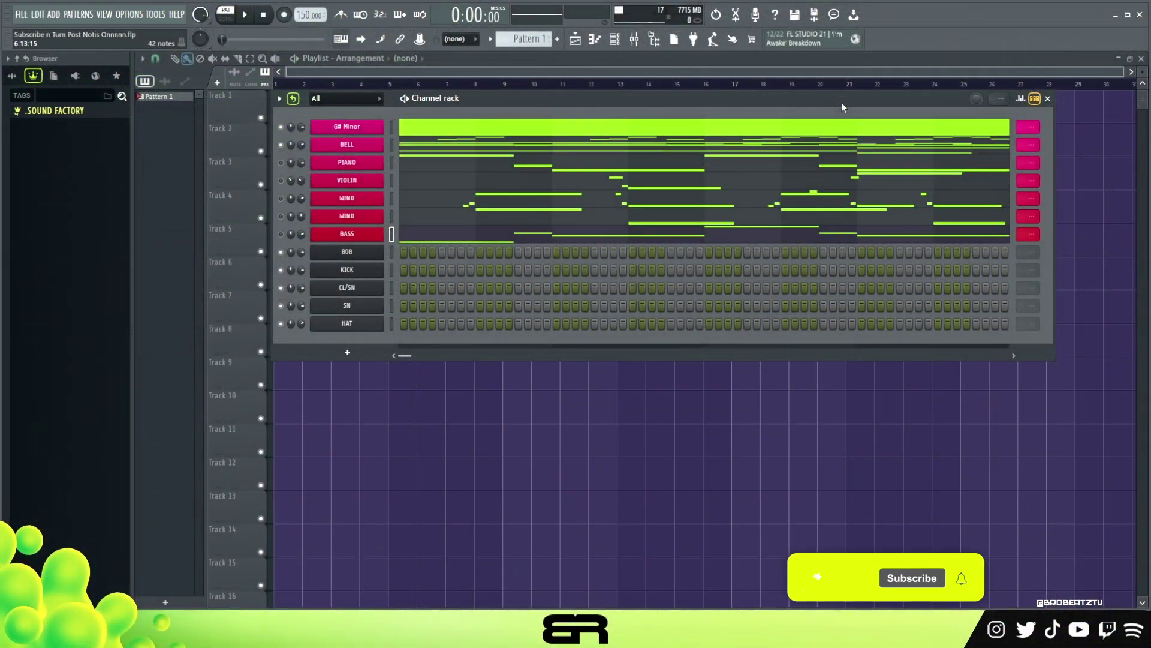
Copy the first four bars of BASS notes into the 808 piano roll and transpose them up two octaves
{"action": "double_click", "coordinate": [470, 240]}
{"action": "left_click_drag", "start_coordinate": [406, 316], "coordinate": [288, 512]}
{"action": "key", "text": "ctrl+c"}
{"action": "left_click", "coordinate": [616, 39]}
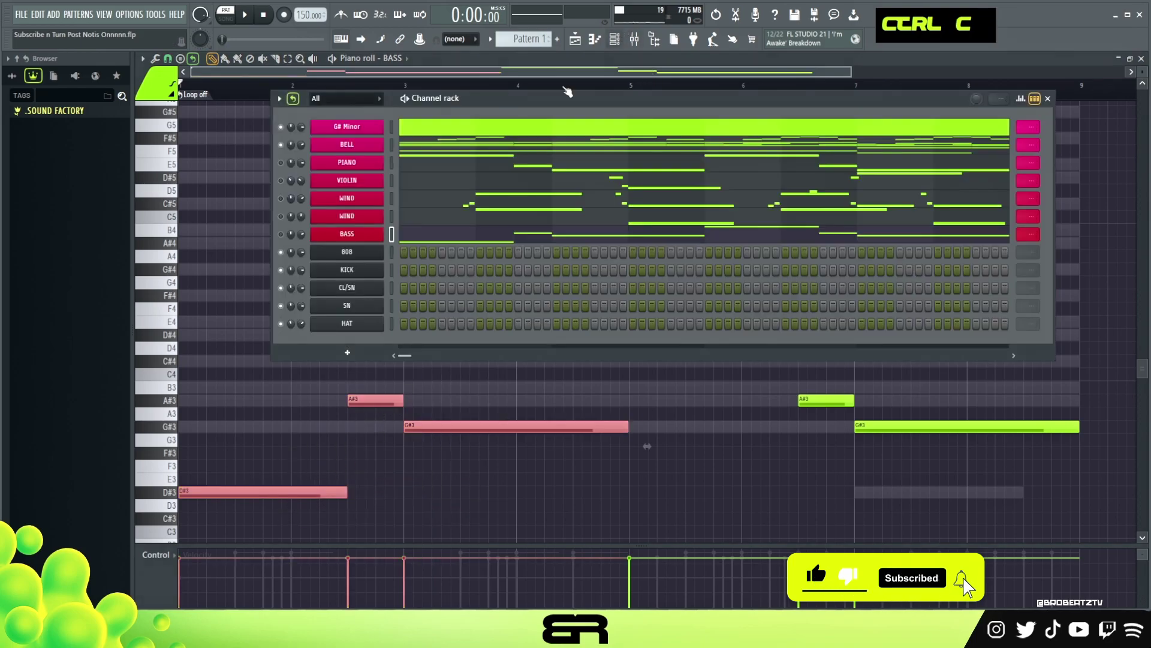
{"action": "right_click", "coordinate": [351, 254]}
{"action": "left_click", "coordinate": [411, 251]}
{"action": "key", "text": "ctrl+v"}
{"action": "key", "text": "ctrl+Up"}
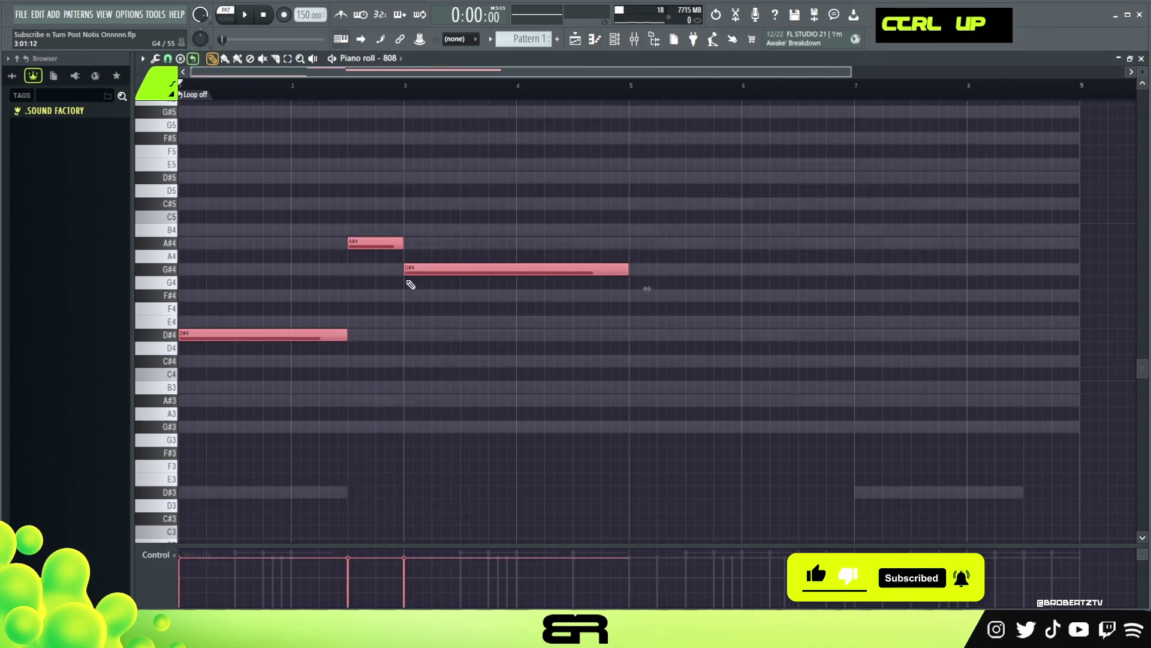
{"action": "key", "text": "ctrl+Up"}
Shorten the pasted 808 notes to 1/3 beat each and raise their velocity to maximum
{"action": "scroll", "coordinate": [375, 252], "scroll_direction": "up", "scroll_amount": 7, "text": "alt"}
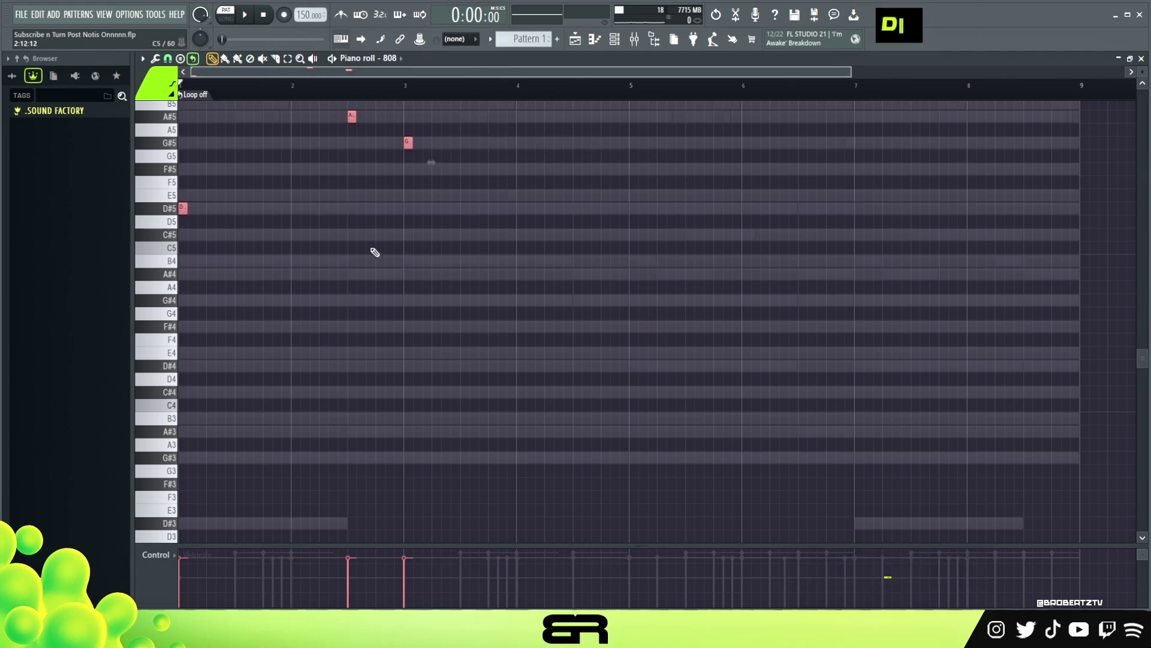
{"action": "key", "text": "ctrl+d"}
{"action": "scroll", "coordinate": [267, 236], "scroll_direction": "up", "scroll_amount": 3}
{"action": "scroll", "coordinate": [362, 87], "scroll_direction": "up", "scroll_amount": 3}
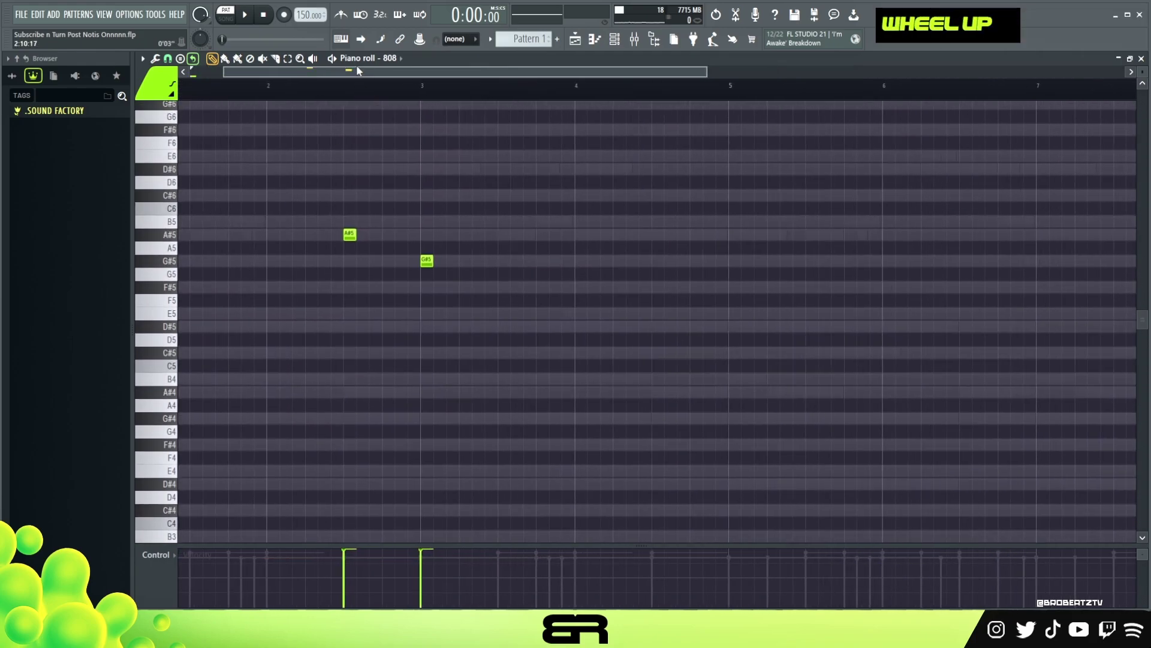
{"action": "left_click_drag", "start_coordinate": [360, 70], "coordinate": [324, 71]}
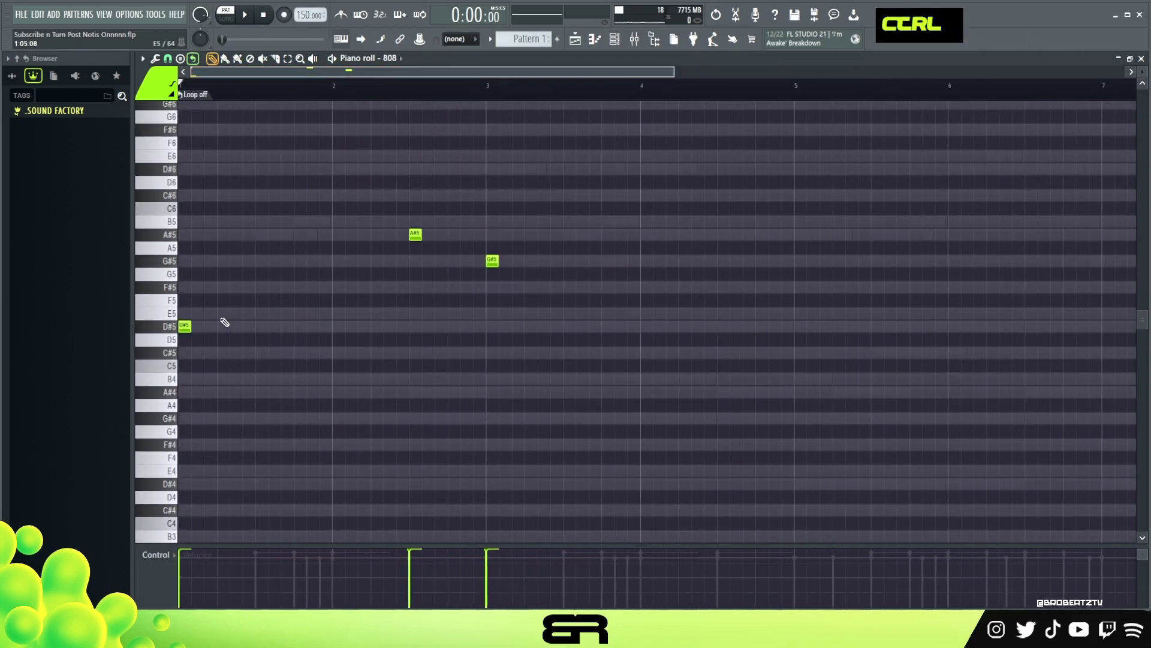
Set the snap to 1/2 beat and resize the opening D#5 note to half a beat
{"action": "left_click_drag", "start_coordinate": [220, 319], "coordinate": [295, 328], "text": "ctrl"}
{"action": "left_click", "coordinate": [168, 58]}
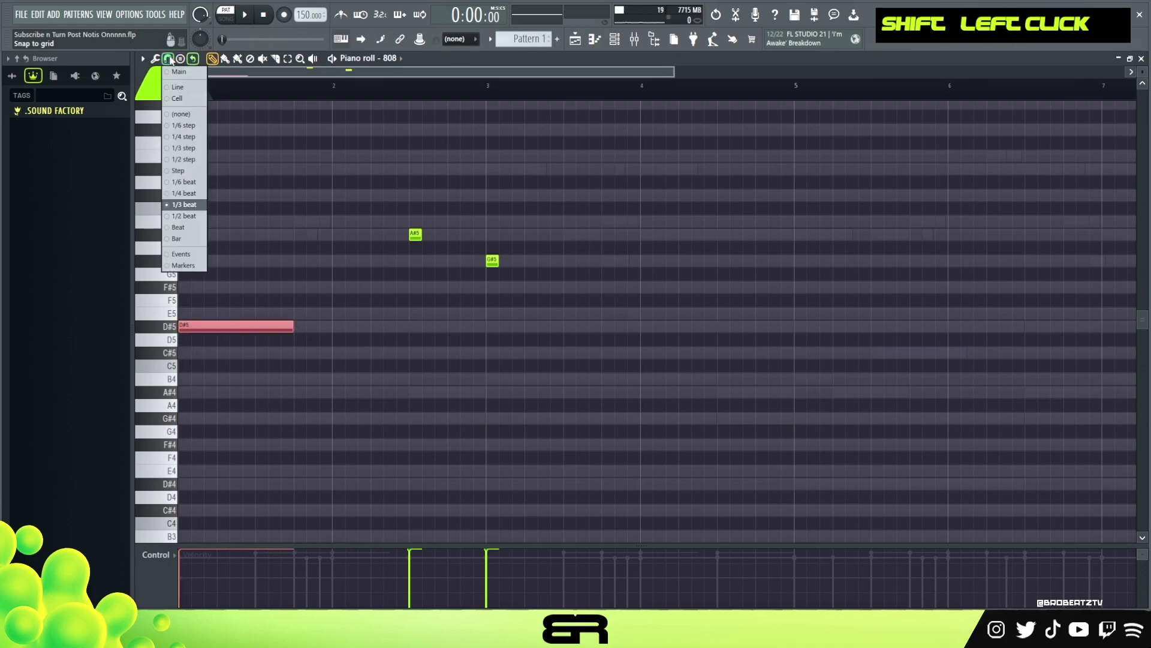
{"action": "left_click", "coordinate": [183, 228]}
{"action": "key", "text": "shift+d"}
{"action": "left_click", "coordinate": [168, 59]}
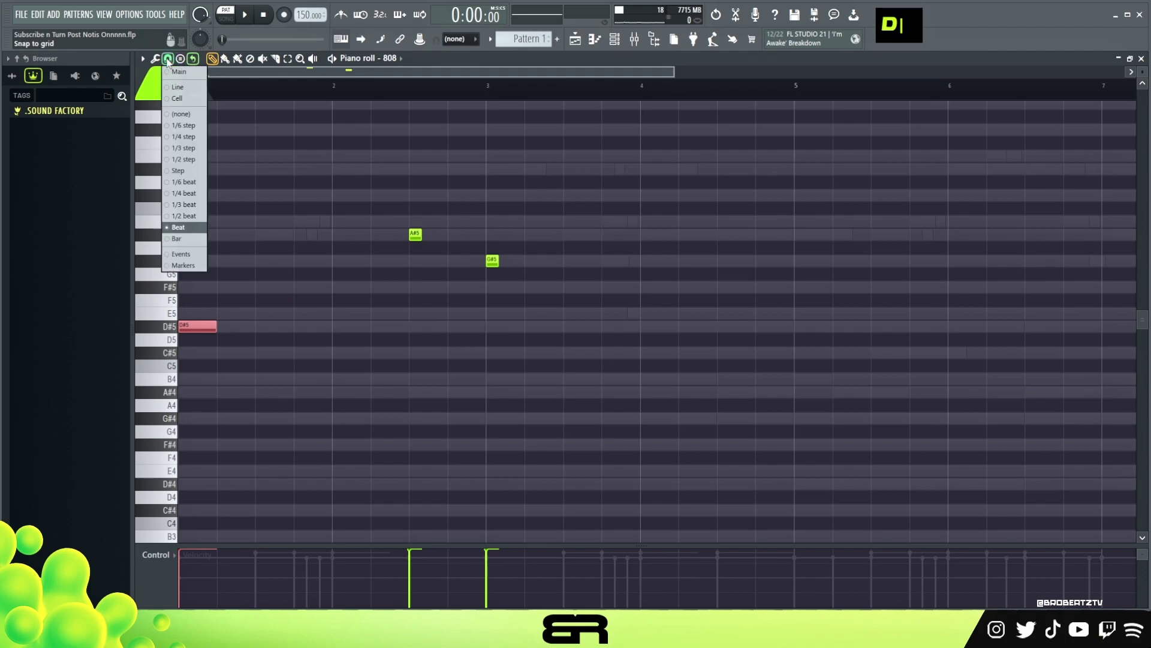
{"action": "left_click", "coordinate": [179, 216]}
{"action": "key", "text": "ctrl+d"}
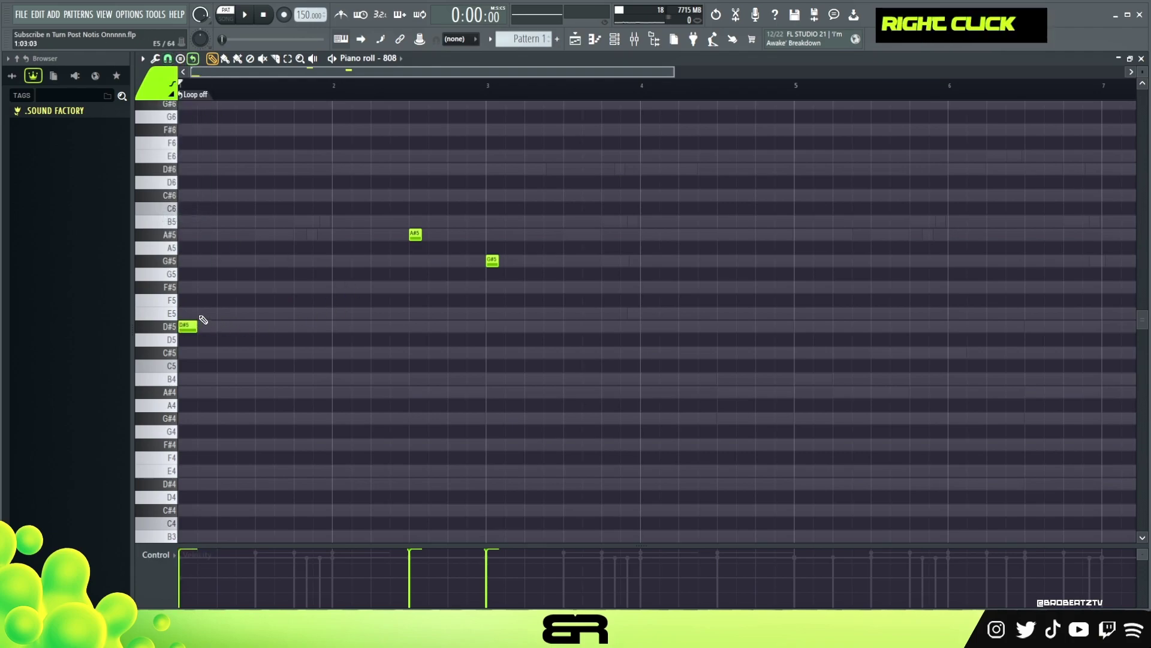
Check the pitch preset of the first H910 Harmonizer on the second WIND mixer track
{"action": "left_click", "coordinate": [191, 326], "text": "ctrl"}
{"action": "key", "text": "shift+2"}
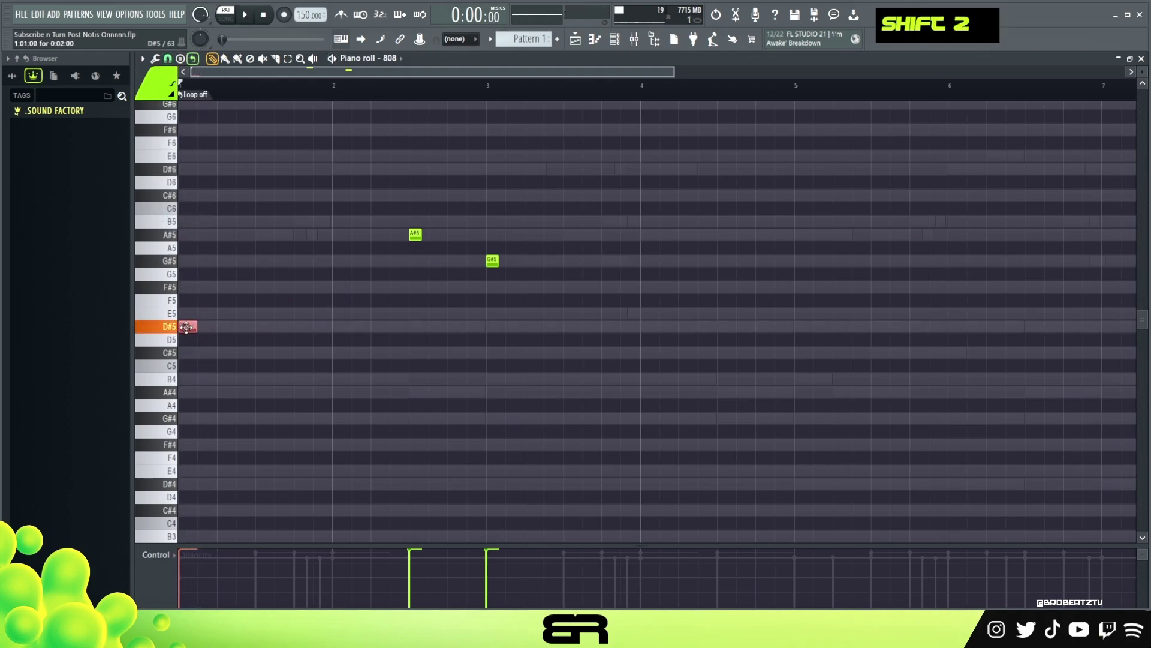
{"action": "left_click", "coordinate": [635, 39]}
{"action": "right_click", "coordinate": [265, 129]}
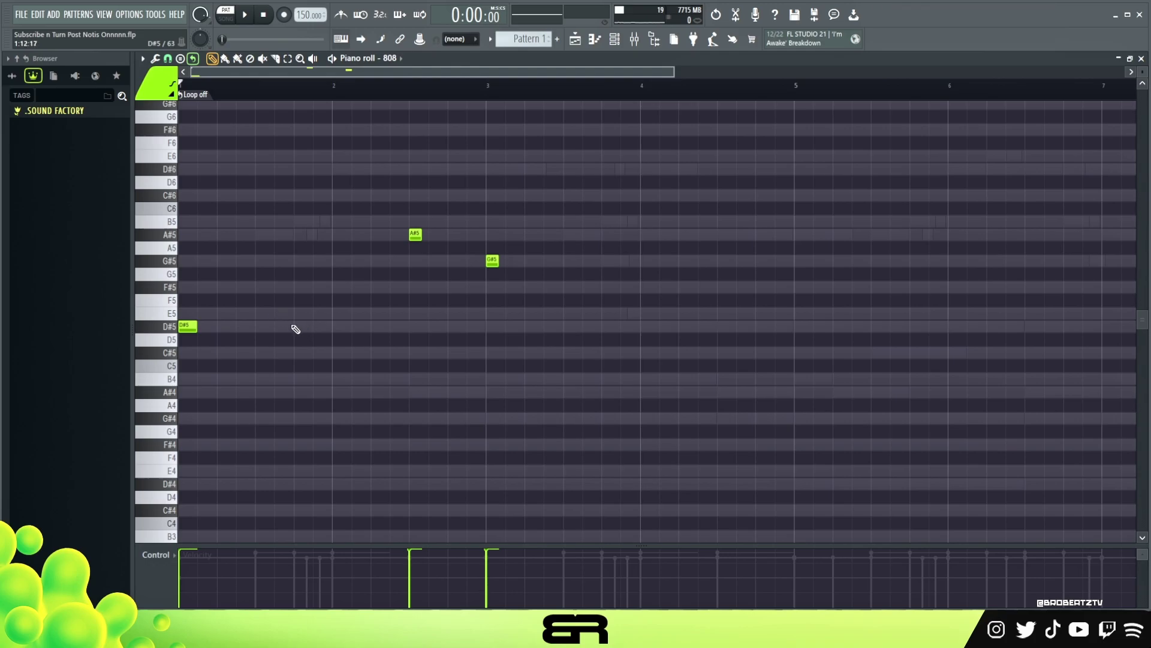
{"action": "left_click", "coordinate": [635, 41]}
{"action": "left_click", "coordinate": [767, 142]}
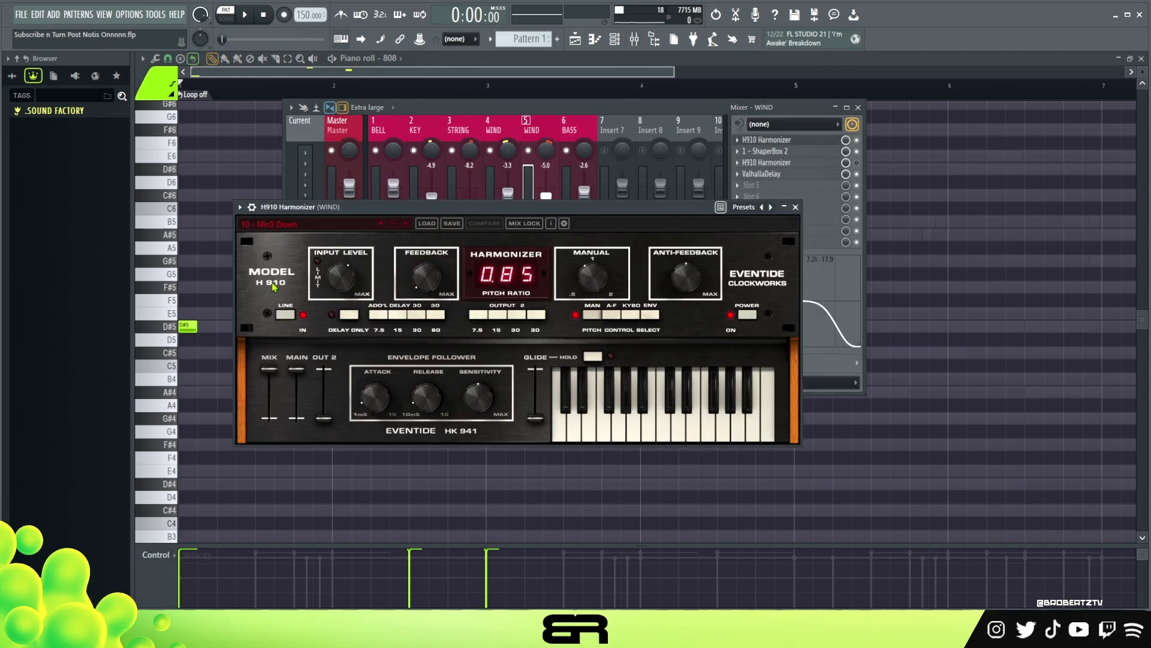
Try the opening 808 note three semitones lower and return it to D#5
{"action": "left_click", "coordinate": [165, 327], "text": "ctrl"}
{"action": "key", "text": "shift+Down"}
{"action": "key", "text": "shift+Down"}
{"action": "key", "text": "shift+Down"}
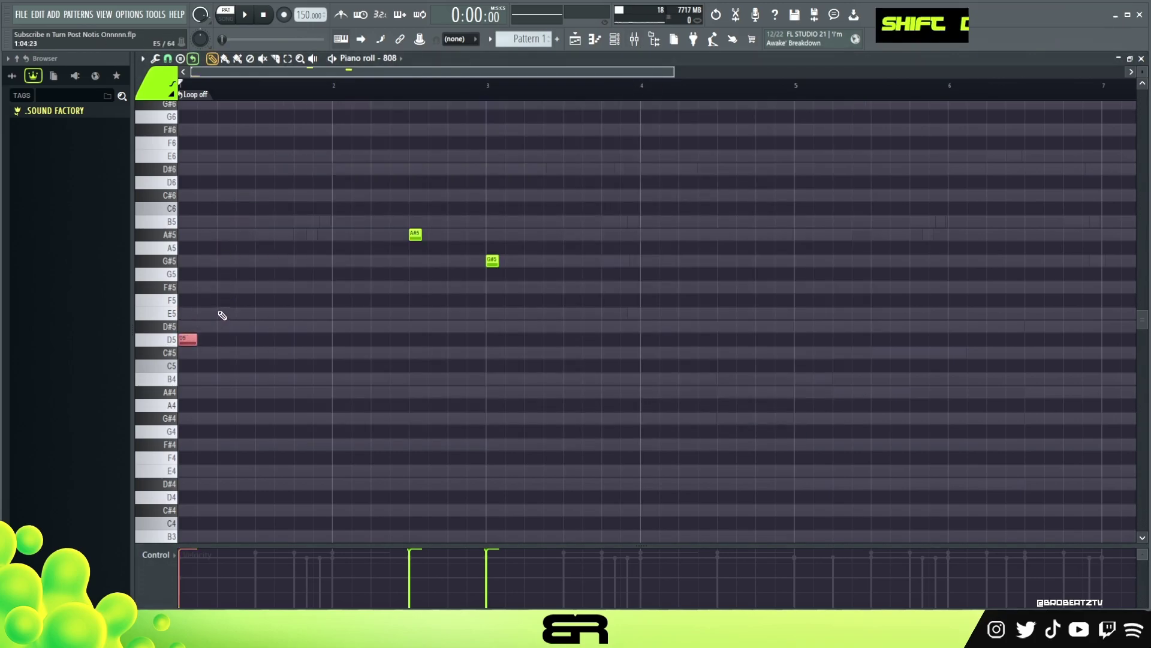
{"action": "key", "text": "shift+Up"}
{"action": "key", "text": "shift+Up"}
{"action": "key", "text": "shift+Up"}
{"action": "right_click", "coordinate": [239, 335]}
Add half-beat D#5 notes at the end of bar 1 and half a beat into bar 2, checking them with playback
{"action": "left_click", "coordinate": [190, 327], "text": "ctrl"}
{"action": "key", "text": "shift+space"}
{"action": "left_click_drag", "start_coordinate": [192, 328], "coordinate": [319, 330]}
{"action": "key", "text": "shift+space"}
{"action": "key", "text": "shift+space"}
{"action": "key", "text": "space"}
{"action": "key", "text": "space"}
{"action": "left_click", "coordinate": [358, 327]}
{"action": "key", "text": "space"}
Lower the velocity of the first D#5 in bar 2 and place another D#5 directly after it
{"action": "left_click", "coordinate": [365, 568]}
{"action": "left_click_drag", "start_coordinate": [397, 329], "coordinate": [380, 329]}
{"action": "left_click", "coordinate": [380, 328], "text": "ctrl"}
{"action": "scroll", "coordinate": [384, 330], "scroll_direction": "up", "scroll_amount": 10}
{"action": "key", "text": "space"}
{"action": "right_click", "coordinate": [454, 369]}
Raise the opening 808 note one octave to D#6 and play the pattern from the start
{"action": "left_click", "coordinate": [190, 328], "text": "ctrl"}
{"action": "key", "text": "ctrl+space"}
{"action": "key", "text": "ctrl+Up"}
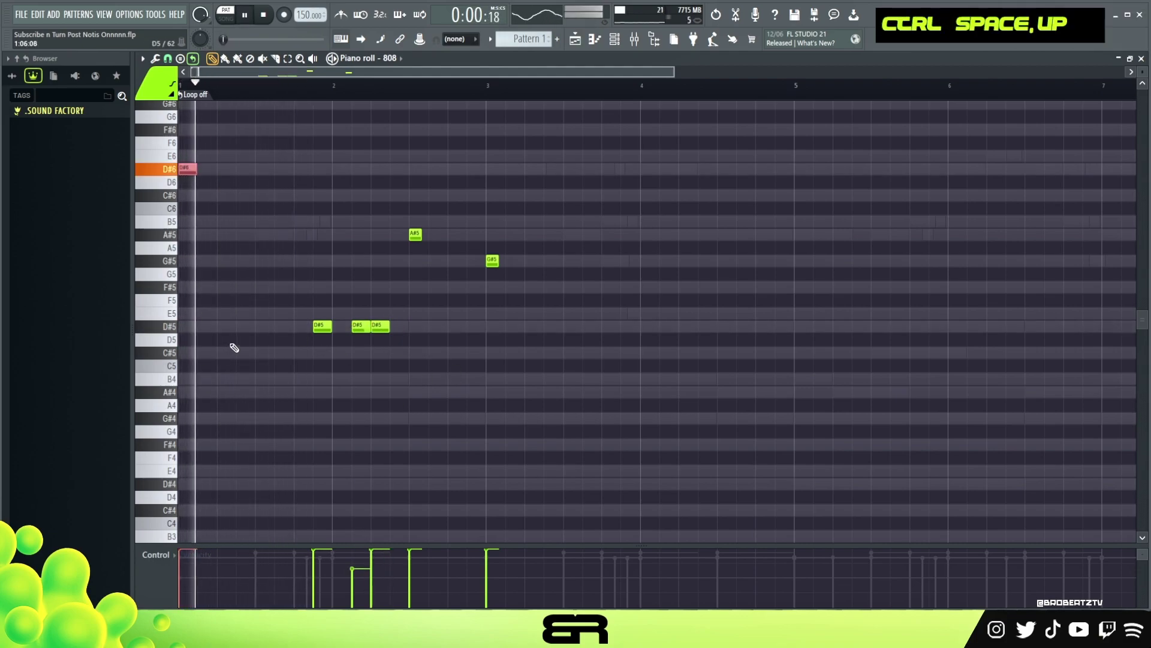
{"action": "key", "text": "space"}
{"action": "key", "text": "space"}
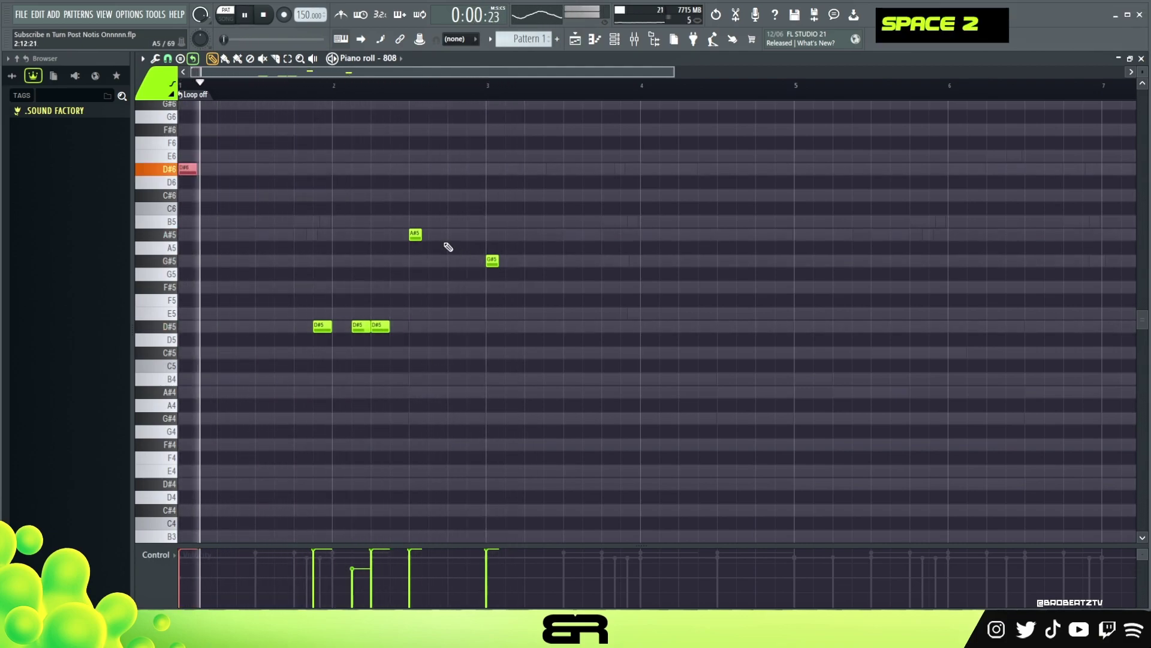
Move the A#5 note in bar 2 half a beat later
{"action": "left_click_drag", "start_coordinate": [415, 234], "coordinate": [435, 235]}
{"action": "right_click", "coordinate": [481, 316]}
{"action": "left_click", "coordinate": [490, 262], "text": "ctrl"}
{"action": "key", "text": "space"}
Copy the pair of D#5 notes from bar 2 to G#5 near the end of bar 3, and slightly lower the softer notes' velocities
{"action": "left_click_drag", "start_coordinate": [413, 308], "coordinate": [606, 257]}
{"action": "key", "text": "space"}
{"action": "key", "text": "space"}
{"action": "key", "text": "space"}
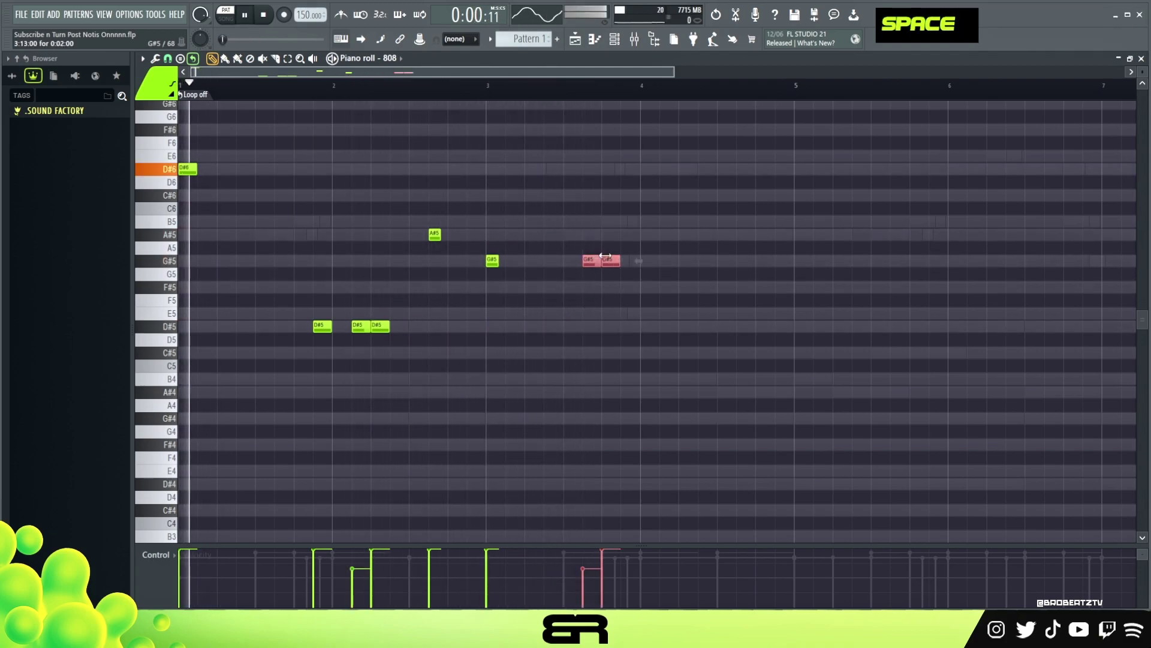
{"action": "scroll", "coordinate": [593, 261], "scroll_direction": "down", "scroll_amount": 2}
{"action": "scroll", "coordinate": [361, 327], "scroll_direction": "down", "scroll_amount": 3}
{"action": "right_click", "coordinate": [431, 337]}
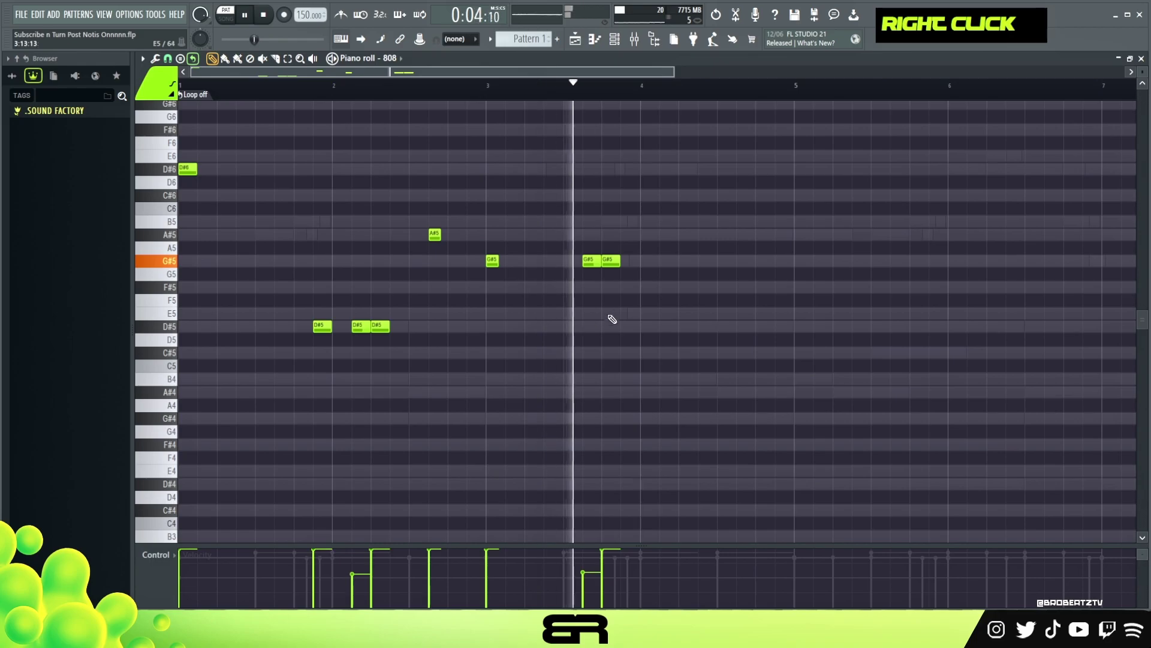
Add two half-beat G#5 notes in bar 4, on beat 2 and half a beat after beat 3
{"action": "key", "text": "space"}
{"action": "left_click", "coordinate": [683, 262]}
{"action": "key", "text": "space"}
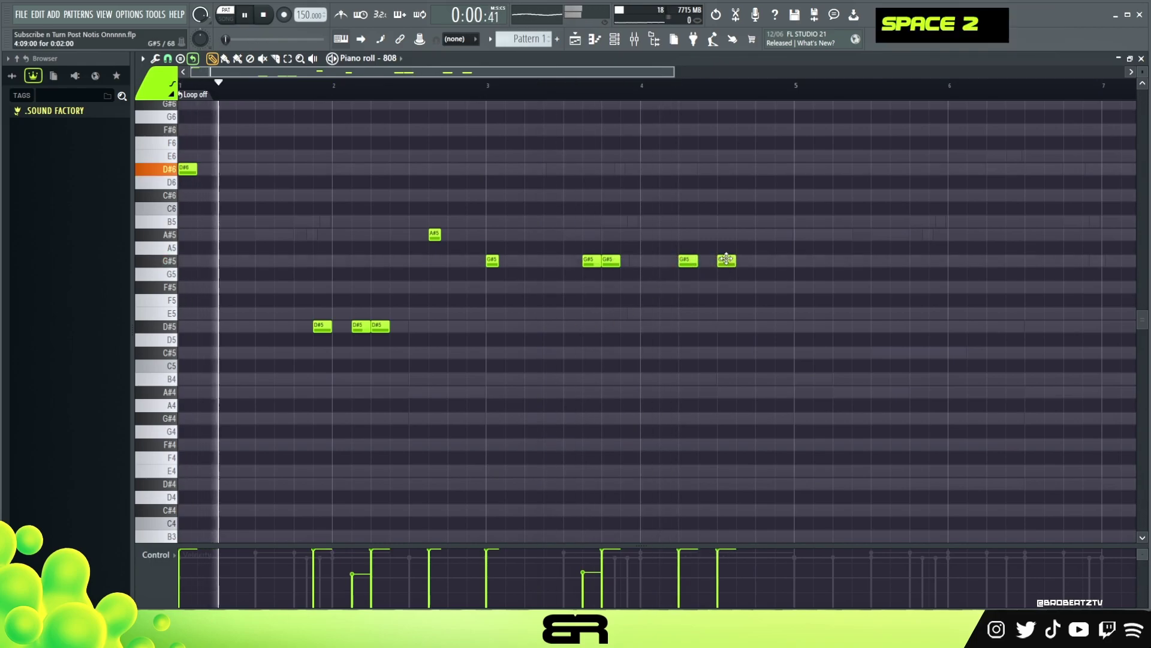
{"action": "double_click", "coordinate": [744, 261]}
Duplicate the whole four-bar 808 pattern into bars 5 to 8
{"action": "key", "text": "ctrl+a"}
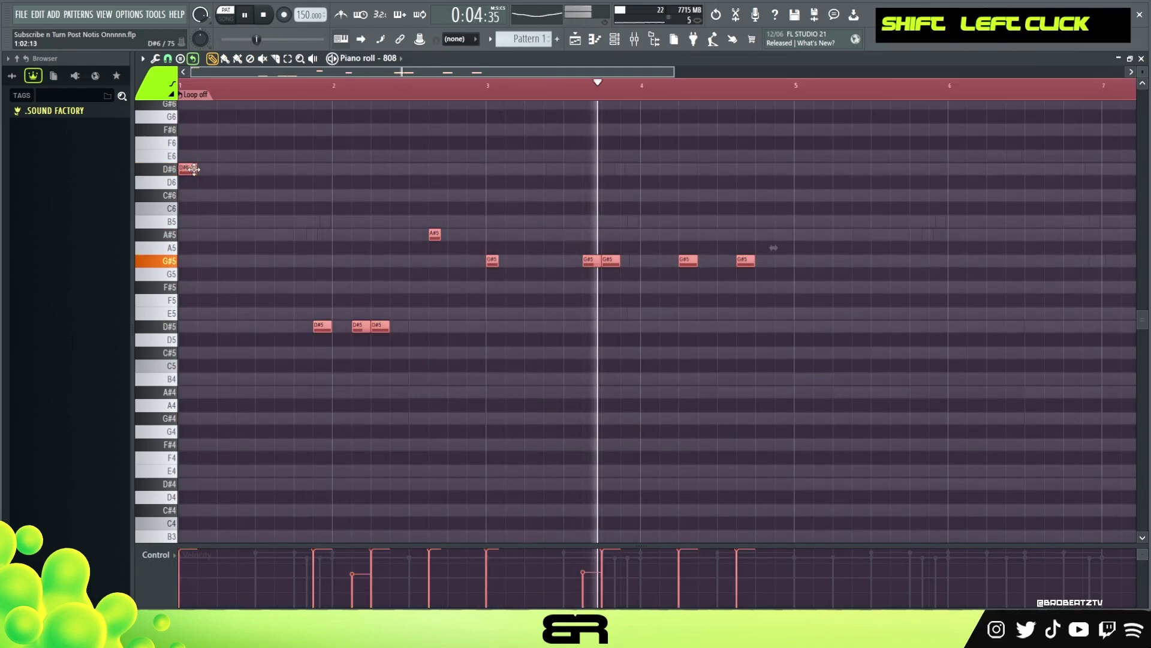
{"action": "left_click_drag", "start_coordinate": [194, 170], "coordinate": [810, 170]}
{"action": "left_click_drag", "start_coordinate": [621, 73], "coordinate": [725, 73]}
{"action": "key", "text": "space"}
Lower the D#6 note at the start of bar 5 one octave to D#5 and play from late in bar 4
{"action": "left_click_drag", "start_coordinate": [633, 146], "coordinate": [556, 210]}
{"action": "key", "text": "ctrl+Down"}
{"action": "left_click", "coordinate": [547, 94]}
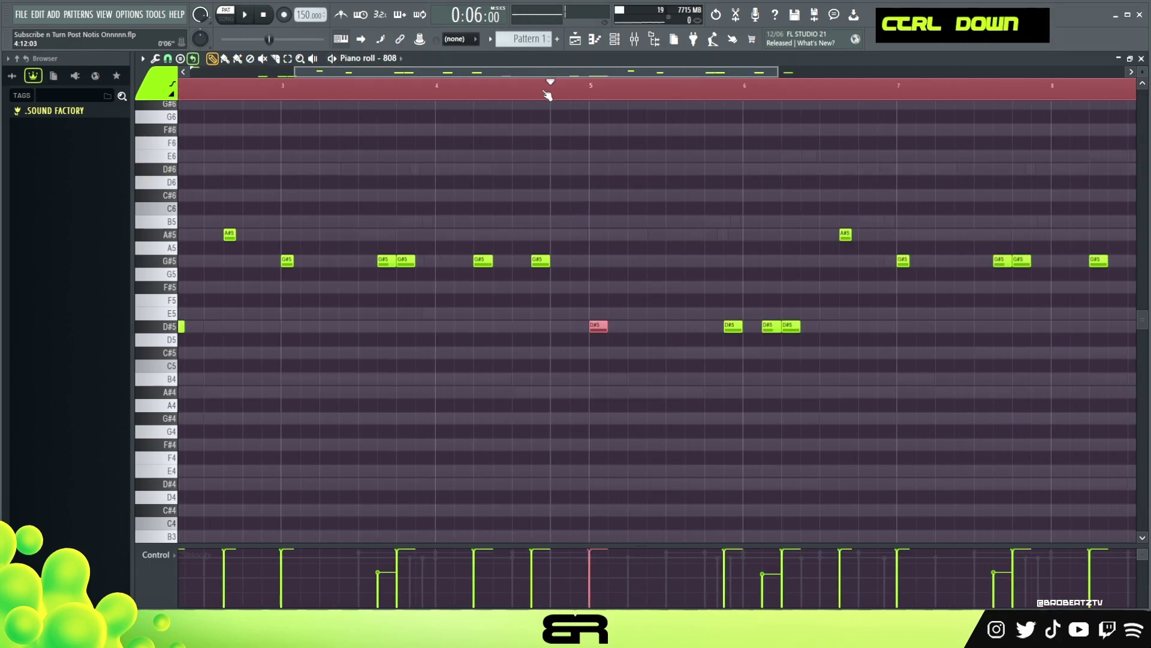
{"action": "key", "text": "space"}
{"action": "key", "text": "space"}
{"action": "key", "text": "space"}
Delete the D#5 at the end of bar 5 and add a reduced-velocity B5 in the last half beat of bar 6
{"action": "right_click", "coordinate": [733, 326]}
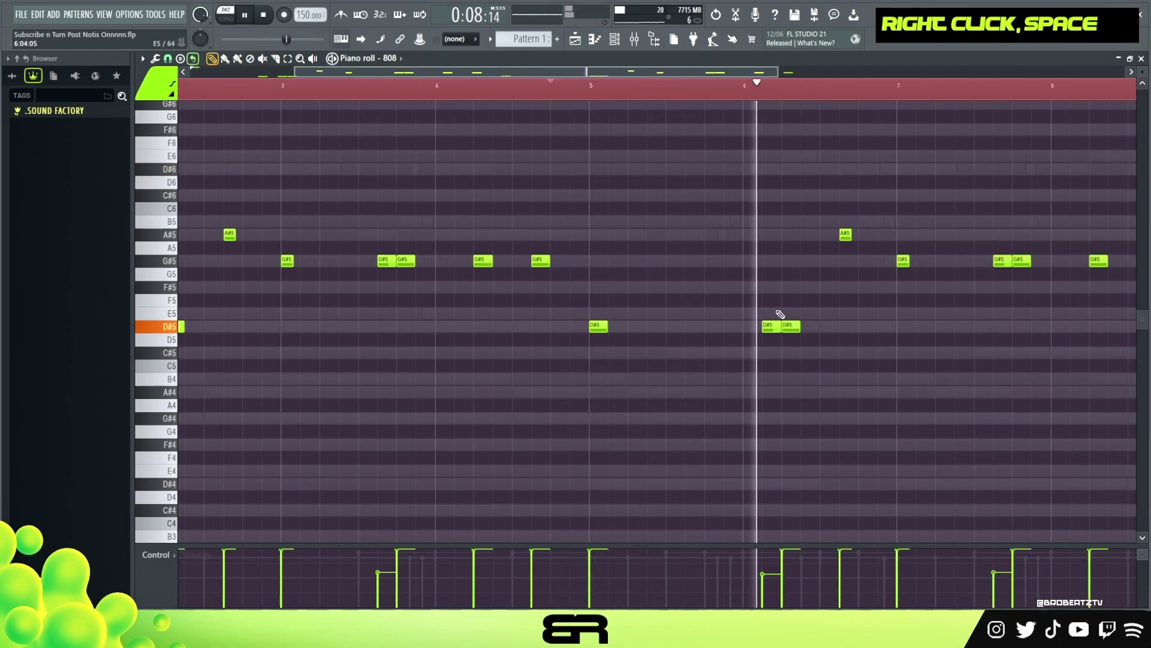
{"action": "left_click", "coordinate": [883, 222]}
{"action": "key", "text": "space"}
{"action": "key", "text": "space"}
{"action": "left_click", "coordinate": [888, 222], "text": "ctrl"}
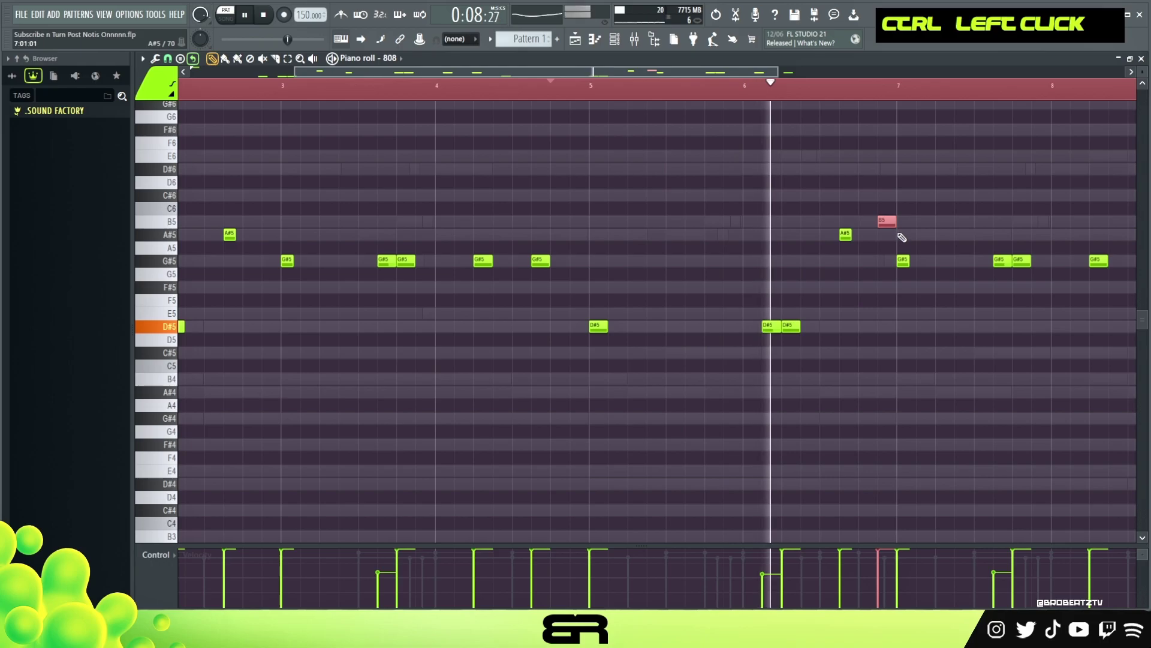
{"action": "scroll", "coordinate": [902, 237], "scroll_direction": "down", "scroll_amount": 9, "text": "alt"}
Remove the G#5 pair near the end of bar 7 and add a half-beat G#5 on beat 3 of bar 8
{"action": "right_click", "coordinate": [724, 88]}
{"action": "key", "text": "space"}
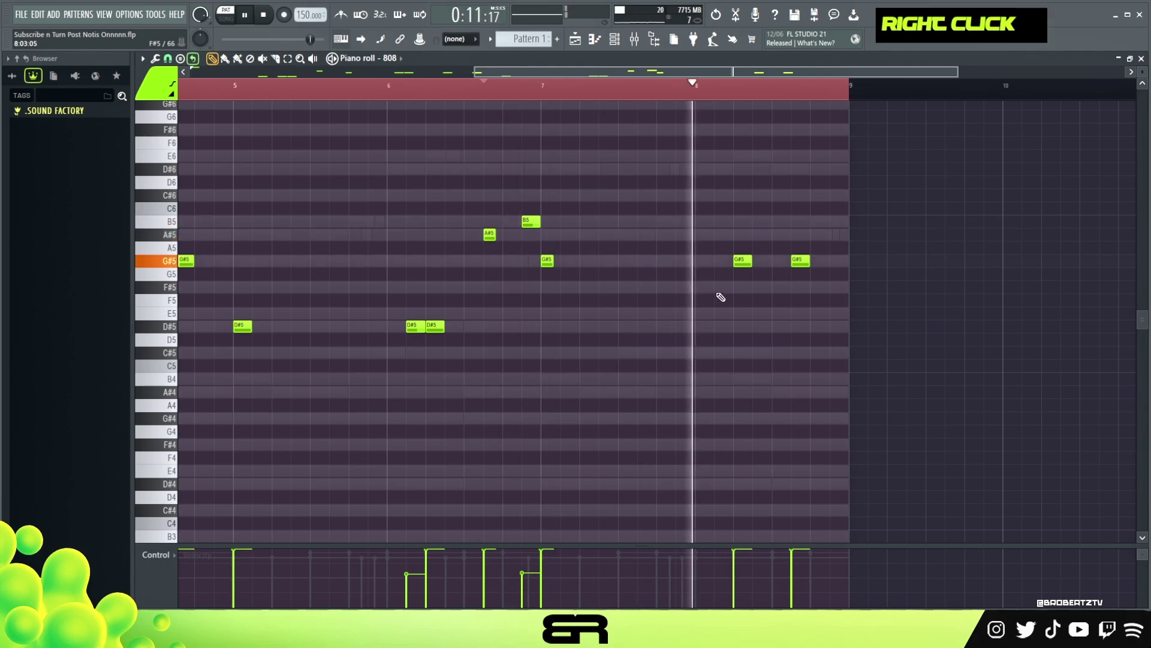
{"action": "left_click", "coordinate": [776, 261]}
{"action": "key", "text": "space"}
{"action": "key", "text": "space"}
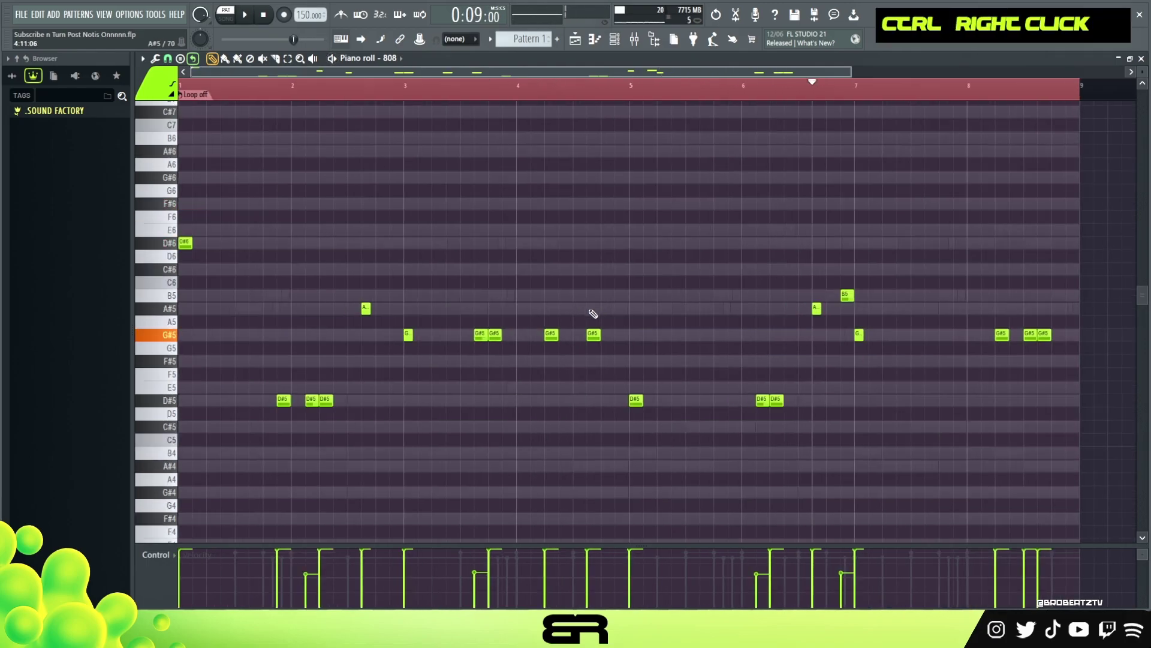
Transpose all 808 notes down three semitones and open the mixer
{"action": "key", "text": "ctrl+a"}
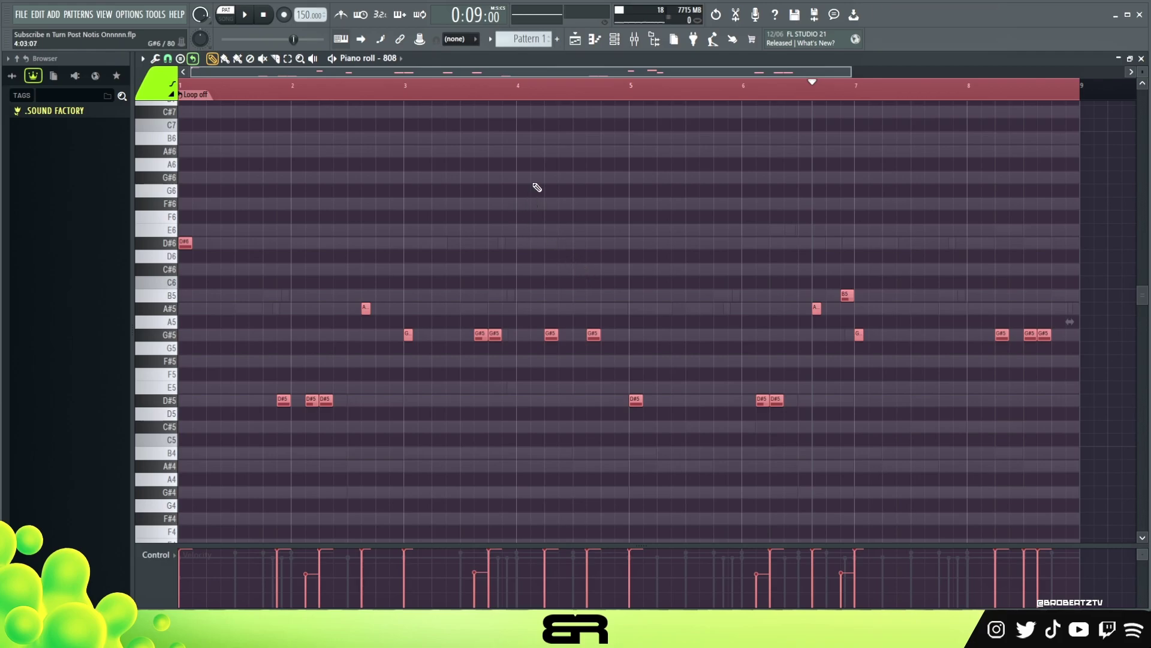
{"action": "key", "text": "shift+Down"}
{"action": "key", "text": "shift+Down"}
{"action": "key", "text": "shift+Down"}
{"action": "left_click", "coordinate": [633, 41]}
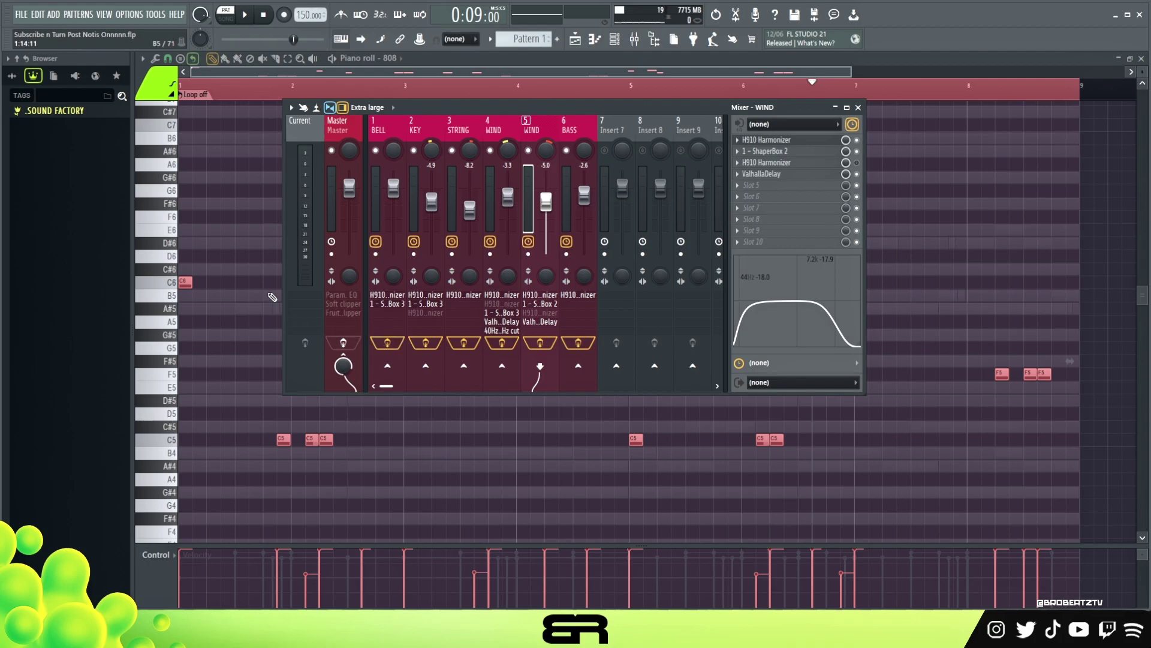
Play back the transposed 808 pattern to check its pitch against the melody
{"action": "right_click", "coordinate": [273, 297]}
{"action": "key", "text": "space"}
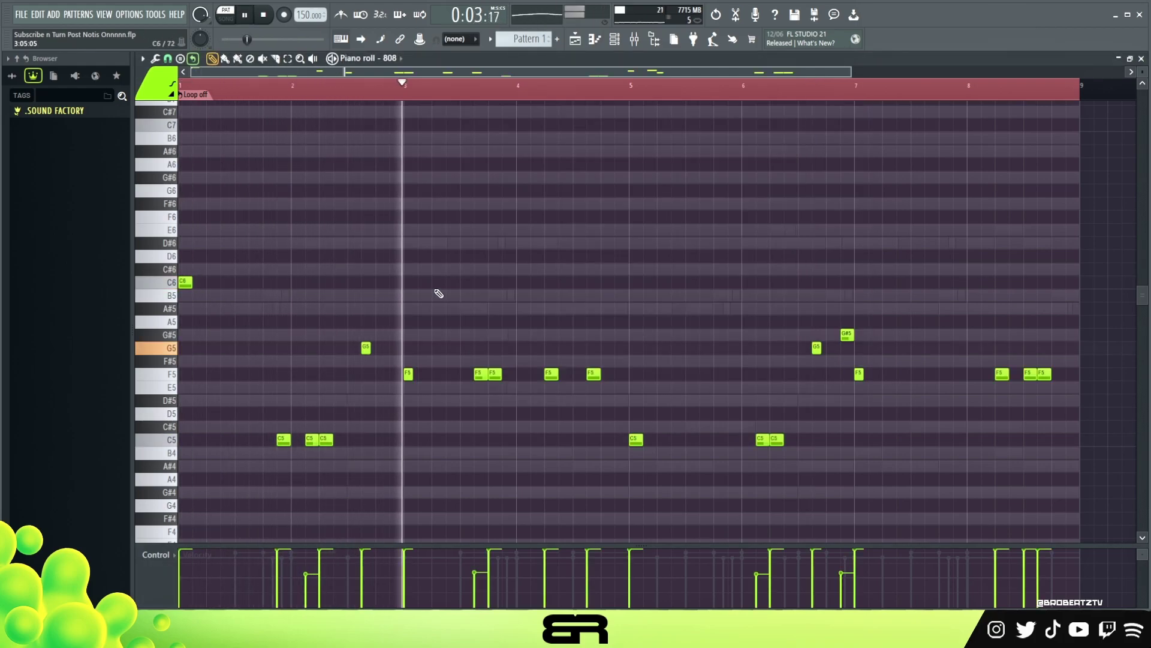
{"action": "key", "text": "space"}
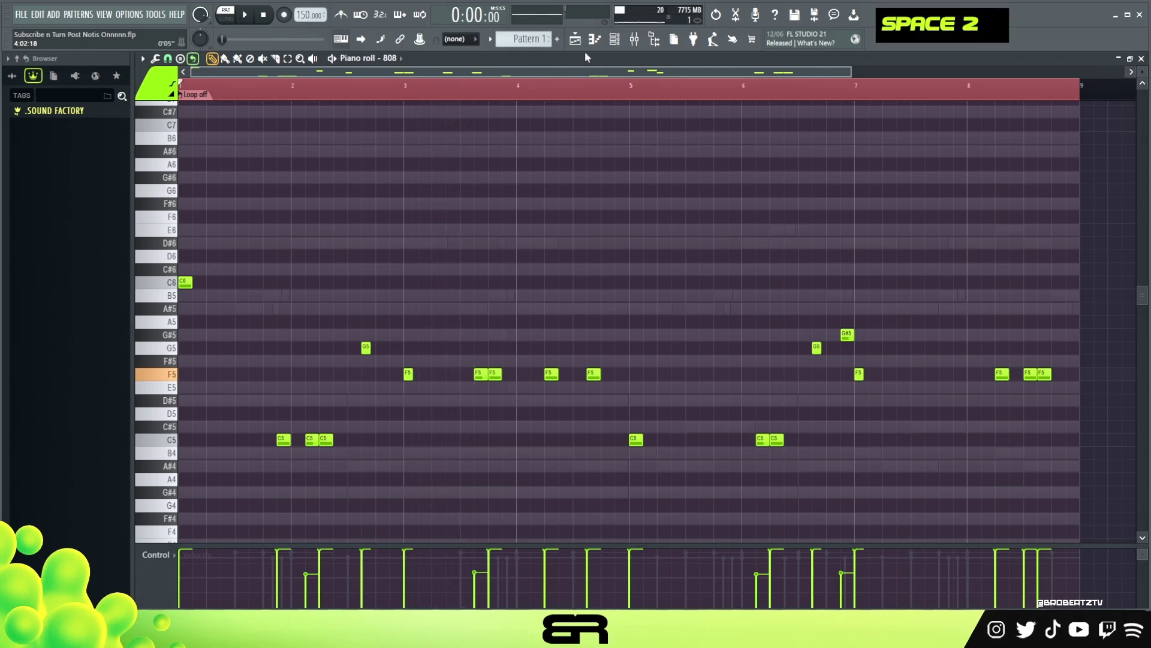
Open the KICK channel's piano roll and stack C5 and B4 half-beat notes at the start of bar 1
{"action": "left_click", "coordinate": [620, 40]}
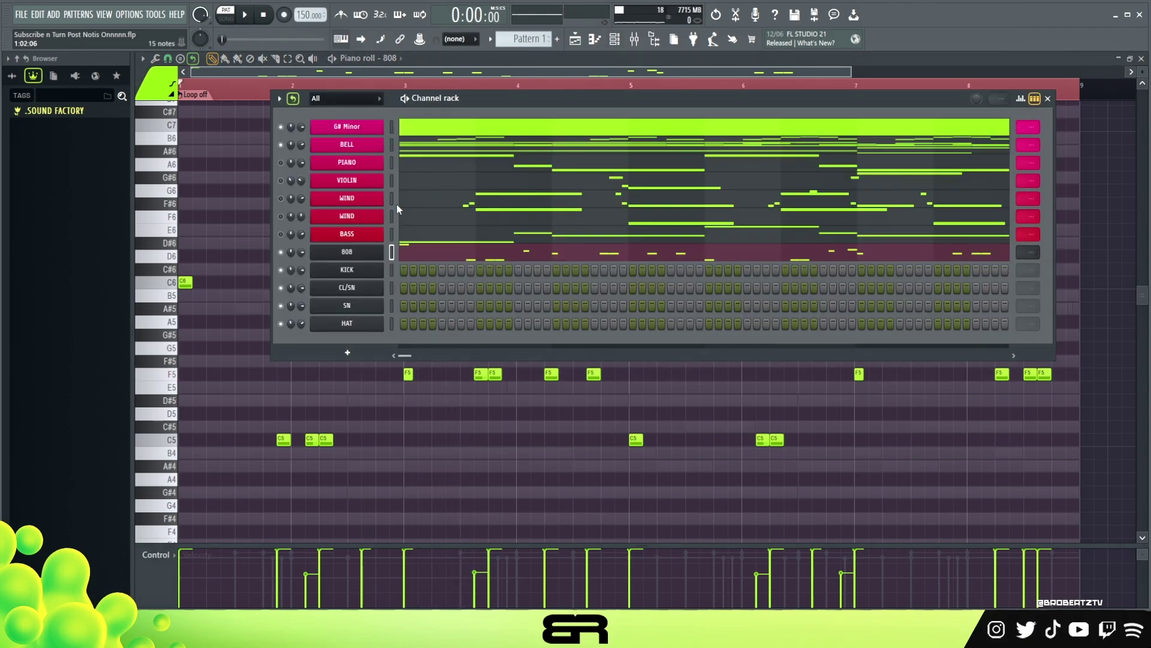
{"action": "right_click", "coordinate": [359, 271]}
{"action": "left_click", "coordinate": [423, 270]}
{"action": "scroll", "coordinate": [358, 292], "scroll_direction": "down", "scroll_amount": 1}
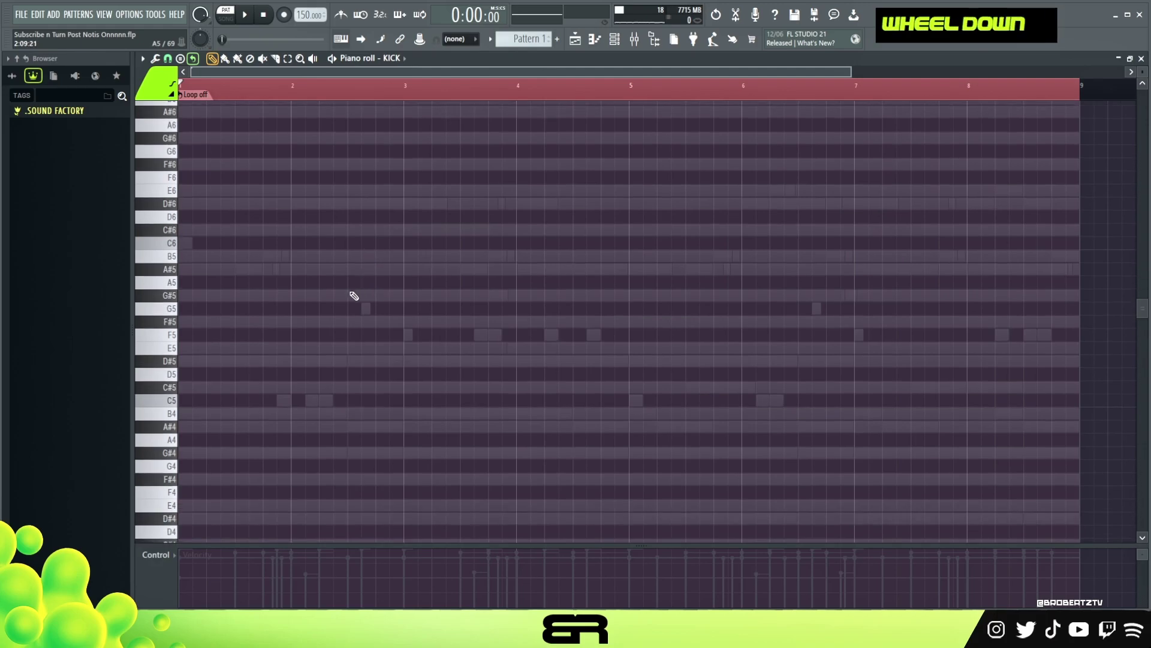
{"action": "left_click", "coordinate": [185, 401]}
{"action": "key", "text": "space"}
{"action": "key", "text": "space"}
{"action": "left_click", "coordinate": [185, 413]}
Fill bar 2 and the start of bar 3 with copied C5/B4 kick pairs, and repeat the phrase from bar 5
{"action": "mouse_move", "coordinate": [180, 392]}
{"action": "left_mouse_down", "text": "ctrl"}
{"action": "mouse_move", "coordinate": [208, 416]}
{"action": "mouse_move", "coordinate": [396, 415]}
{"action": "left_mouse_up", "text": "ctrl"}
{"action": "key", "text": "space"}
{"action": "key", "text": "space"}
{"action": "key", "text": "space"}
{"action": "mouse_move", "coordinate": [396, 415]}
{"action": "left_mouse_down", "text": "shift"}
{"action": "mouse_move", "coordinate": [410, 415]}
{"action": "mouse_move", "coordinate": [298, 387]}
{"action": "left_mouse_up", "text": "shift"}
{"action": "key", "text": "space"}
{"action": "mouse_move", "coordinate": [207, 383]}
{"action": "left_mouse_down", "text": "ctrl+shift"}
{"action": "mouse_move", "coordinate": [191, 421]}
{"action": "mouse_move", "coordinate": [641, 407]}
{"action": "left_mouse_up", "text": "ctrl+shift"}
{"action": "right_click", "coordinate": [539, 336]}
Add kick pairs at the end of bar 3 and on beats 2 and 3.5 of bar 4, and duplicate the three pairs four bars on
{"action": "key", "text": "space"}
{"action": "mouse_move", "coordinate": [426, 386]}
{"action": "left_mouse_down", "text": "ctrl"}
{"action": "mouse_move", "coordinate": [407, 421]}
{"action": "mouse_move", "coordinate": [593, 415]}
{"action": "left_mouse_up", "text": "ctrl"}
{"action": "key", "text": "space"}
{"action": "key", "text": "space"}
{"action": "mouse_move", "coordinate": [609, 423]}
{"action": "left_mouse_down", "text": "ctrl"}
{"action": "mouse_move", "coordinate": [499, 389]}
{"action": "mouse_move", "coordinate": [963, 419]}
{"action": "left_mouse_up", "text": "ctrl"}
{"action": "key", "text": "space"}
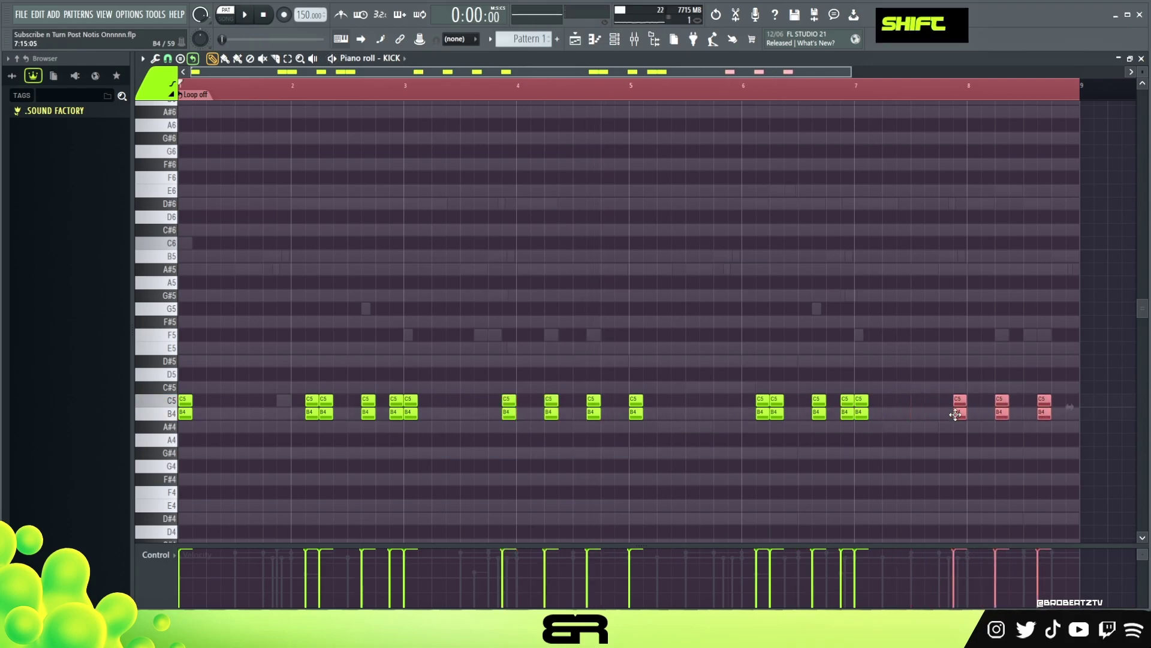
{"action": "right_click", "coordinate": [632, 286]}
{"action": "key", "text": "space"}
{"action": "key", "text": "space"}
Delete the kick pair on beat 2 of bar 6 and undo the extra deletion on the pair before it
{"action": "right_click", "coordinate": [777, 401]}
{"action": "key", "text": "space"}
{"action": "right_click", "coordinate": [777, 414]}
{"action": "right_click", "coordinate": [764, 414]}
{"action": "key", "text": "ctrl+z"}
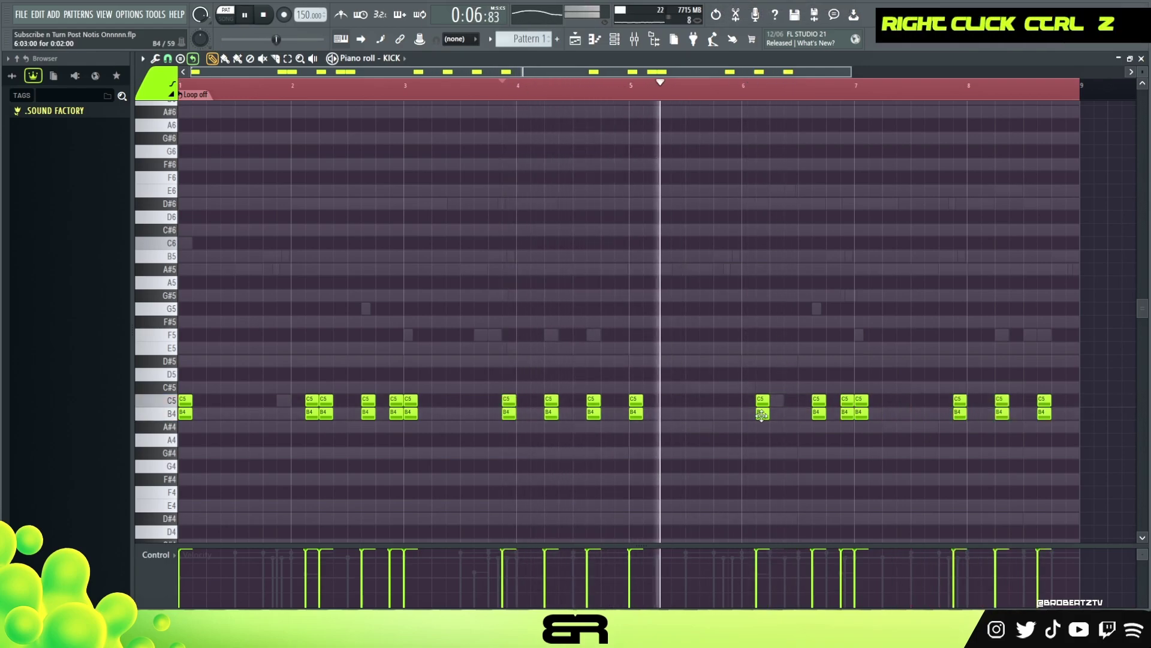
Move the two kick pairs inside bar 6 earlier, onto the last half beat of bar 5 and beat 2 of bar 6
{"action": "key", "text": "space"}
{"action": "key", "text": "space"}
{"action": "key", "text": "space"}
{"action": "key", "text": "space"}
{"action": "mouse_move", "coordinate": [831, 391]}
{"action": "left_mouse_down", "text": "ctrl"}
{"action": "mouse_move", "coordinate": [756, 421]}
{"action": "mouse_move", "coordinate": [781, 422]}
{"action": "left_mouse_up", "text": "ctrl"}
{"action": "left_click_drag", "start_coordinate": [791, 414], "coordinate": [777, 415]}
{"action": "right_click", "coordinate": [830, 440]}
{"action": "key", "text": "space"}
{"action": "key", "text": "space"}
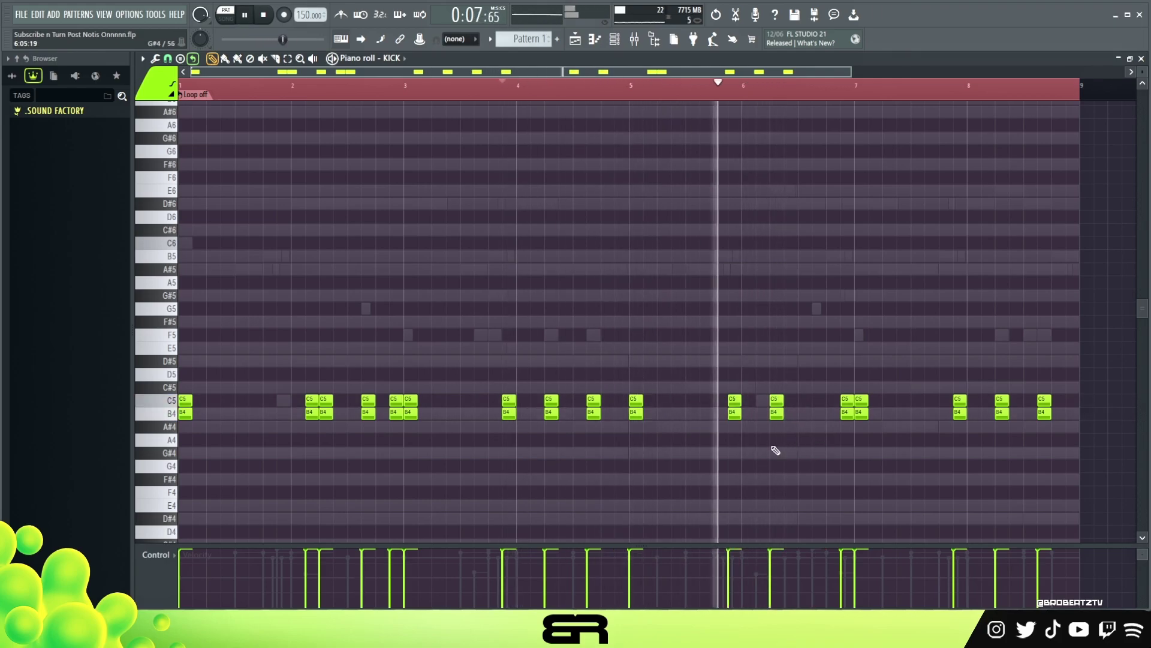
Clear the selected time range and play the kick pattern from the start
{"action": "left_click_drag", "start_coordinate": [877, 426], "coordinate": [846, 393], "text": "ctrl"}
{"action": "key", "text": "space"}
{"action": "right_click", "coordinate": [756, 297]}
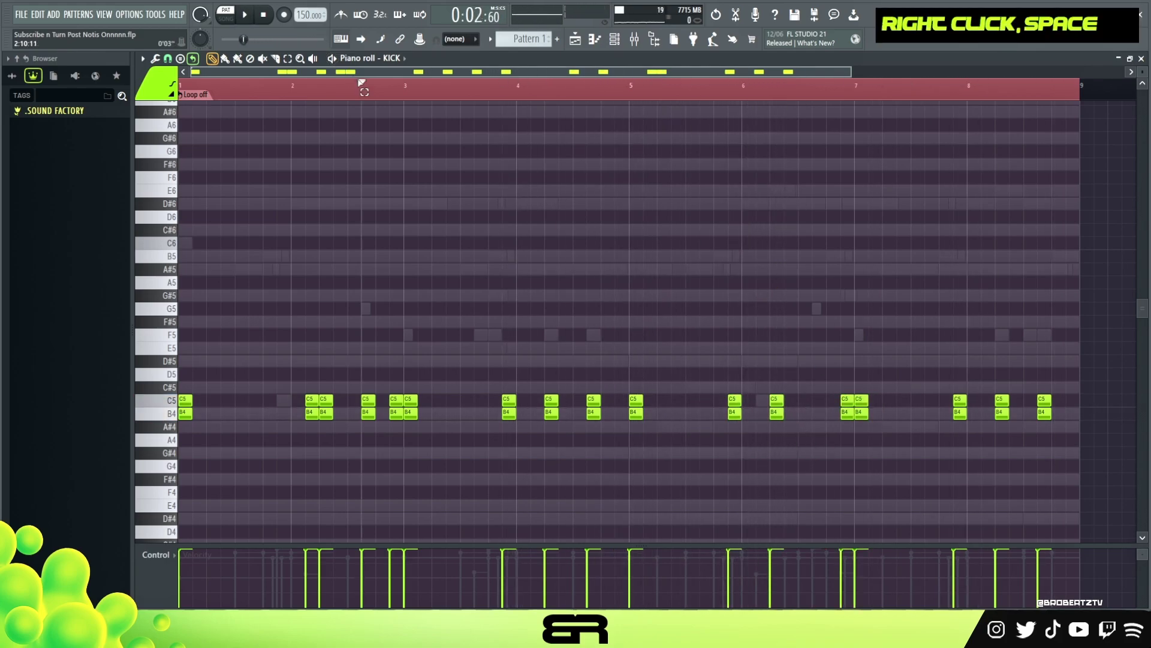
{"action": "double_click", "coordinate": [364, 92]}
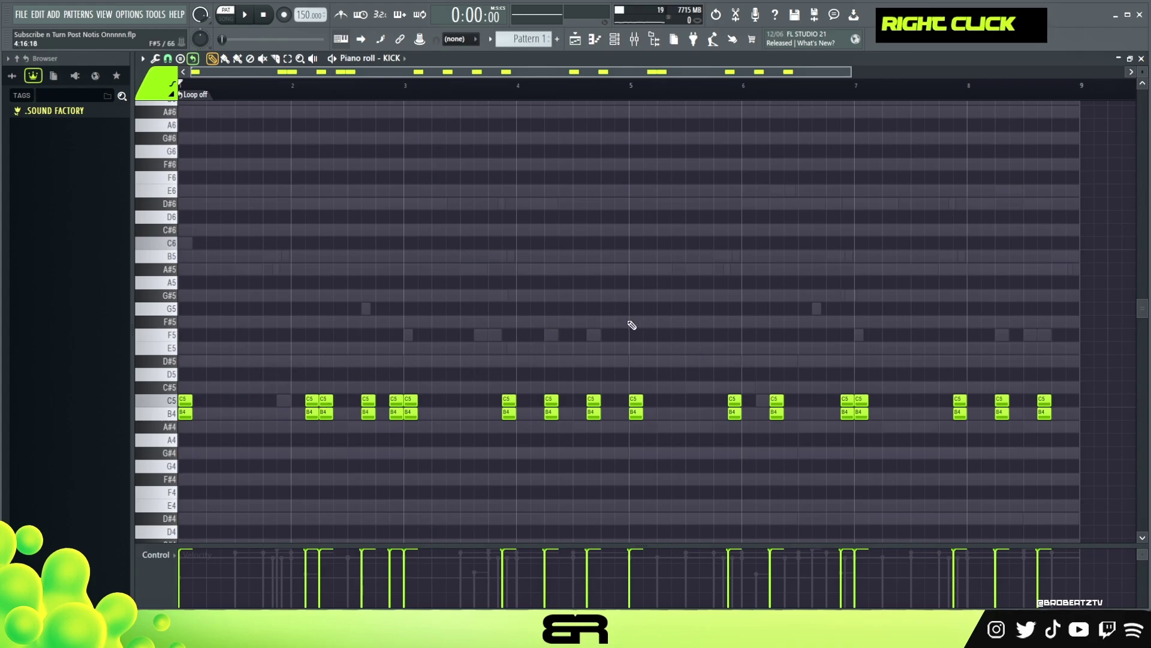
{"action": "key", "text": "space"}
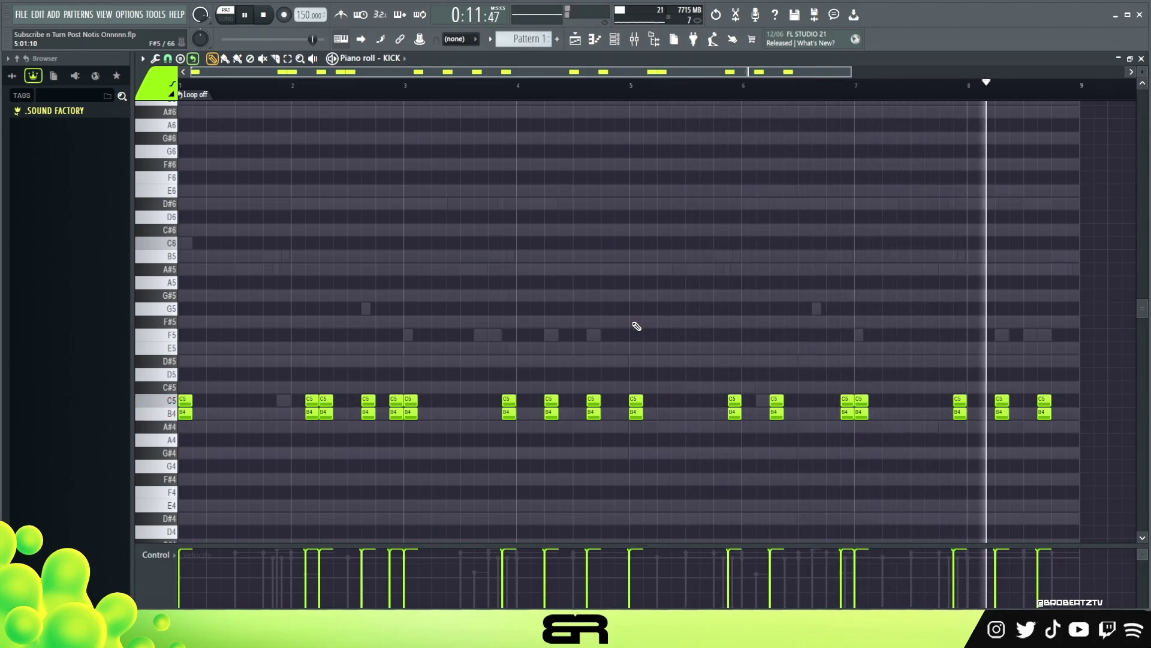
{"action": "key", "text": "space"}
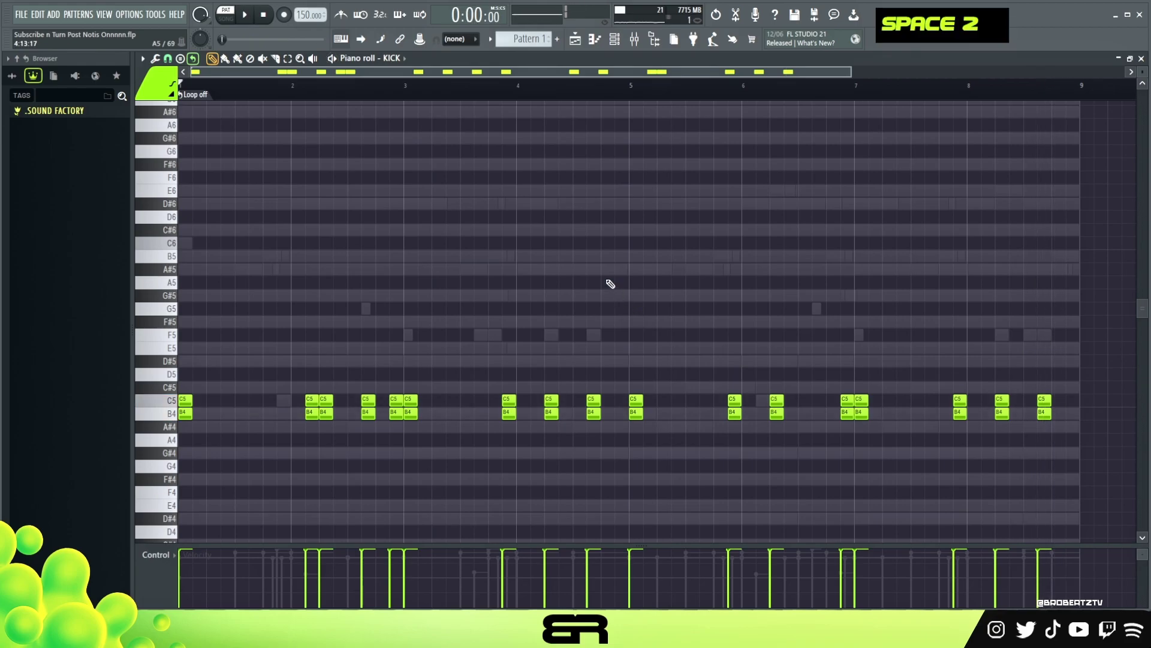
Place CL/SN hits on step 9 of each of the four bars and set the channel's loop point to the next bar
{"action": "key", "text": "F6"}
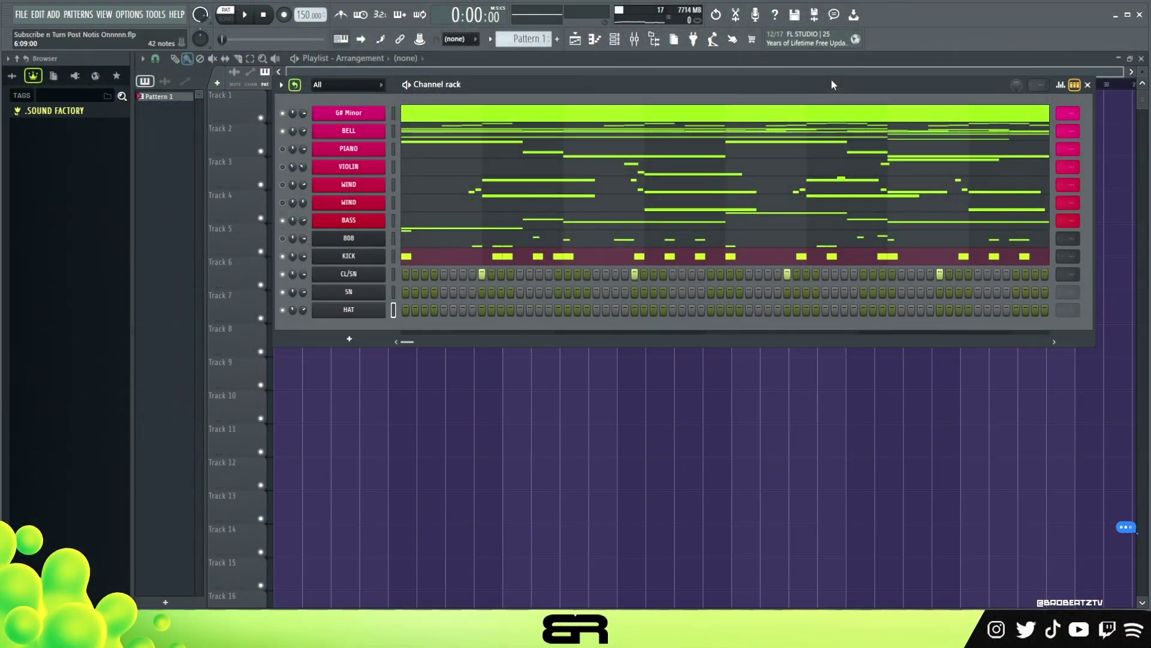
{"action": "key", "text": "space"}
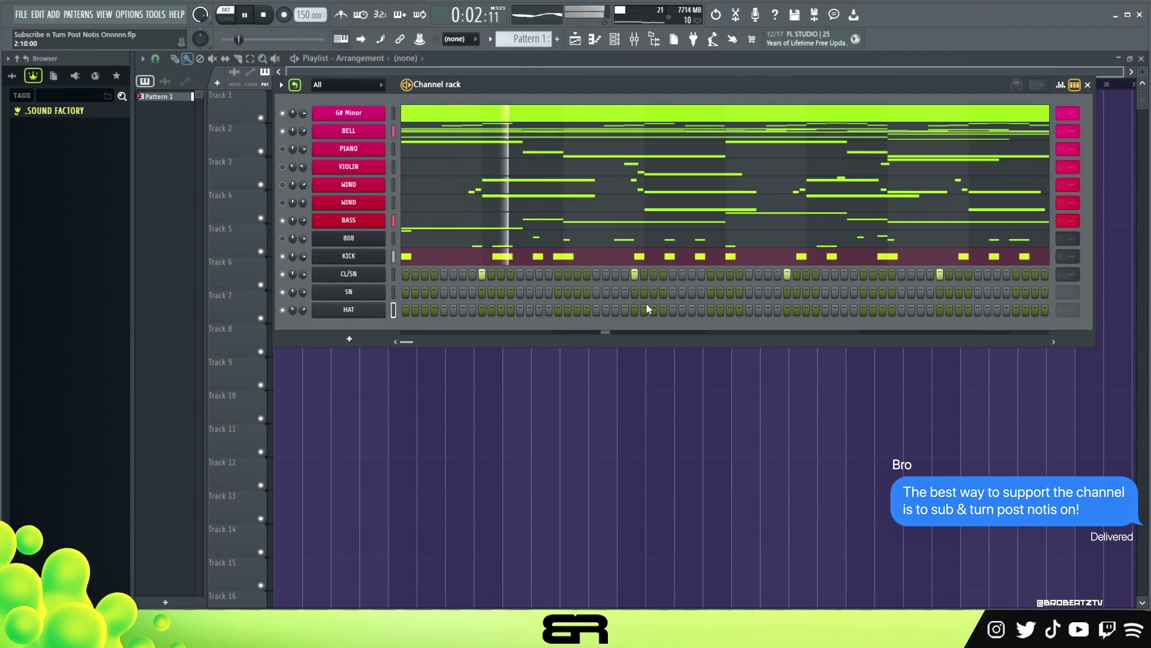
{"action": "key", "text": "space"}
{"action": "right_click", "coordinate": [1062, 278]}
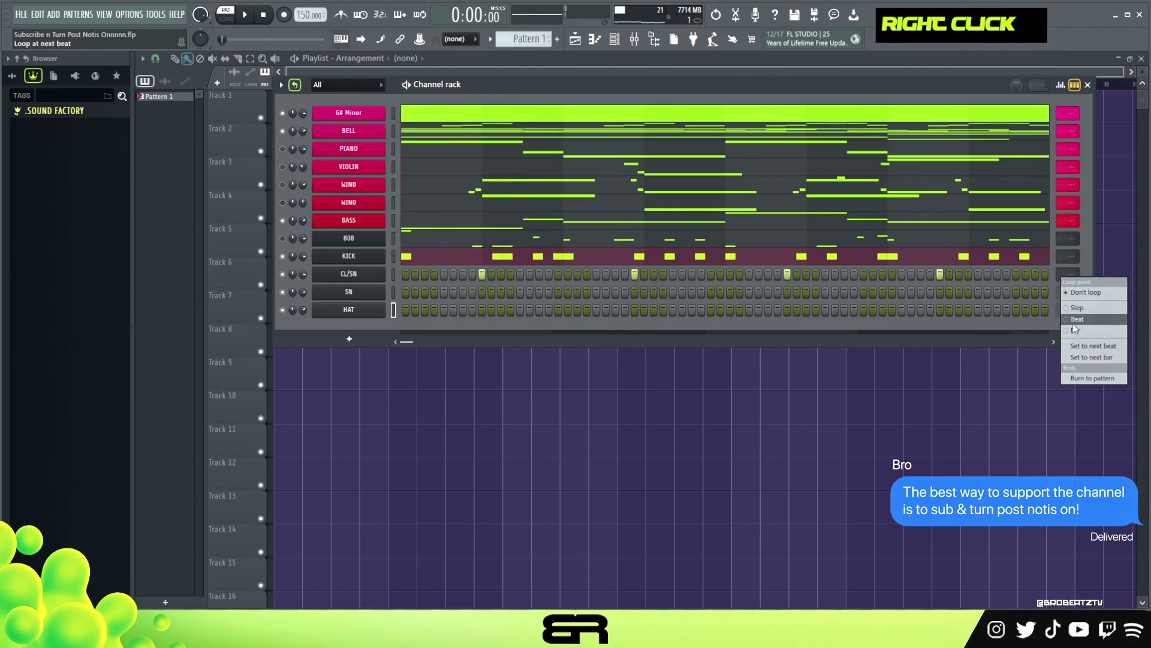
{"action": "left_click", "coordinate": [1073, 358]}
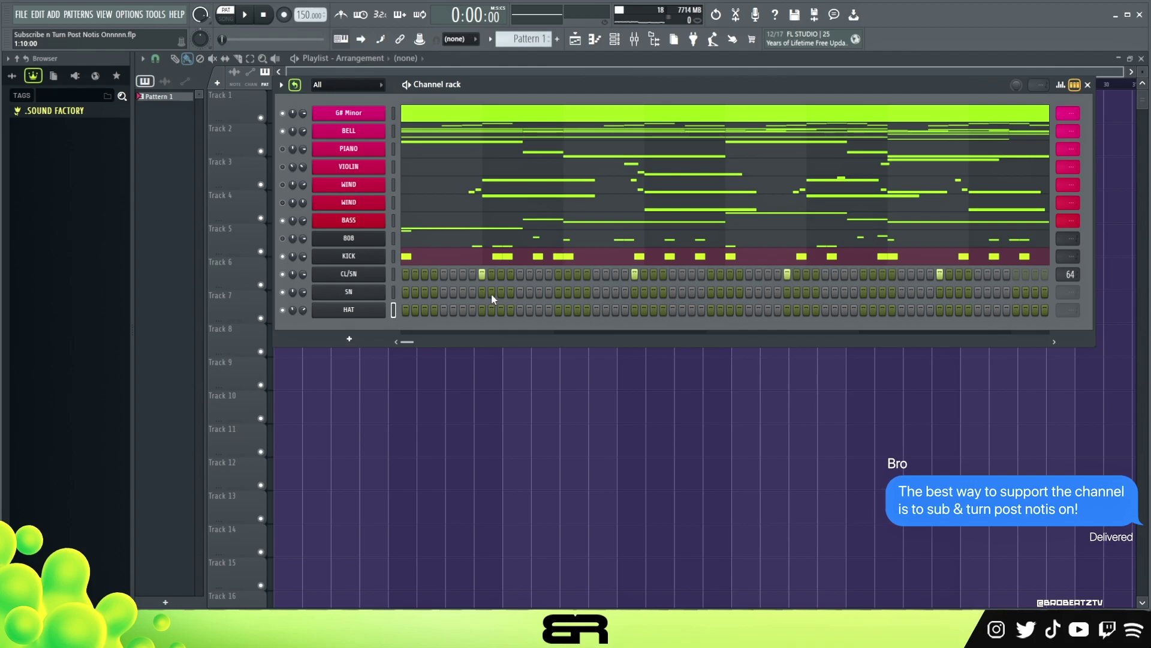
Add SN hits on step 15 of bars 1 and 2 and step 3 of bars 2 and 4, looping at the next bar
{"action": "key", "text": "space"}
{"action": "left_click", "coordinate": [538, 293]}
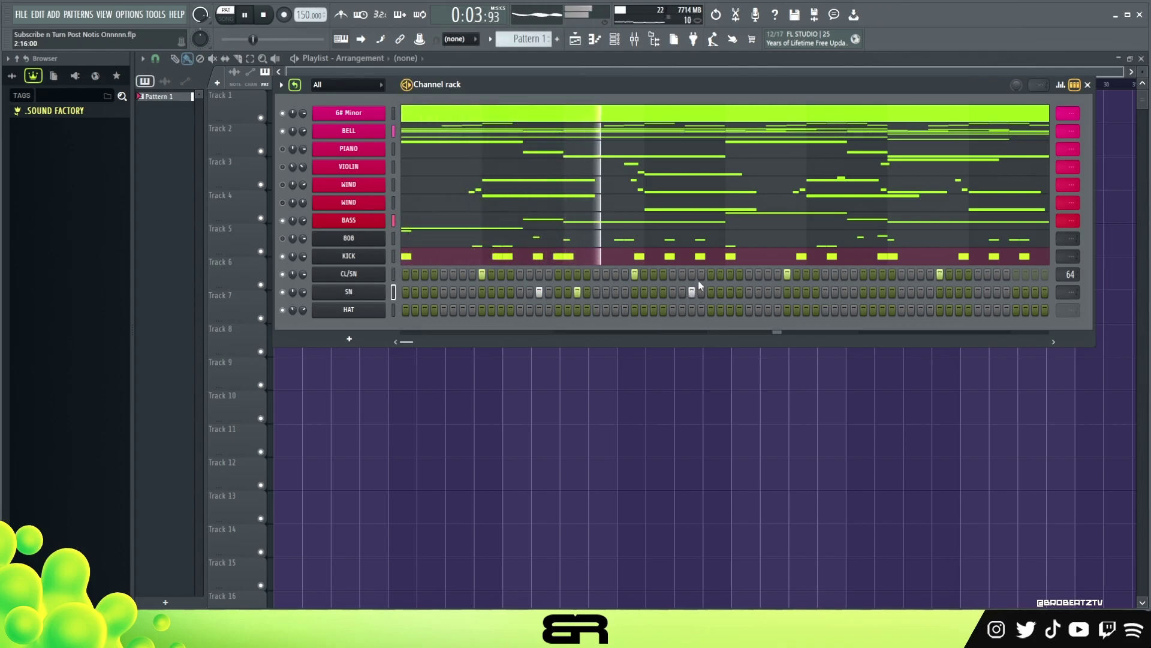
{"action": "key", "text": "space"}
{"action": "key", "text": "space"}
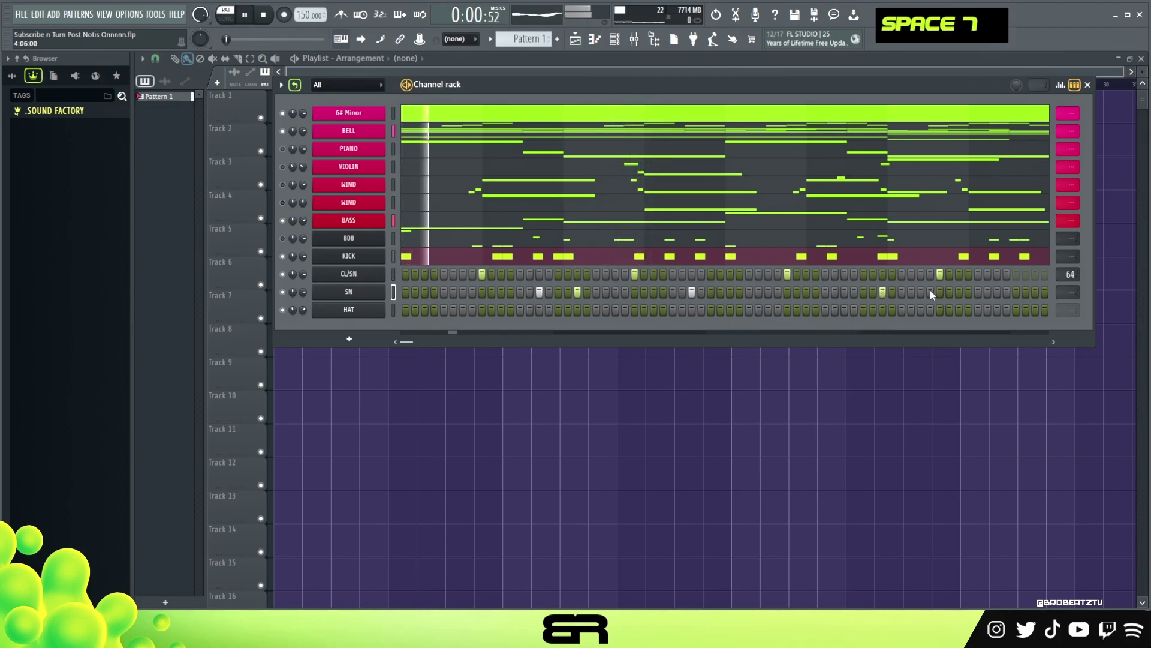
{"action": "right_click", "coordinate": [1064, 293]}
{"action": "left_click", "coordinate": [1093, 376]}
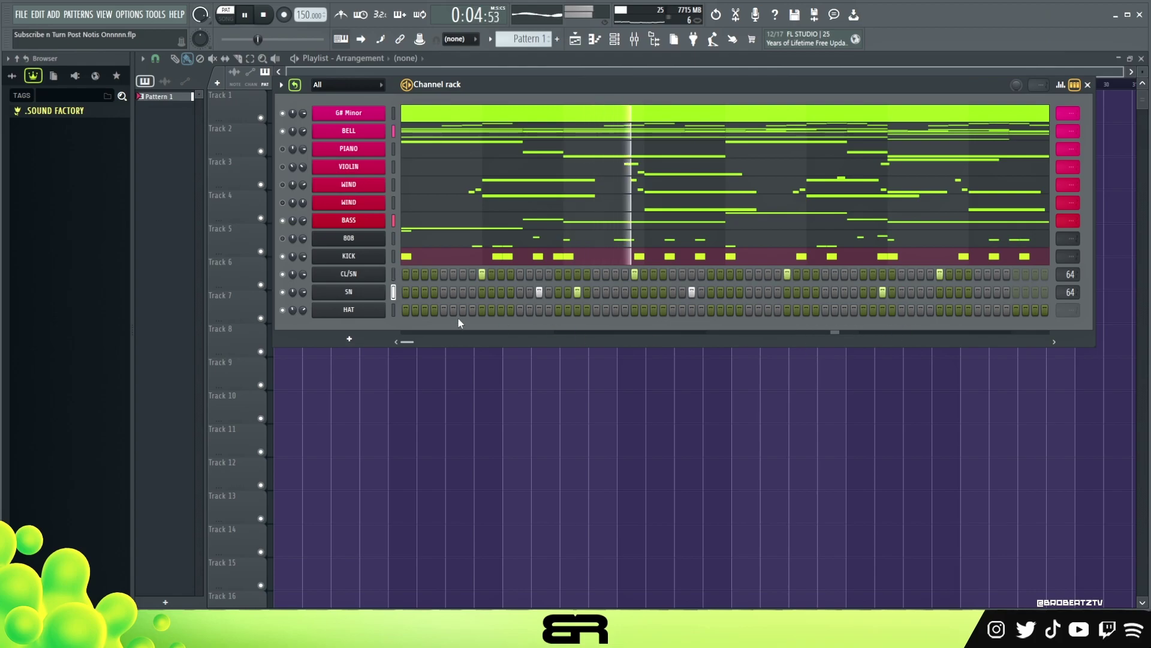
Open the HAT channel's piano roll, fill bar 1 with eight half-beat C5 notes and clear the time selection
{"action": "right_click", "coordinate": [376, 309]}
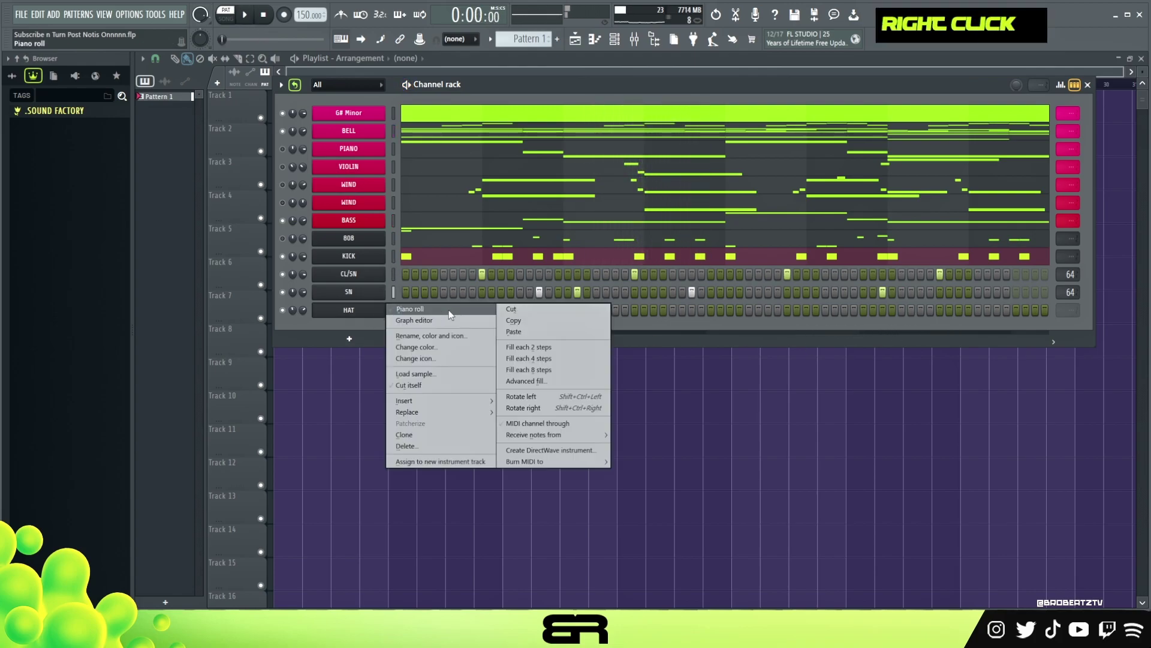
{"action": "left_click", "coordinate": [420, 308]}
{"action": "scroll", "coordinate": [254, 72], "scroll_direction": "up", "scroll_amount": 3}
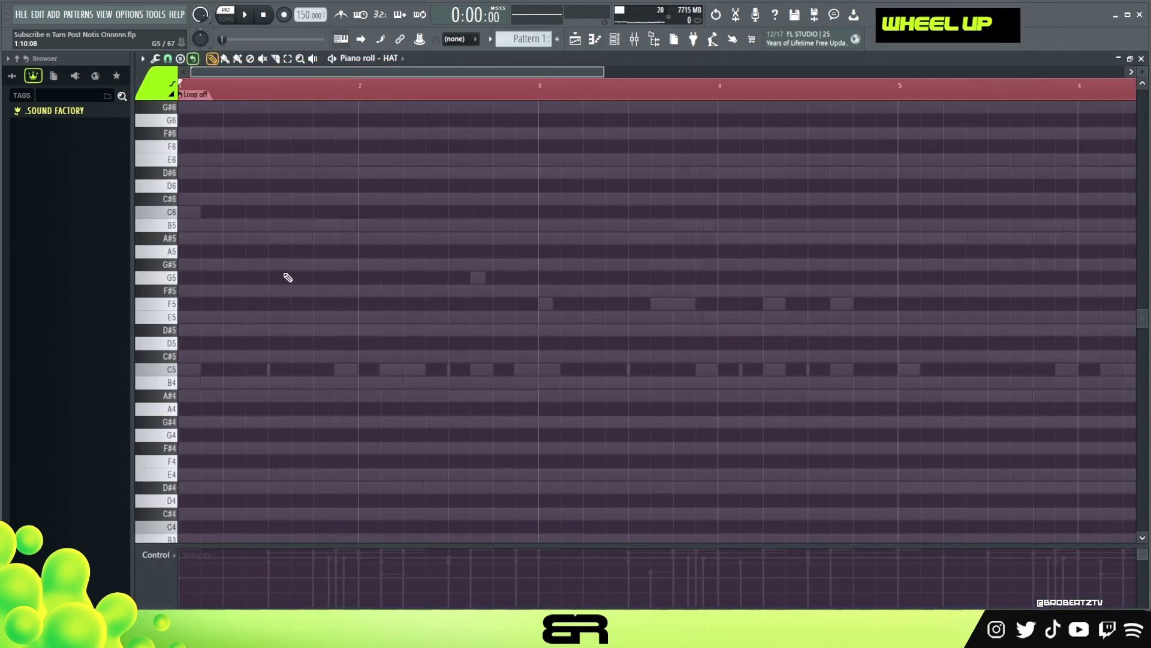
{"action": "scroll", "coordinate": [240, 312], "scroll_direction": "down", "scroll_amount": 1}
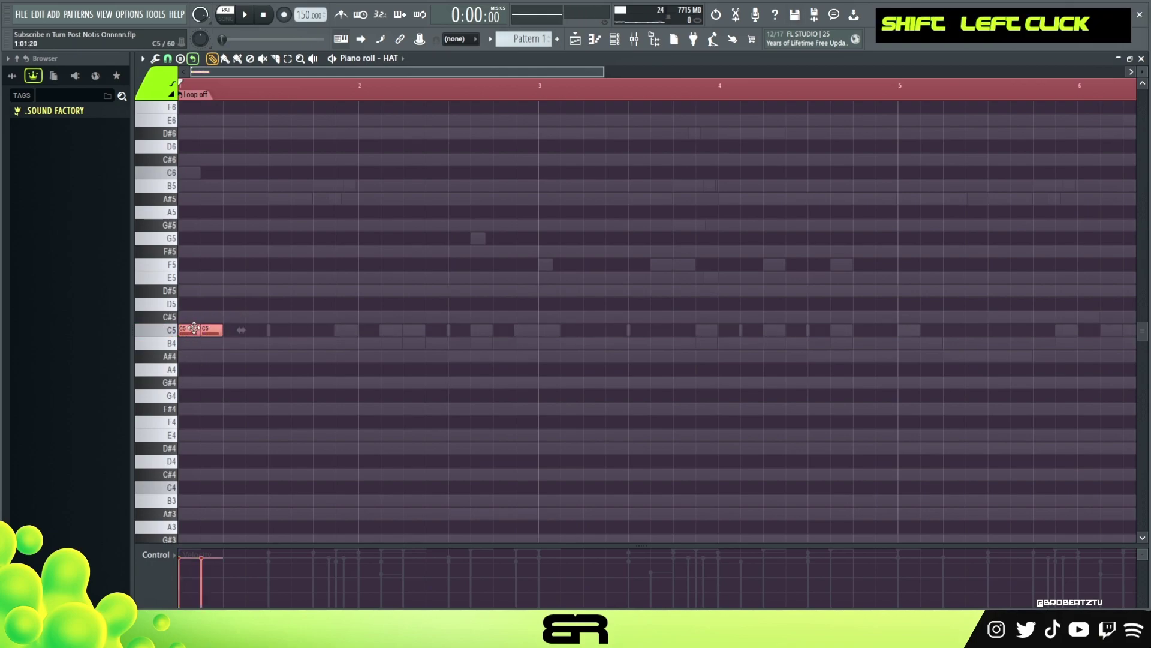
{"action": "left_click_drag", "start_coordinate": [281, 333], "coordinate": [330, 332]}
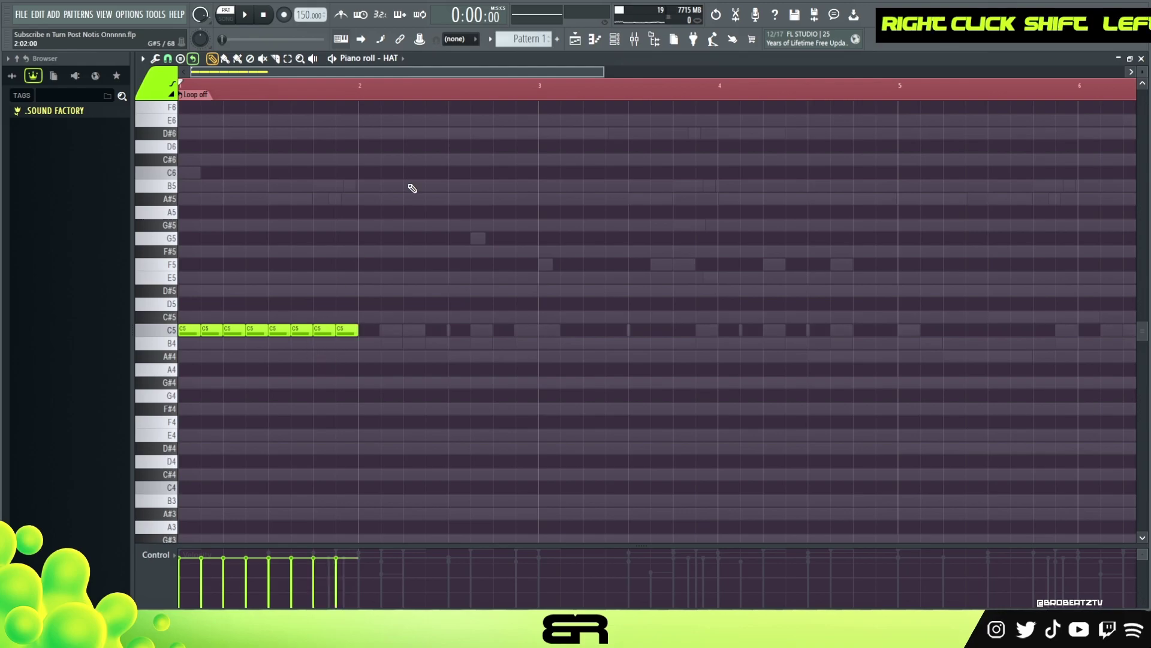
{"action": "double_click", "coordinate": [322, 101]}
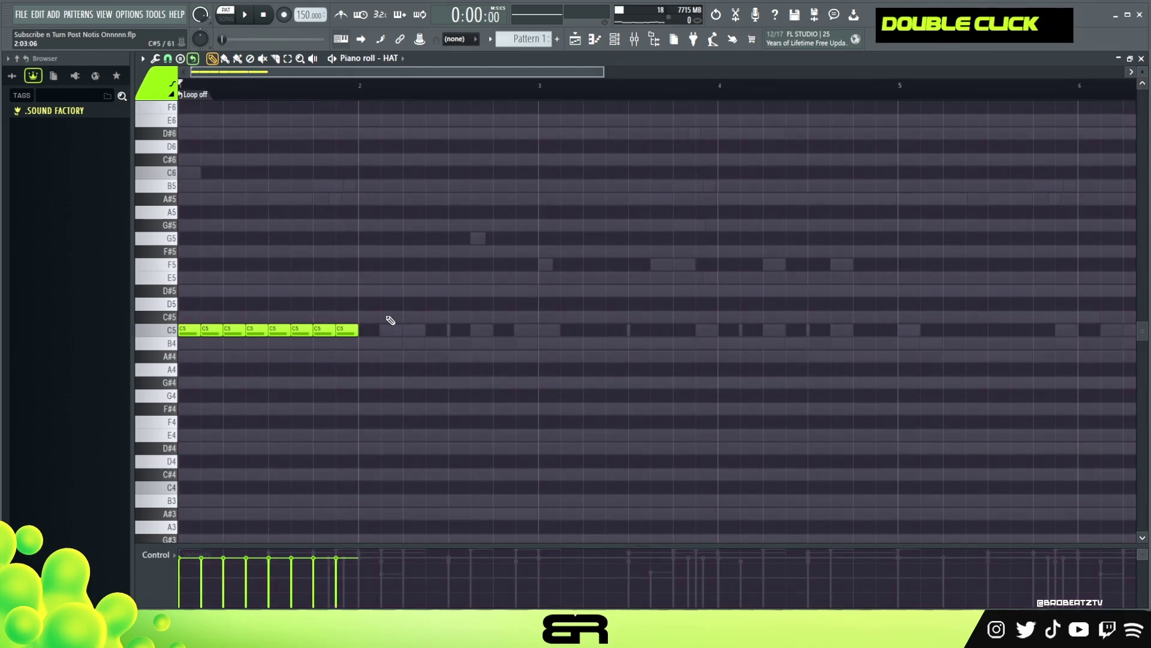
Lower the last hat note of bar 1 to G#4 and raise the velocity of all hat notes
{"action": "left_click", "coordinate": [344, 331], "text": "ctrl"}
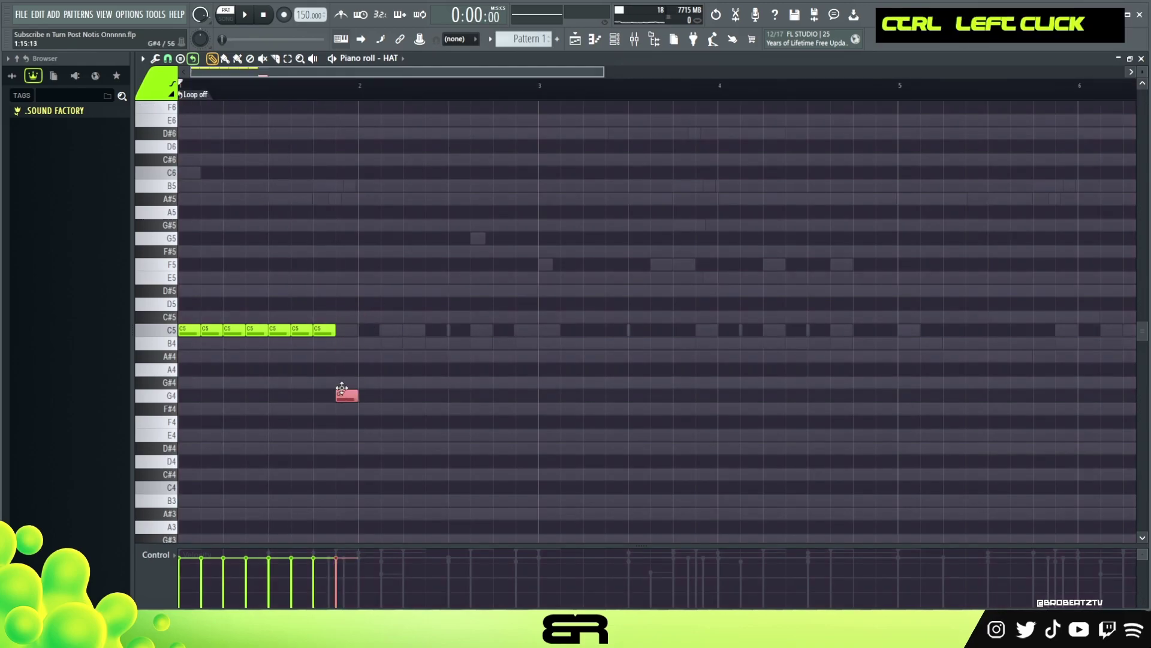
{"action": "left_click_drag", "start_coordinate": [341, 390], "coordinate": [342, 382]}
{"action": "key", "text": "space"}
{"action": "right_click", "coordinate": [396, 336]}
{"action": "key", "text": "ctrl+a"}
{"action": "scroll", "coordinate": [404, 336], "scroll_direction": "up", "scroll_amount": 3}
{"action": "key", "text": "space"}
{"action": "key", "text": "space"}
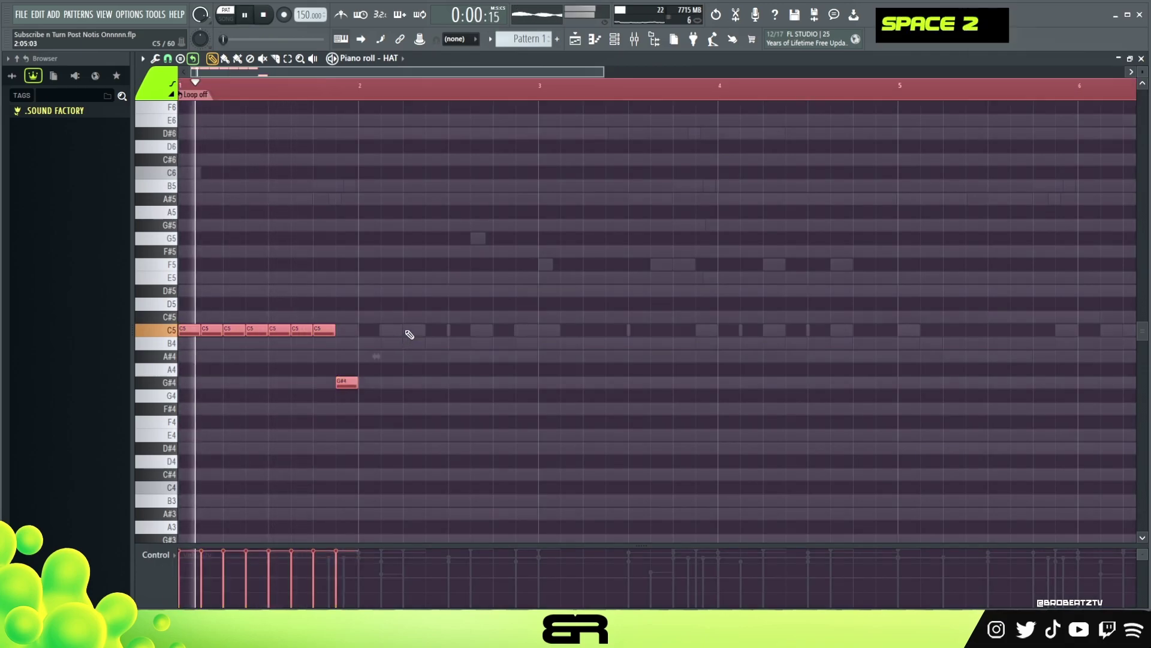
{"action": "right_click", "coordinate": [411, 331]}
{"action": "key", "text": "space"}
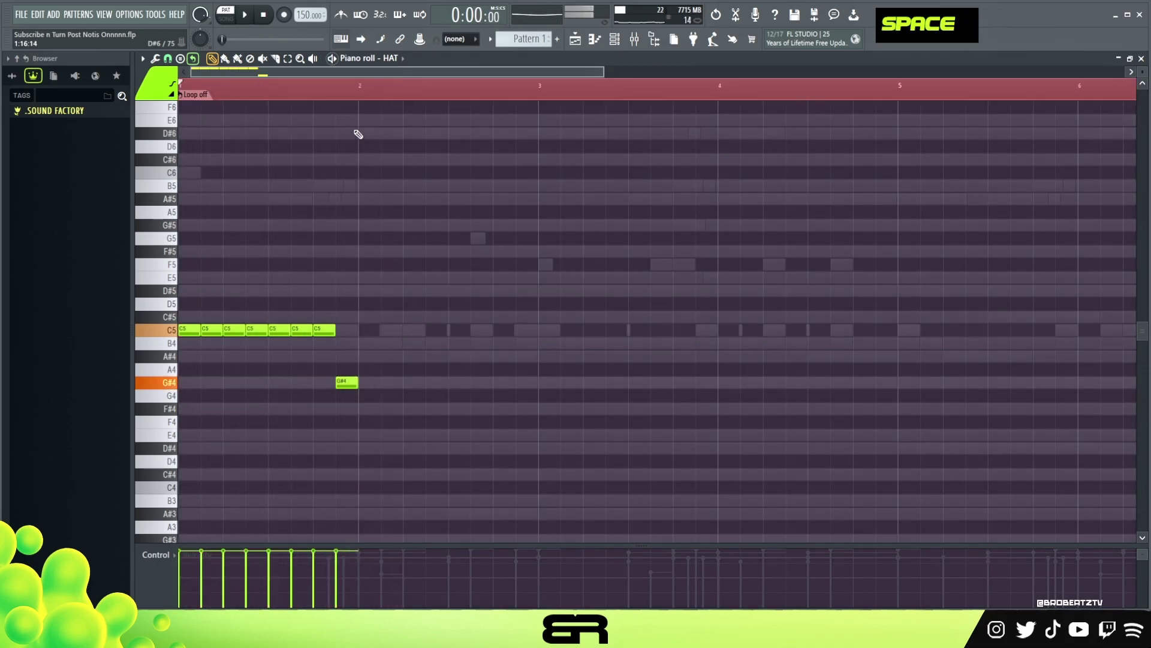
{"action": "key", "text": "space"}
Duplicate the bar 1 hat notes into bar 2 and play them back
{"action": "left_click_drag", "start_coordinate": [470, 270], "coordinate": [186, 389]}
{"action": "key", "text": "space"}
{"action": "left_click_drag", "start_coordinate": [207, 333], "coordinate": [373, 333]}
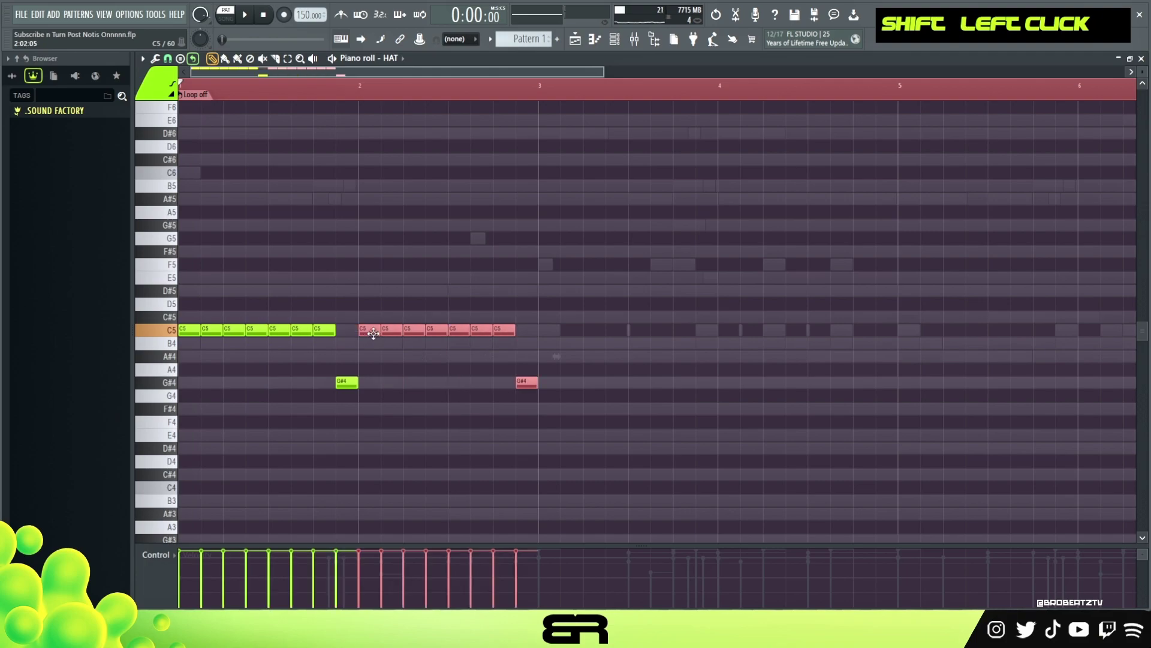
{"action": "right_click", "coordinate": [512, 331]}
{"action": "key", "text": "space"}
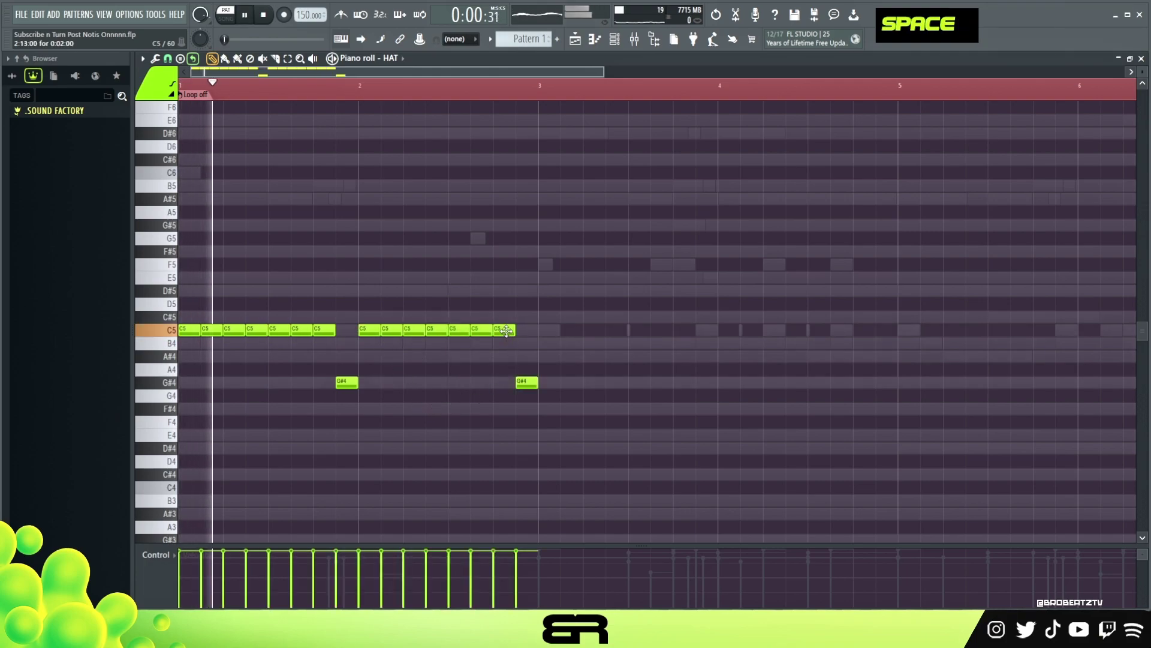
Add a C5 hat above the final G#4 of bar 2 and a second G#4 one half beat before it
{"action": "left_click", "coordinate": [525, 334], "text": "ctrl"}
{"action": "right_click", "coordinate": [542, 368]}
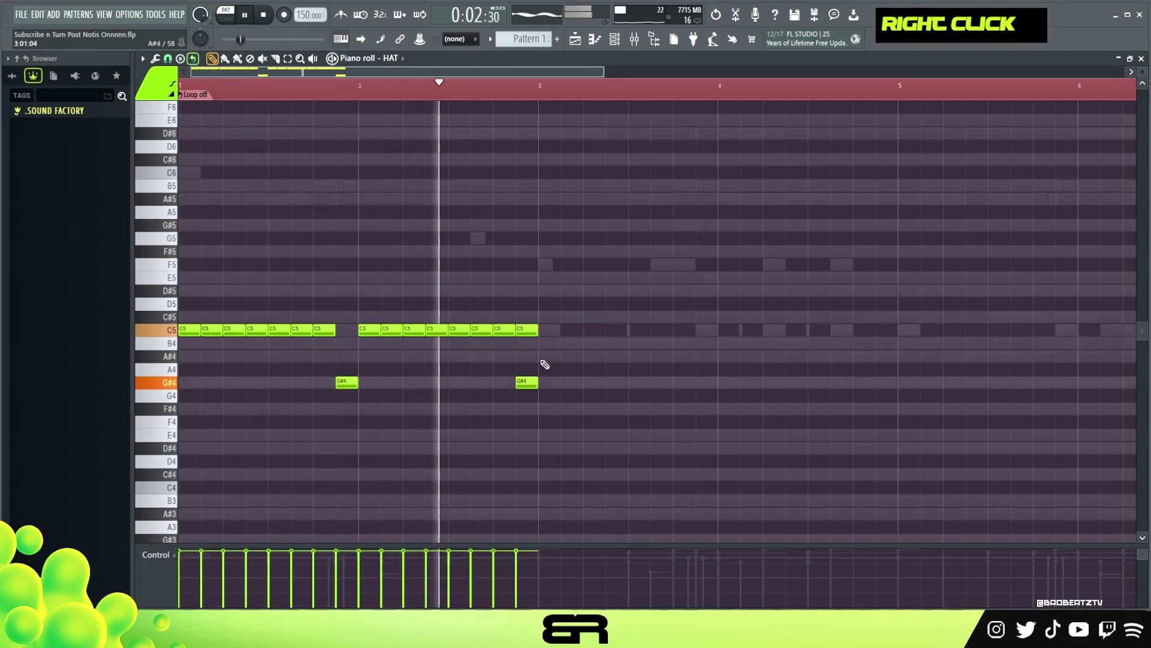
{"action": "key", "text": "space"}
{"action": "key", "text": "space"}
{"action": "left_click", "coordinate": [505, 384], "text": "ctrl"}
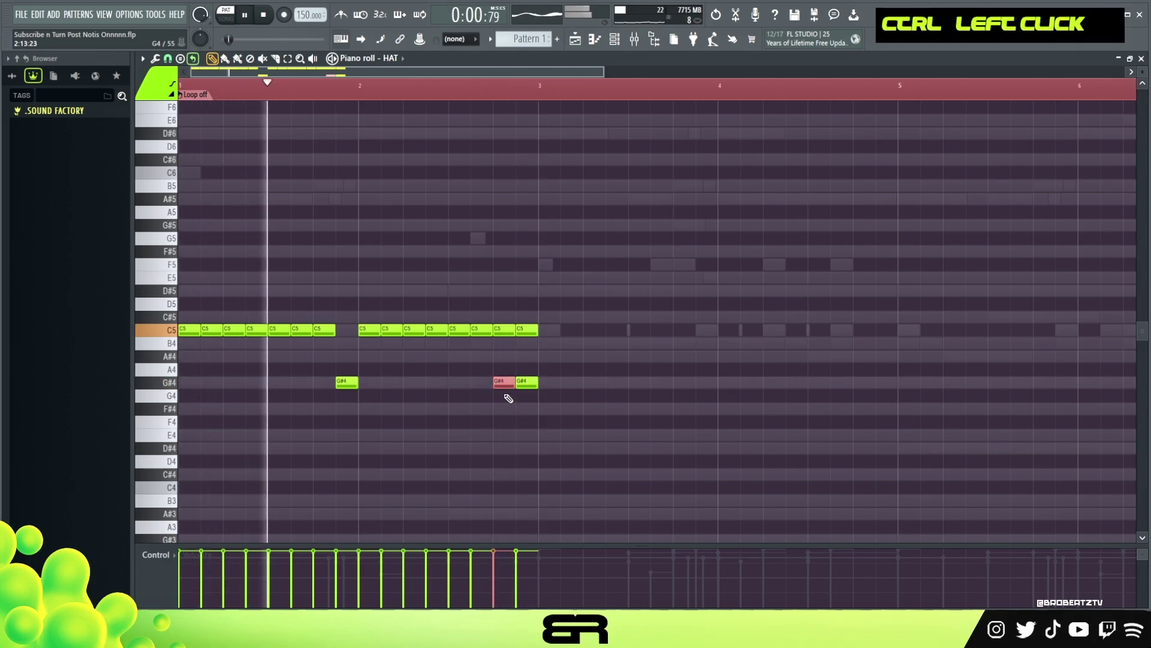
{"action": "key", "text": "space"}
{"action": "right_click", "coordinate": [584, 295]}
Duplicate the two-bar hat pattern into bars 3 and 4, and replace the G#4 at the end of bar 3 with C5
{"action": "left_click_drag", "start_coordinate": [597, 285], "coordinate": [180, 430]}
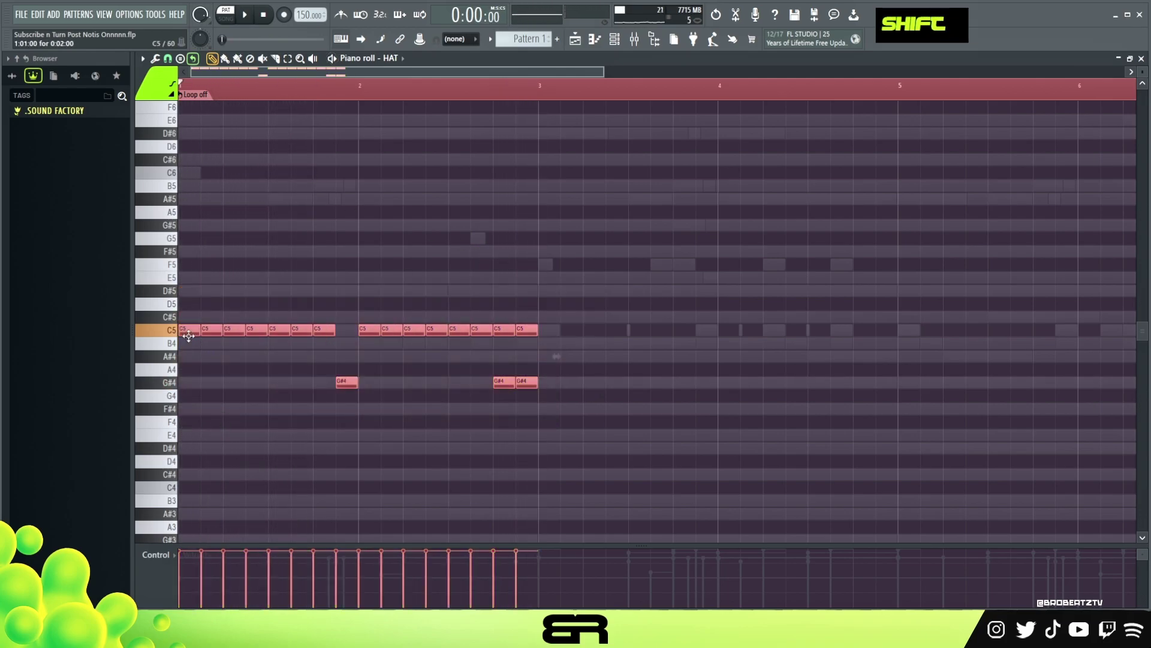
{"action": "left_click_drag", "start_coordinate": [193, 333], "coordinate": [534, 344]}
{"action": "right_click", "coordinate": [705, 382]}
{"action": "left_click", "coordinate": [706, 330]}
{"action": "key", "text": "space"}
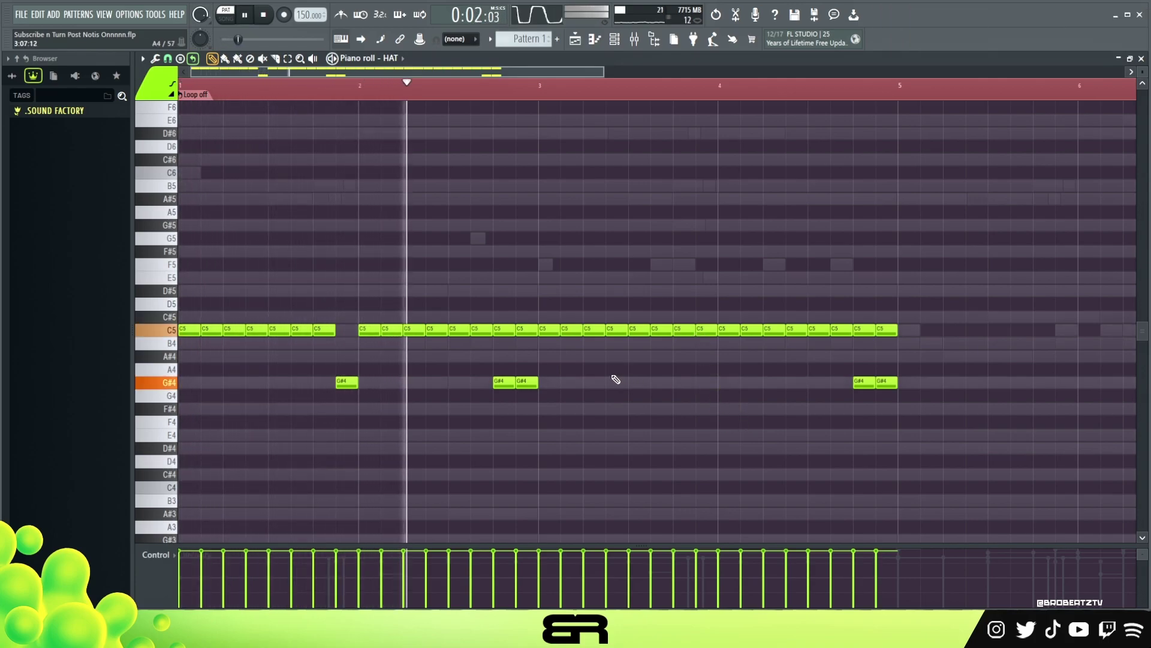
{"action": "key", "text": "space"}
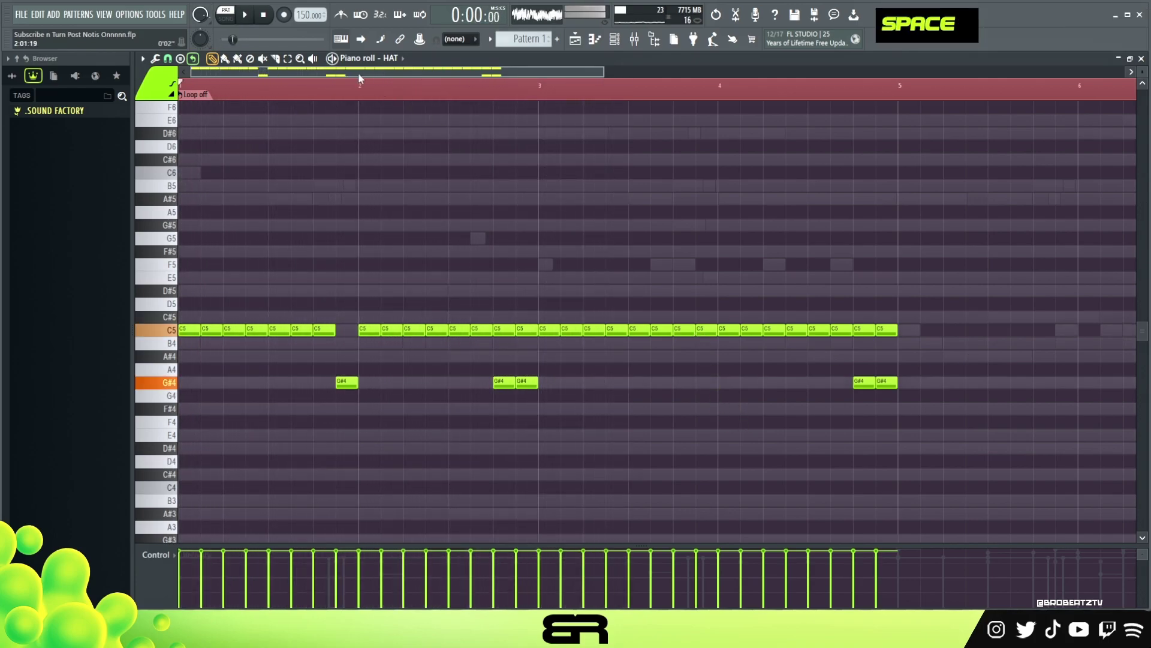
Set snap to 1/3 step and turn bar 1's G#4 hat into a roll of three 1/3-step notes leading into a one-step note
{"action": "scroll", "coordinate": [306, 90], "scroll_direction": "up", "scroll_amount": 3}
{"action": "left_click_drag", "start_coordinate": [292, 73], "coordinate": [260, 77]}
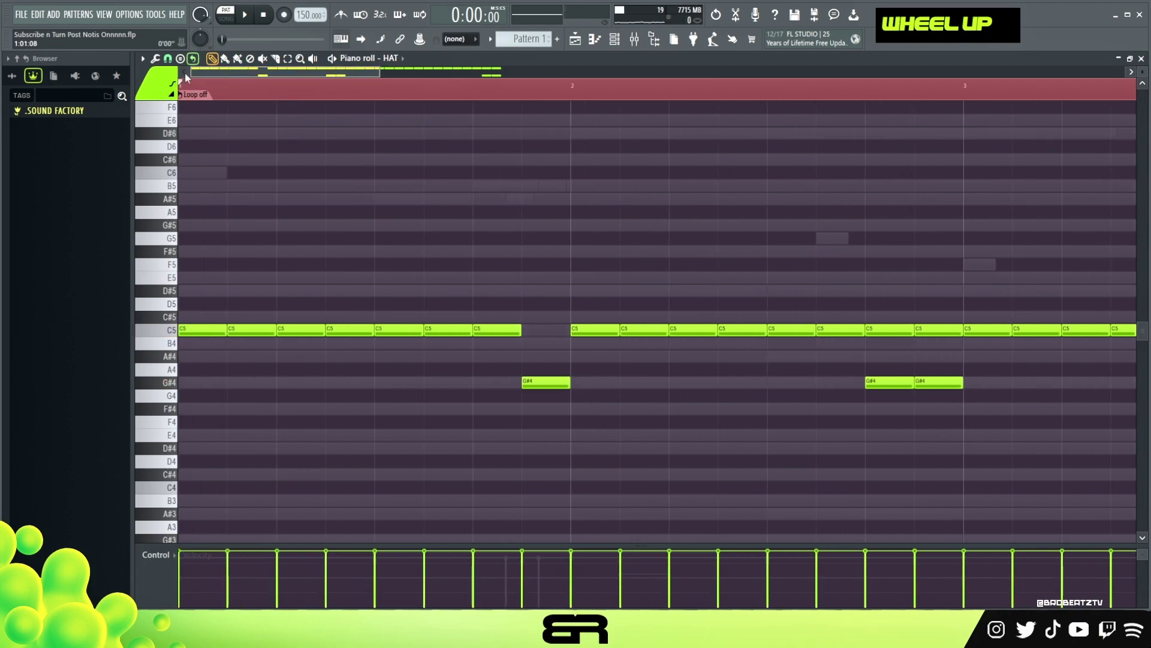
{"action": "left_click", "coordinate": [169, 59]}
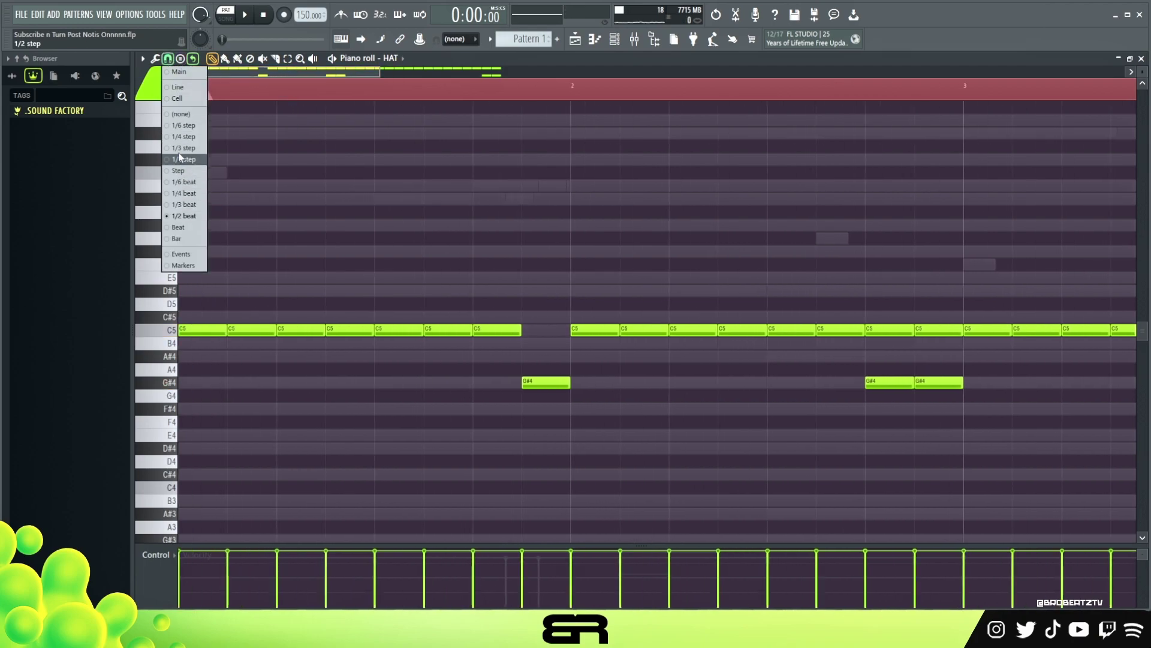
{"action": "left_click", "coordinate": [180, 147]}
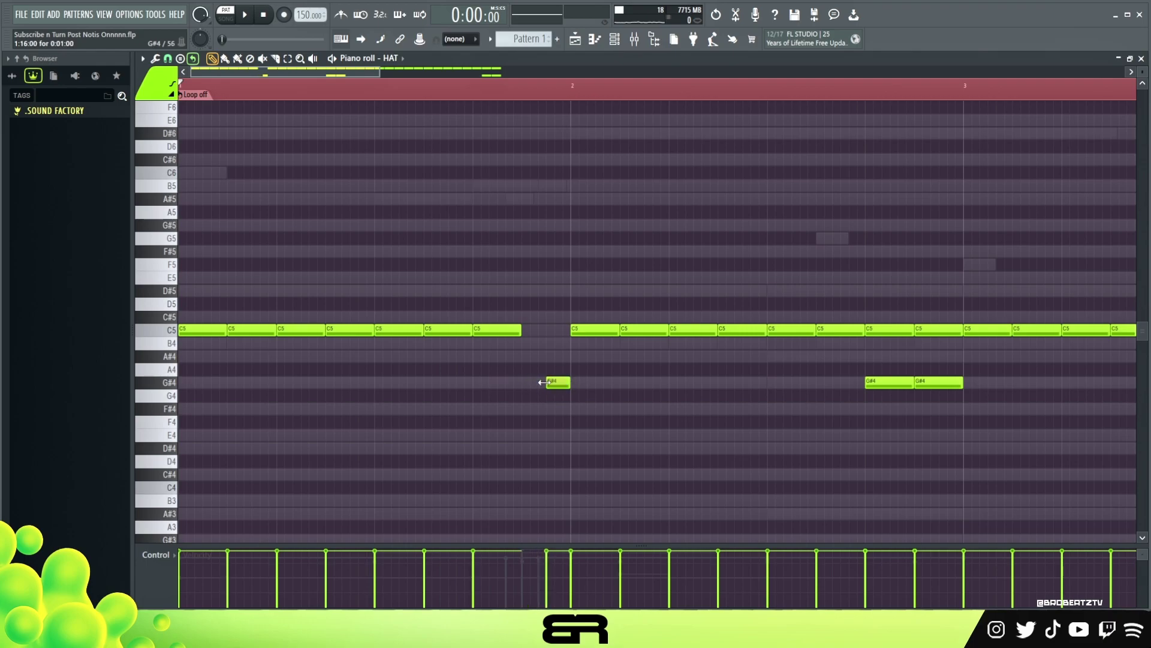
{"action": "left_click", "coordinate": [530, 380]}
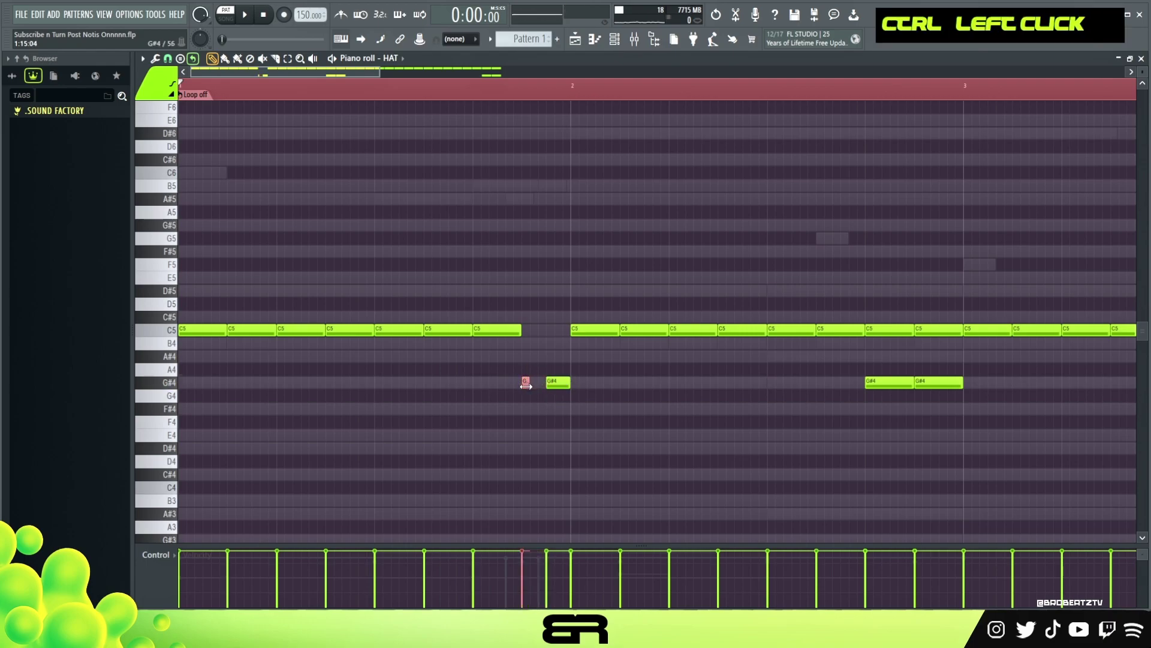
{"action": "left_click", "coordinate": [540, 383], "text": "ctrl"}
{"action": "key", "text": "space"}
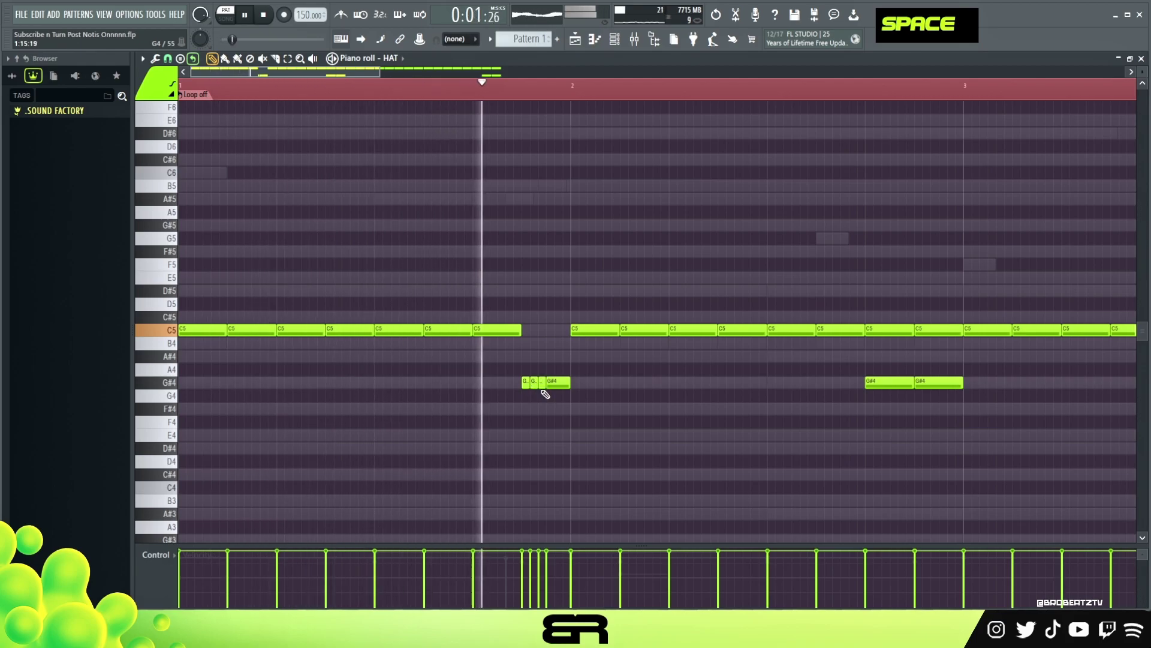
Lower the velocities of the three short G#4 roll notes in bar 1 below the main note and play the roll back
{"action": "left_click_drag", "start_coordinate": [515, 370], "coordinate": [544, 390]}
{"action": "key", "text": "space"}
{"action": "key", "text": "space"}
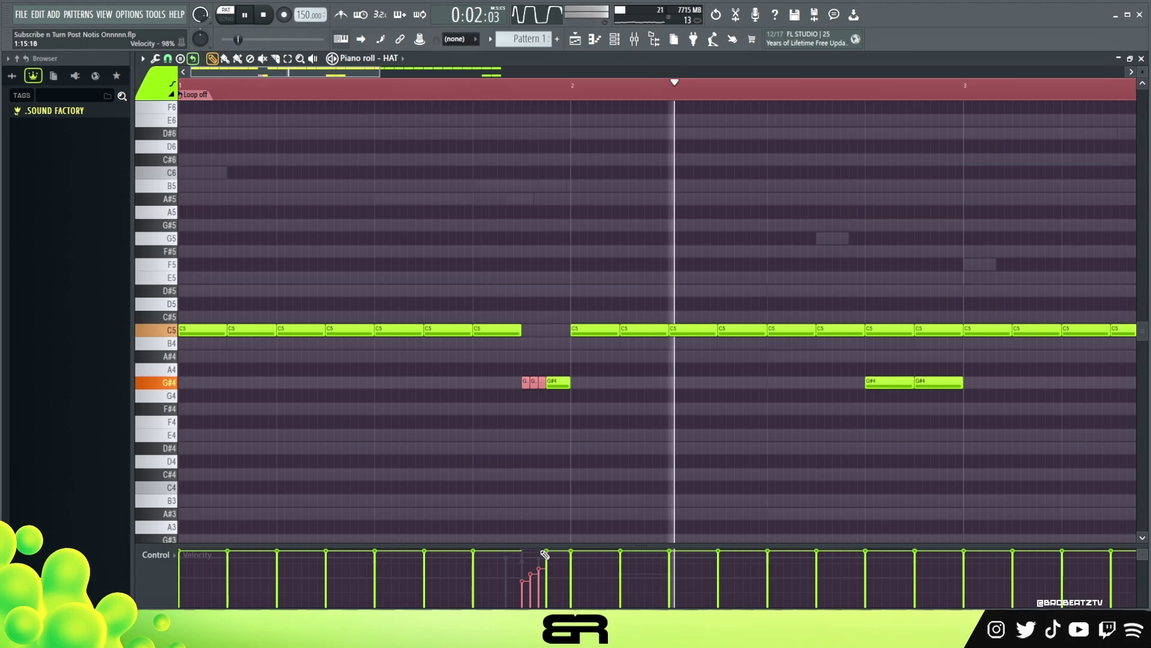
{"action": "key", "text": "space"}
{"action": "key", "text": "space"}
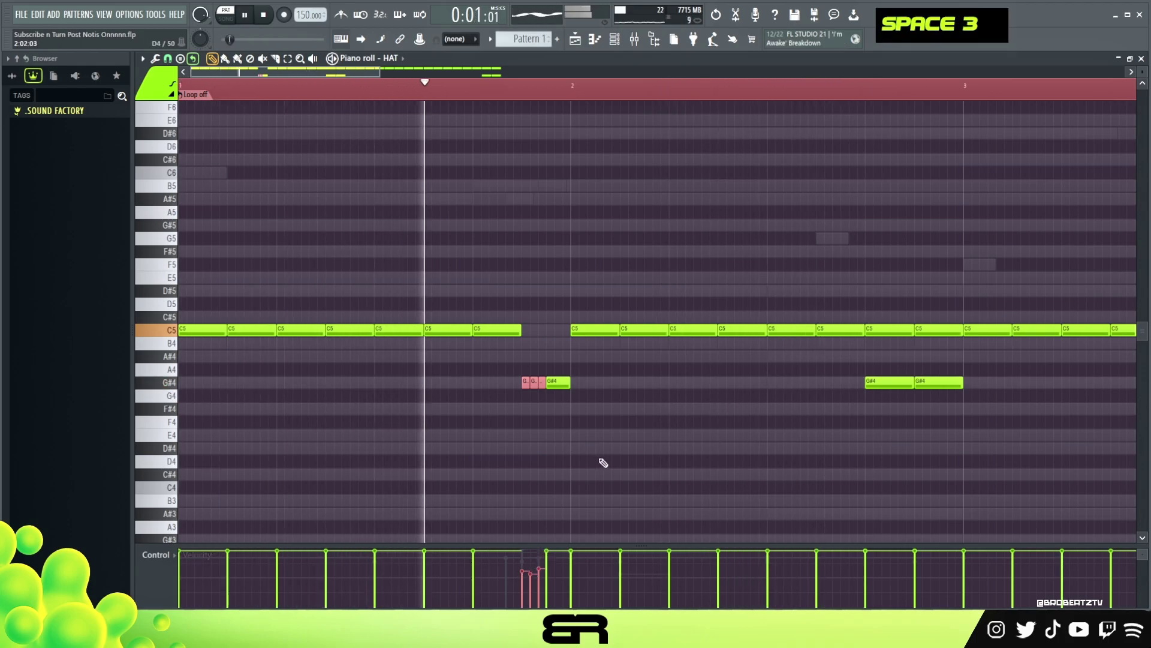
{"action": "right_click", "coordinate": [603, 457]}
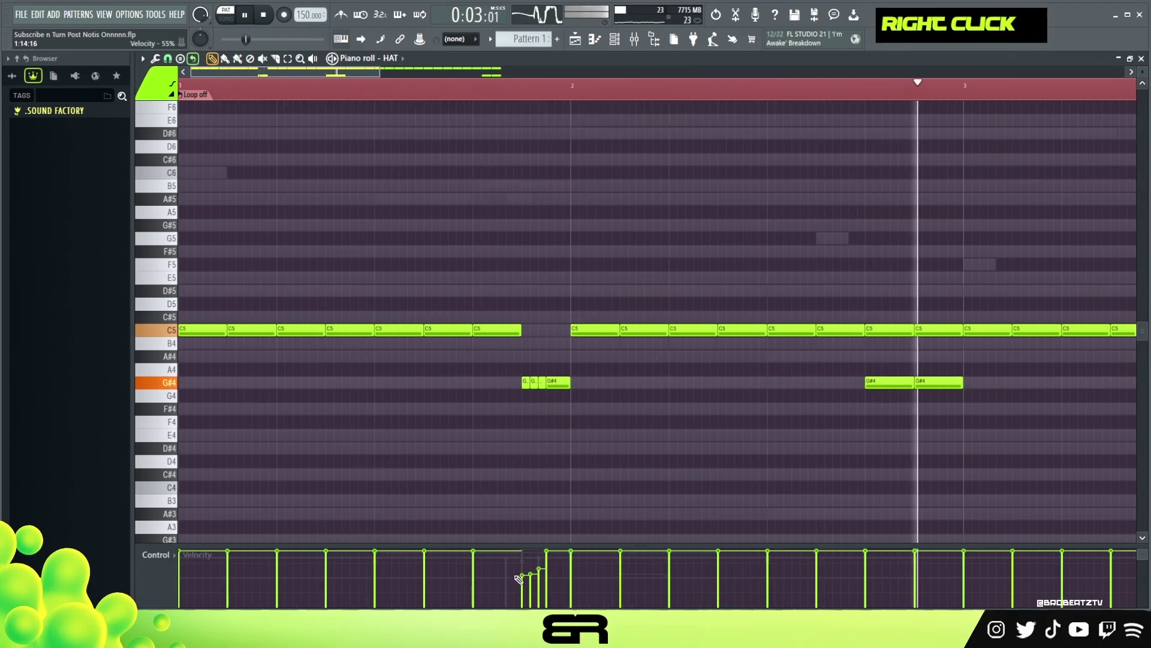
{"action": "key", "text": "space"}
{"action": "key", "text": "space"}
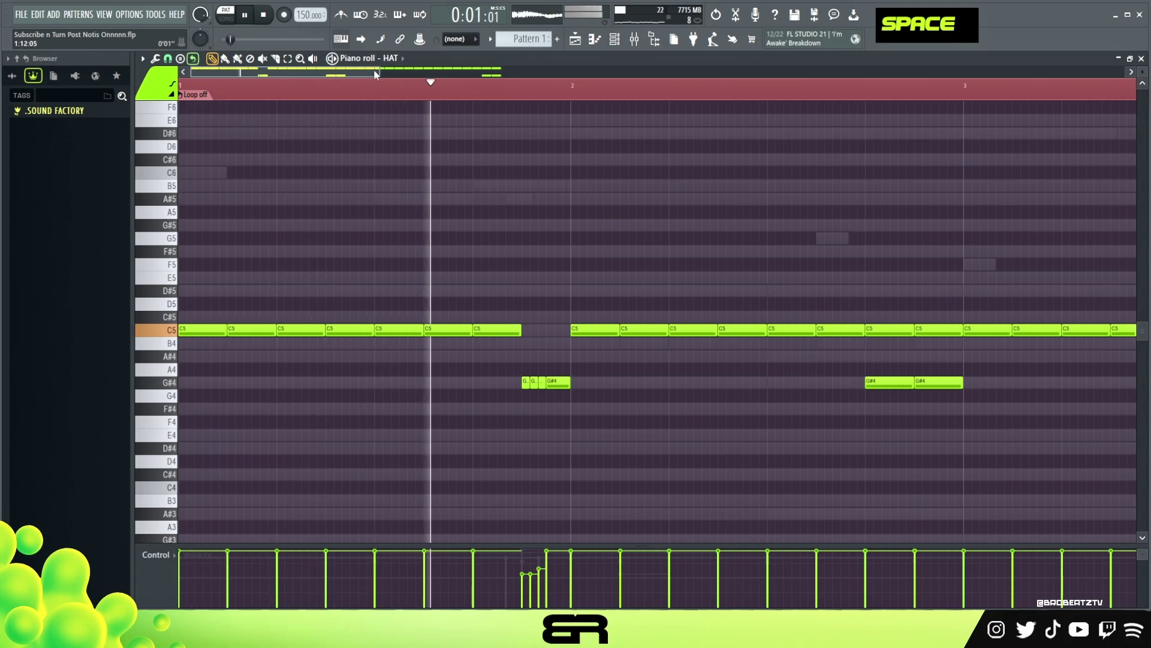
Lower the two G#4 hats at the end of bar 2 to F4 and divide the first into three equal notes
{"action": "scroll", "coordinate": [374, 72], "scroll_direction": "right", "scroll_amount": 2}
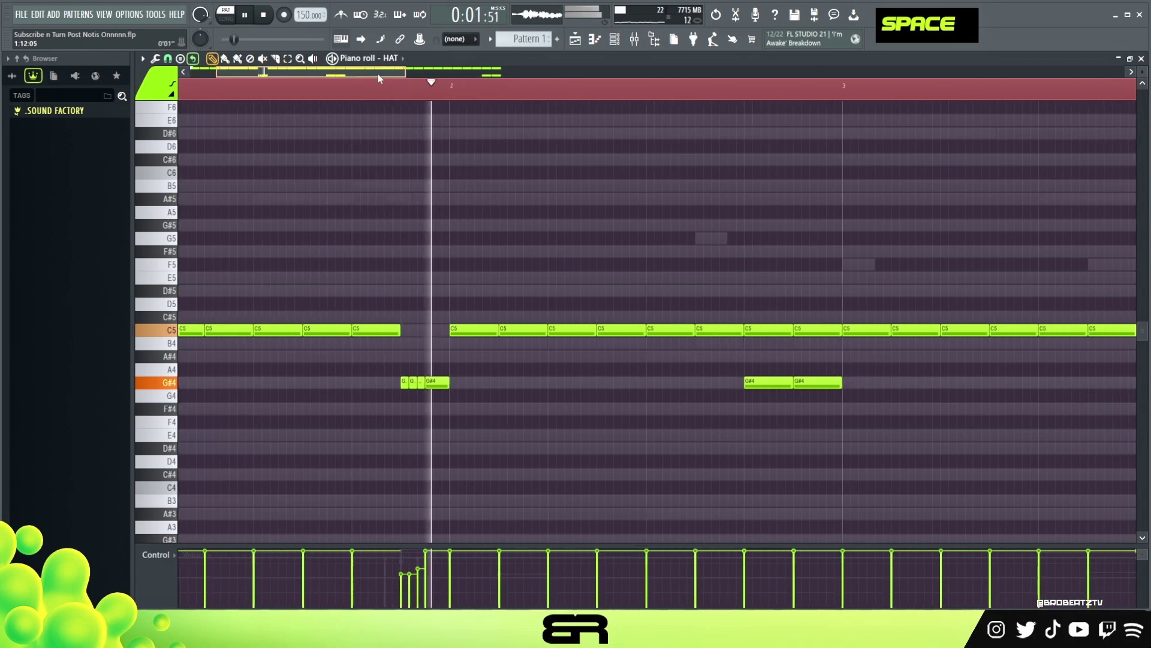
{"action": "key", "text": "space"}
{"action": "left_click", "coordinate": [759, 382], "text": "ctrl"}
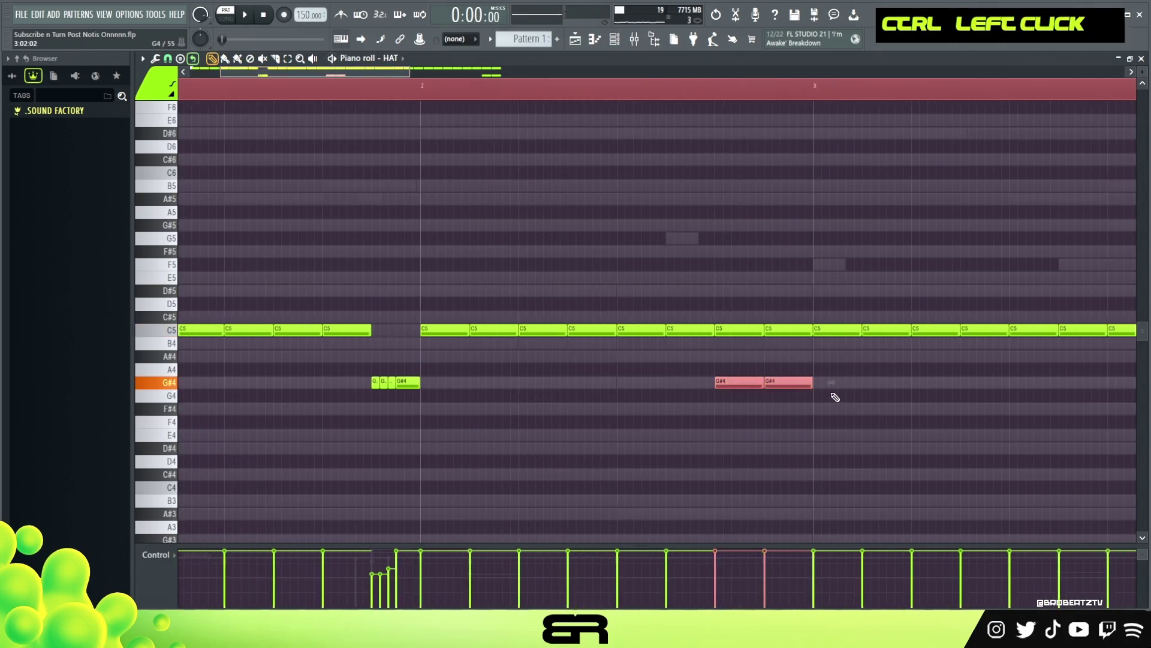
{"action": "key", "text": "shift+Down"}
{"action": "key", "text": "shift+Down"}
{"action": "left_click", "coordinate": [720, 422], "text": "ctrl"}
{"action": "right_click", "coordinate": [751, 413]}
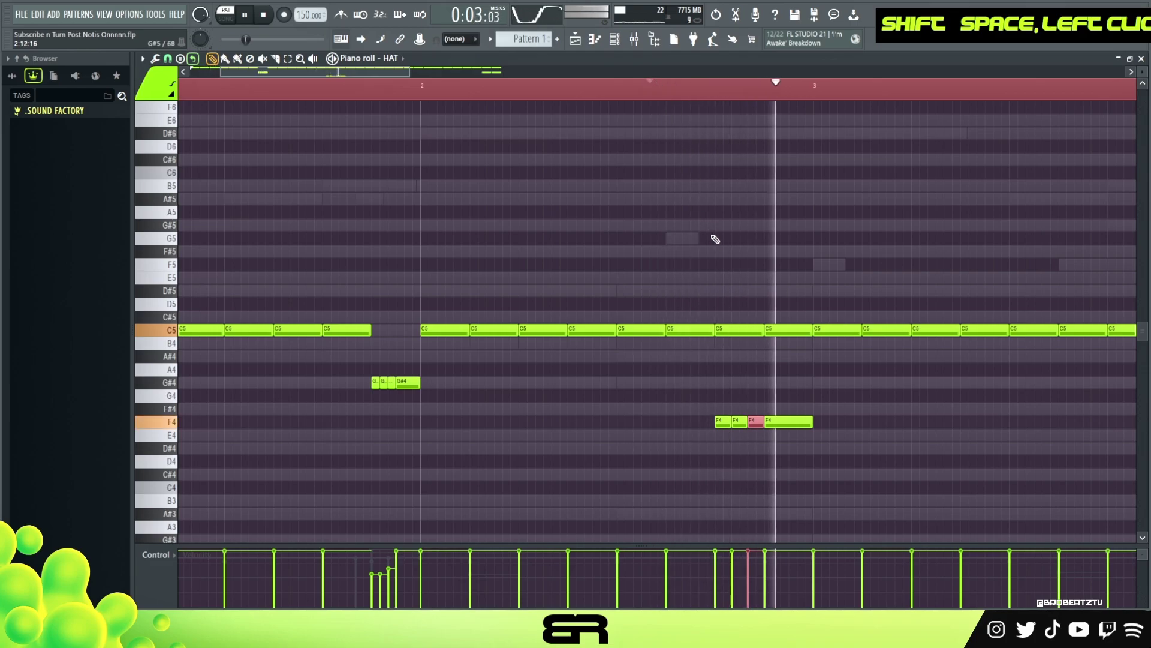
Lower the velocities of the F4 hat roll at the end of bar 2 and play it back
{"action": "left_click_drag", "start_coordinate": [698, 402], "coordinate": [761, 434]}
{"action": "key", "text": "space"}
{"action": "key", "text": "space"}
{"action": "right_click", "coordinate": [805, 413]}
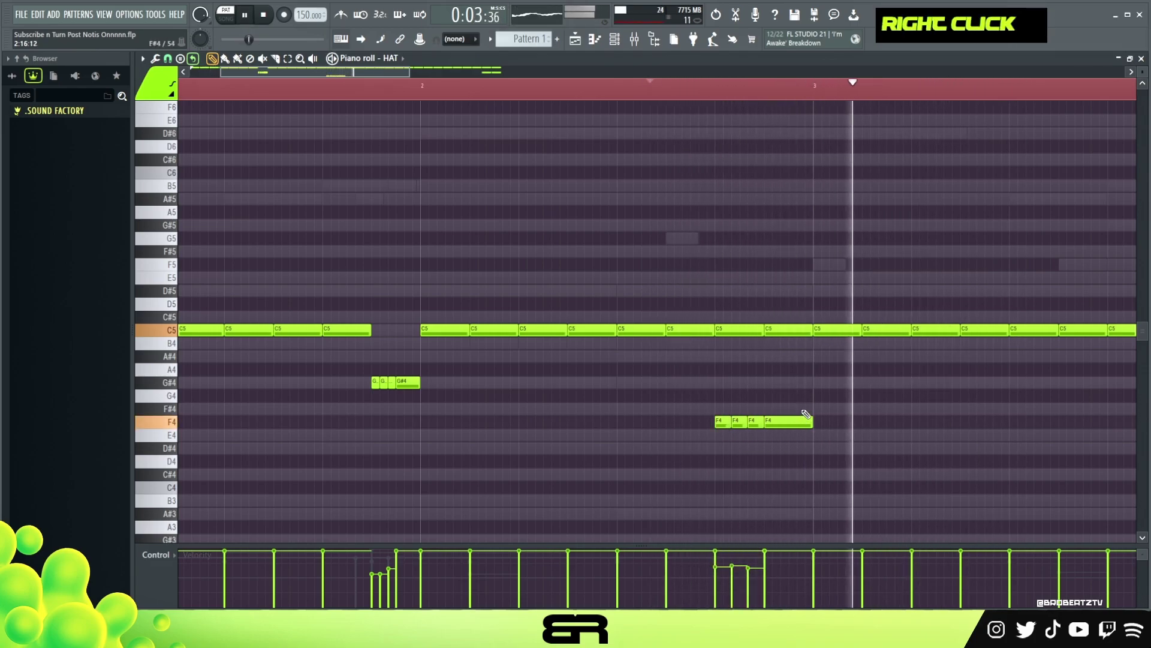
{"action": "scroll", "coordinate": [807, 420], "scroll_direction": "down", "scroll_amount": 2}
{"action": "key", "text": "space"}
{"action": "key", "text": "space"}
Copy the G#4 roll from bar 1 onto the first of the two G#4 hats at the end of bar 4
{"action": "right_click", "coordinate": [833, 441], "text": "ctrl"}
{"action": "key", "text": "space"}
{"action": "scroll", "coordinate": [617, 90], "scroll_direction": "up", "scroll_amount": 3}
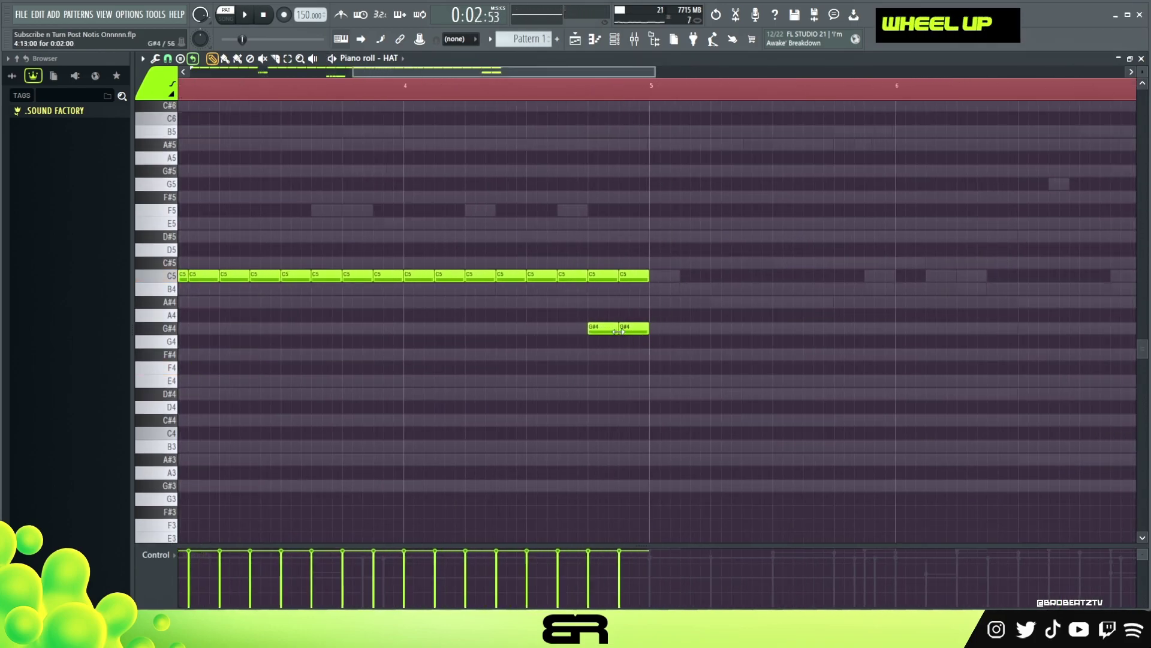
{"action": "left_click_drag", "start_coordinate": [527, 72], "coordinate": [360, 80]}
{"action": "left_click_drag", "start_coordinate": [358, 323], "coordinate": [456, 345], "text": "ctrl"}
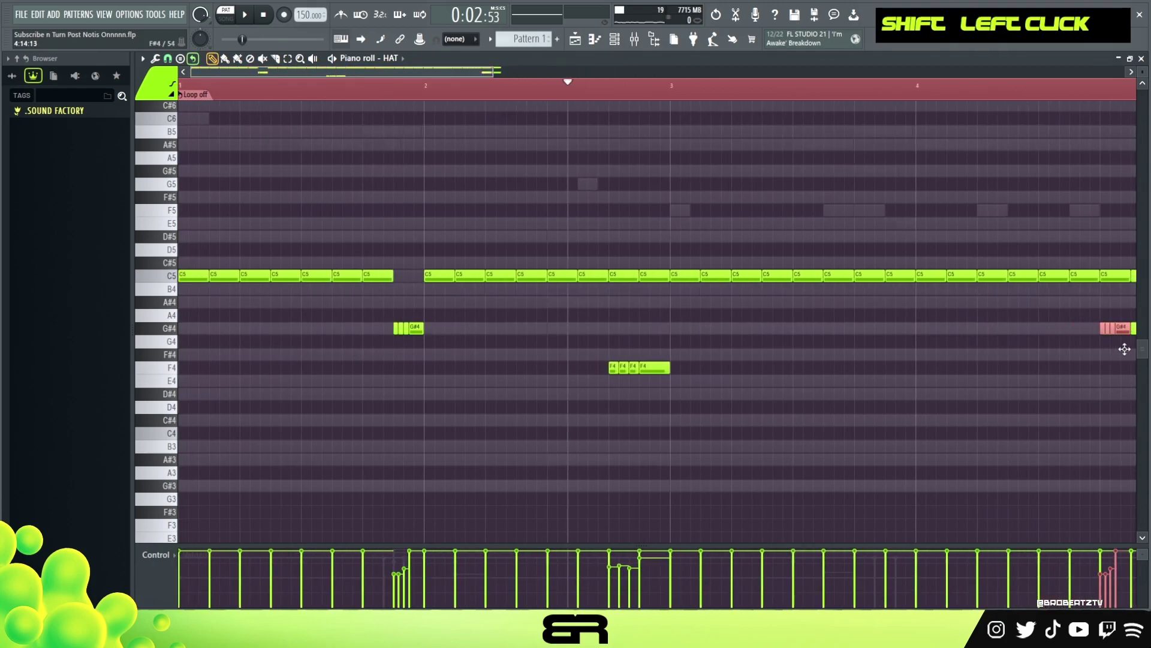
{"action": "left_click_drag", "start_coordinate": [523, 91], "coordinate": [571, 85]}
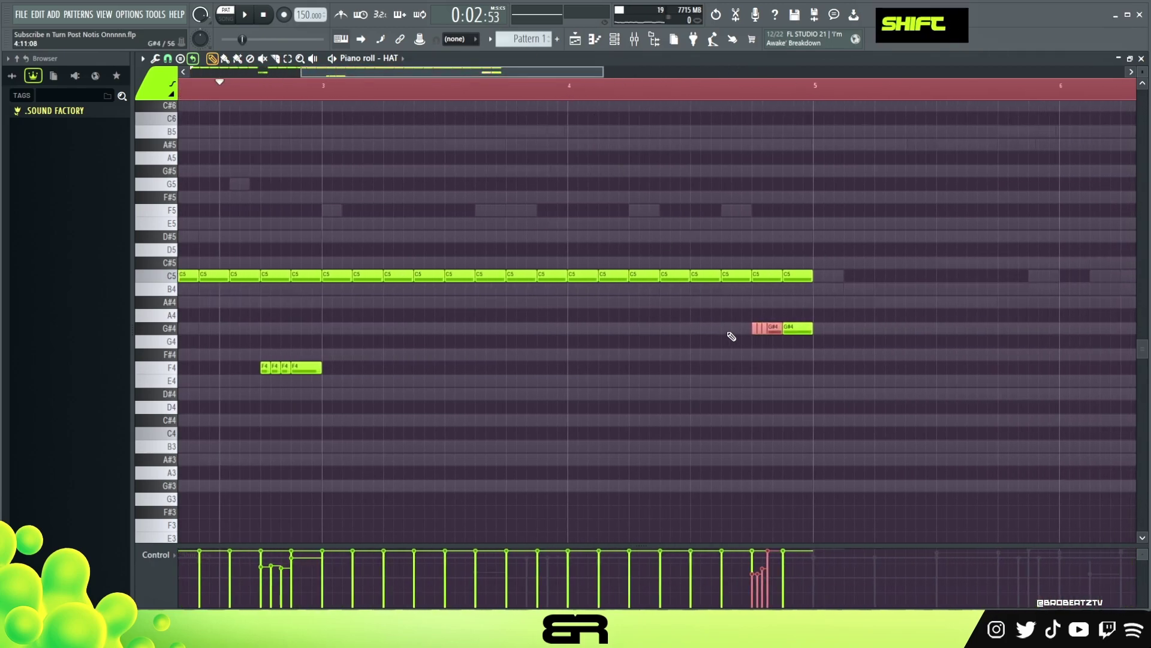
Shape the velocities of the copied G#4 roll in bar 4 into a rising ramp while playing it back
{"action": "key", "text": "space"}
{"action": "key", "text": "shift+Up"}
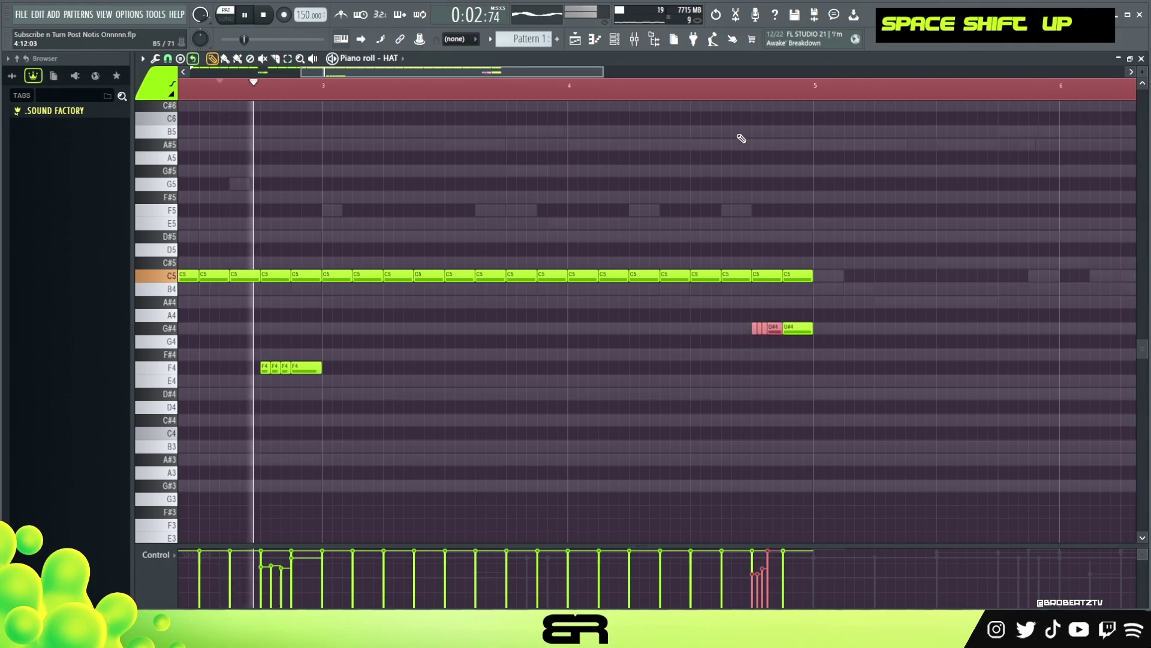
{"action": "key", "text": "space"}
{"action": "key", "text": "space"}
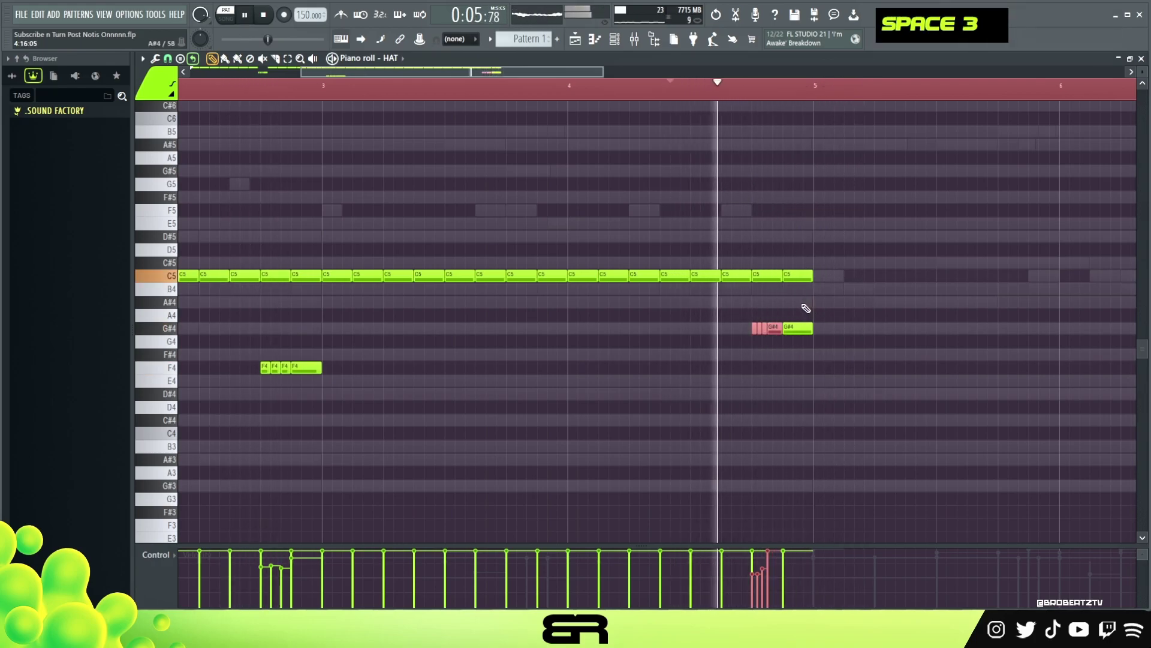
{"action": "key", "text": "space"}
{"action": "key", "text": "space"}
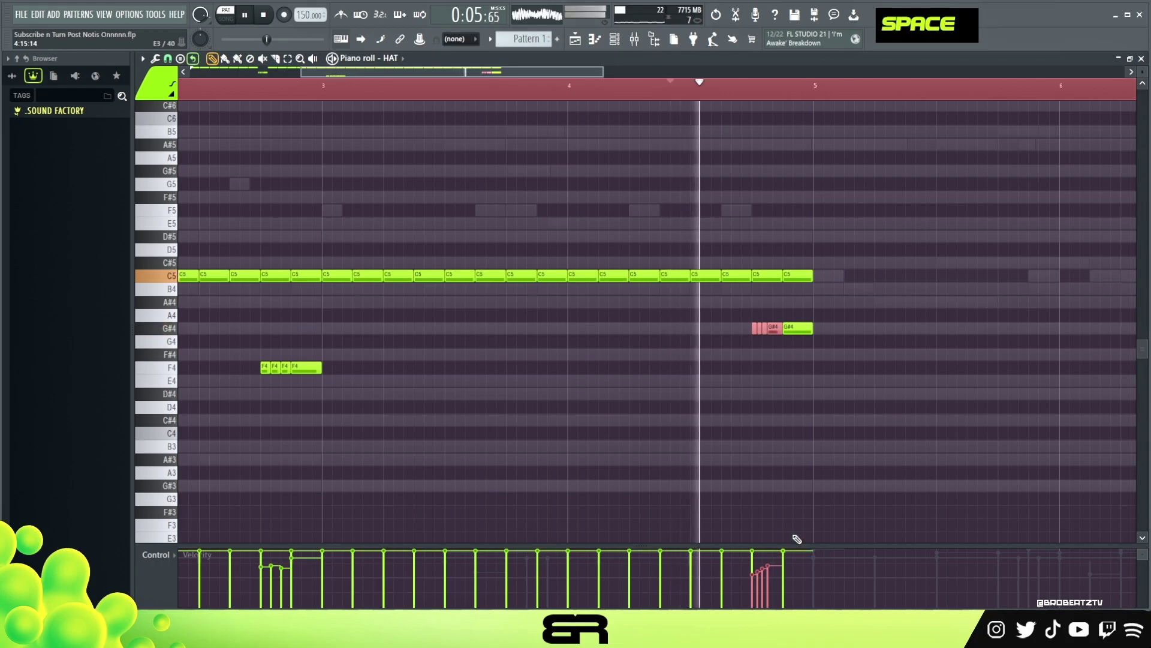
{"action": "right_click", "coordinate": [788, 403]}
{"action": "key", "text": "space"}
{"action": "key", "text": "space"}
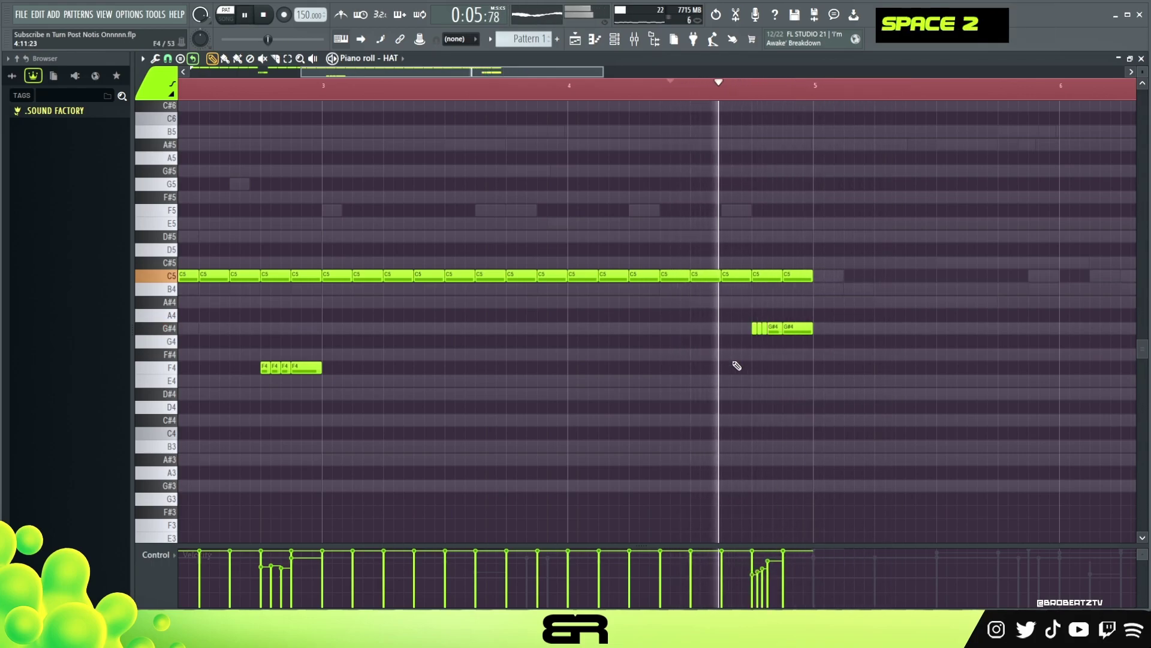
Delete the two C5 hats above the G#4 roll at the end of bar 4 and stop playback
{"action": "key", "text": "space"}
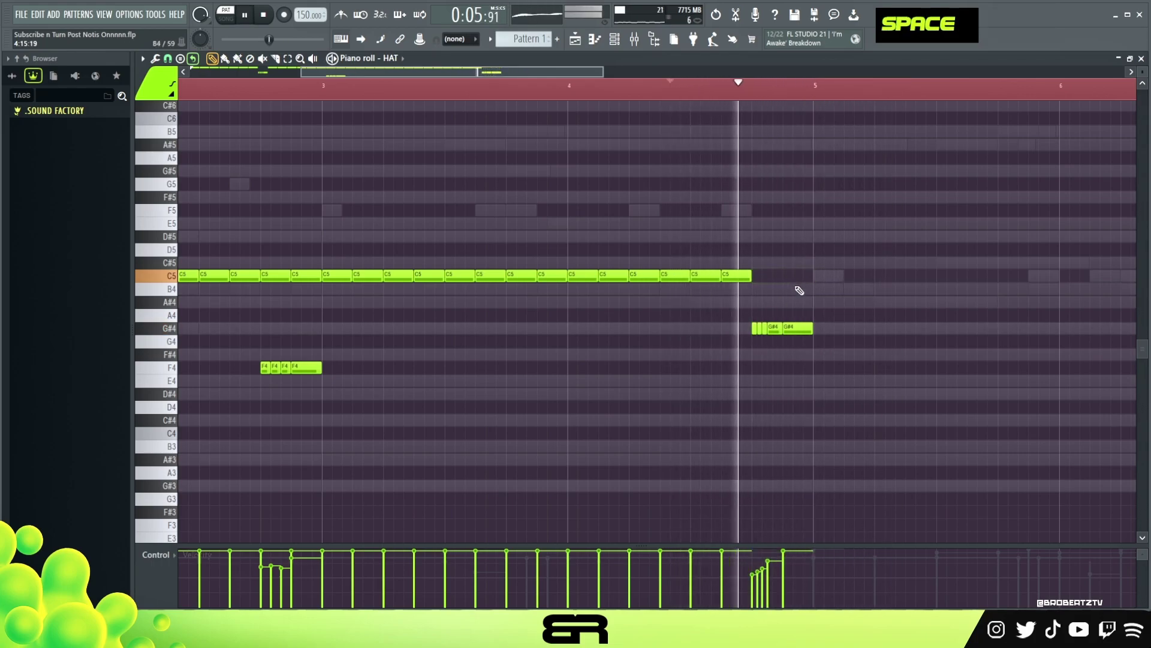
{"action": "right_click", "coordinate": [702, 324]}
{"action": "key", "text": "space"}
Duplicate the whole four-bar hat pattern into bars 5 to 8 and deselect the notes
{"action": "right_click", "coordinate": [670, 327], "text": "ctrl"}
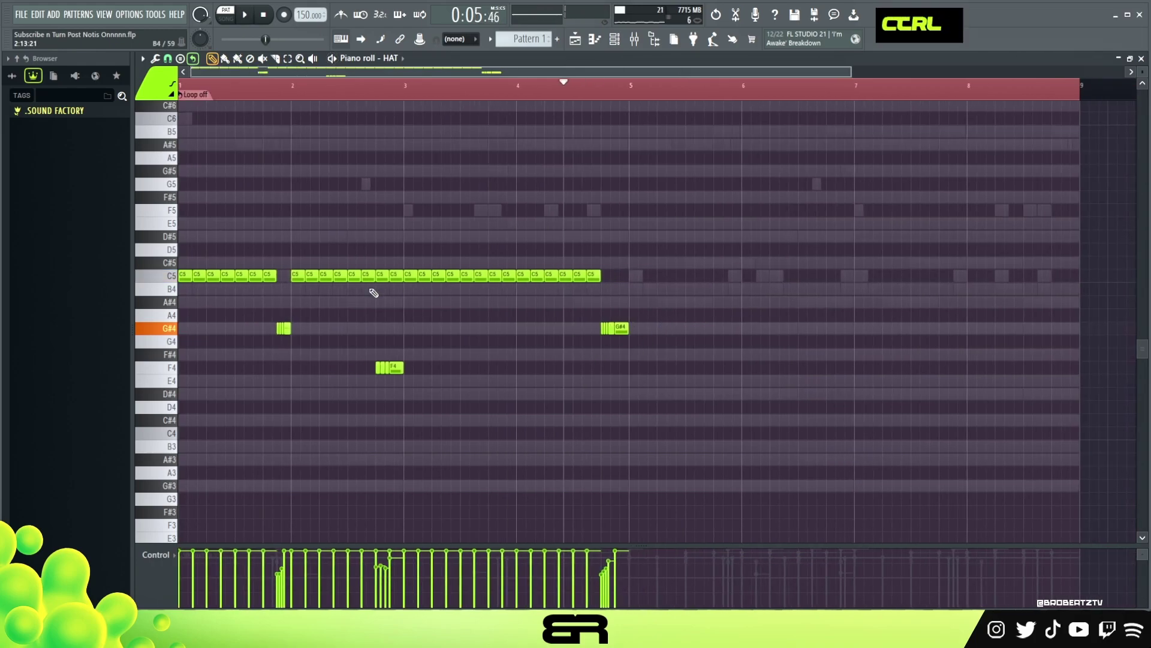
{"action": "key", "text": "ctrl+a"}
{"action": "left_click_drag", "start_coordinate": [188, 275], "coordinate": [637, 299]}
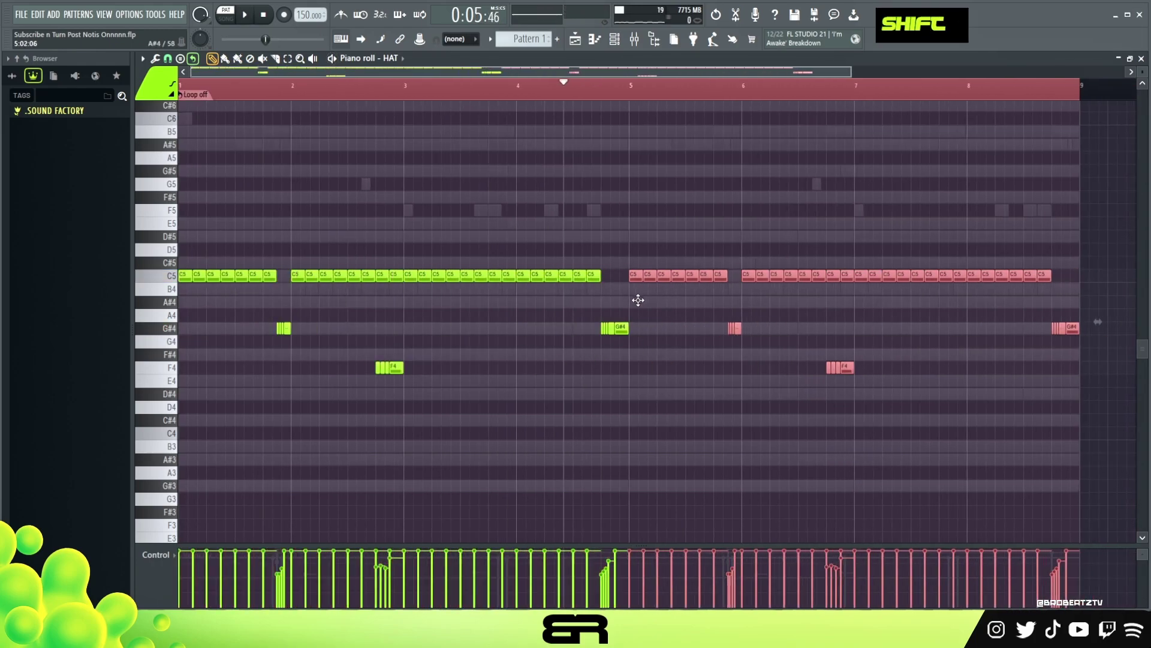
{"action": "right_click", "coordinate": [638, 302]}
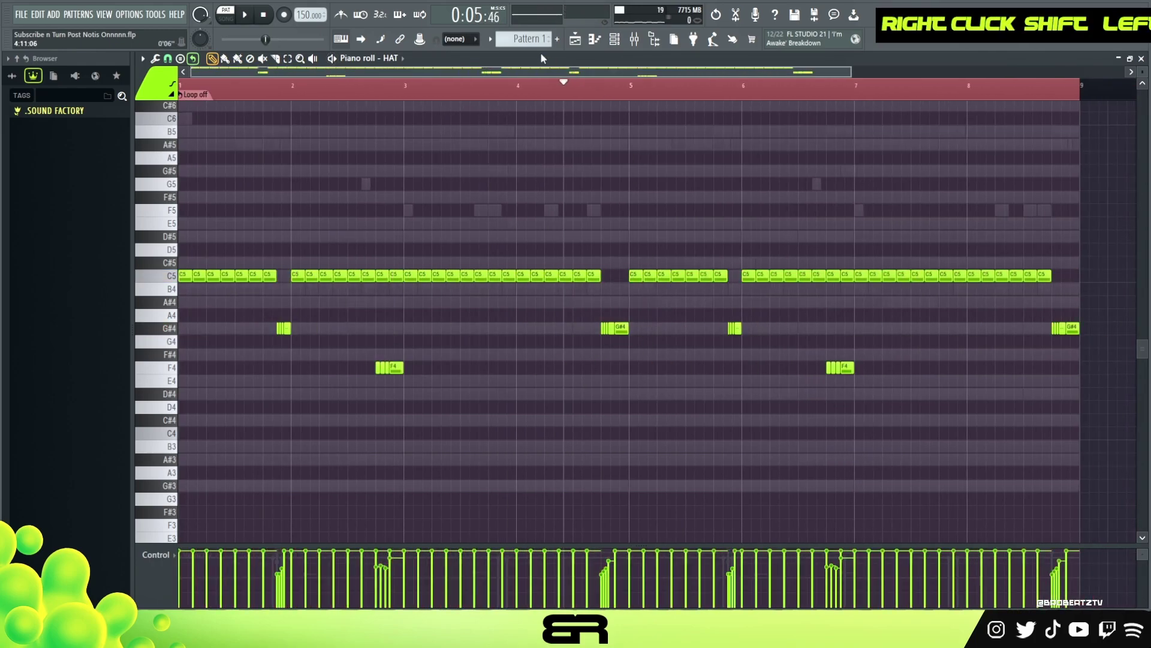
{"action": "double_click", "coordinate": [230, 94]}
Play the full pattern and review every channel's notes in the piano roll, from BELL through to HAT
{"action": "left_click", "coordinate": [575, 41]}
{"action": "left_click", "coordinate": [615, 40]}
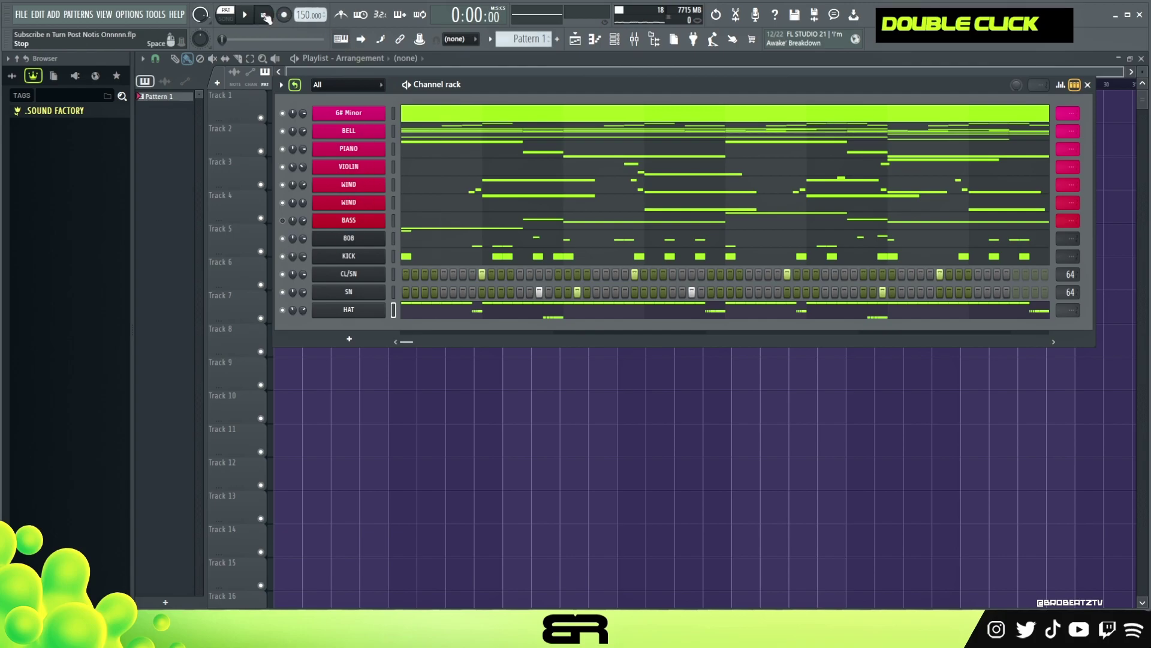
{"action": "key", "text": "space"}
{"action": "left_click", "coordinate": [465, 130]}
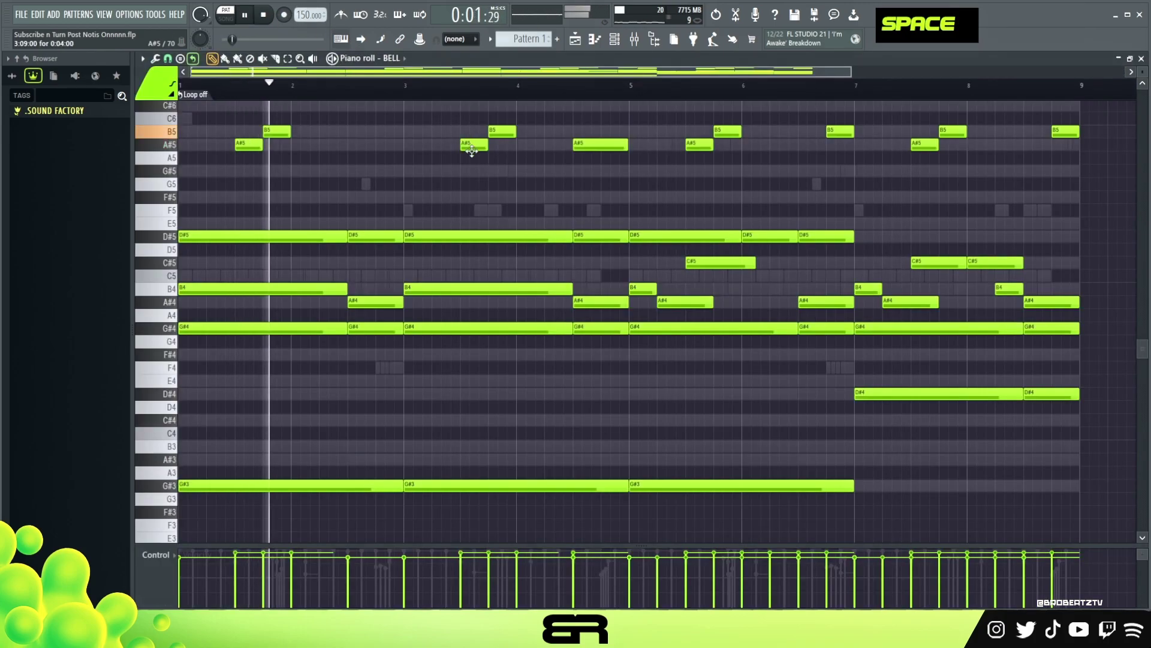
{"action": "scroll", "coordinate": [488, 183], "scroll_direction": "up", "scroll_amount": 1}
{"action": "scroll", "coordinate": [394, 58], "scroll_direction": "down", "scroll_amount": 1}
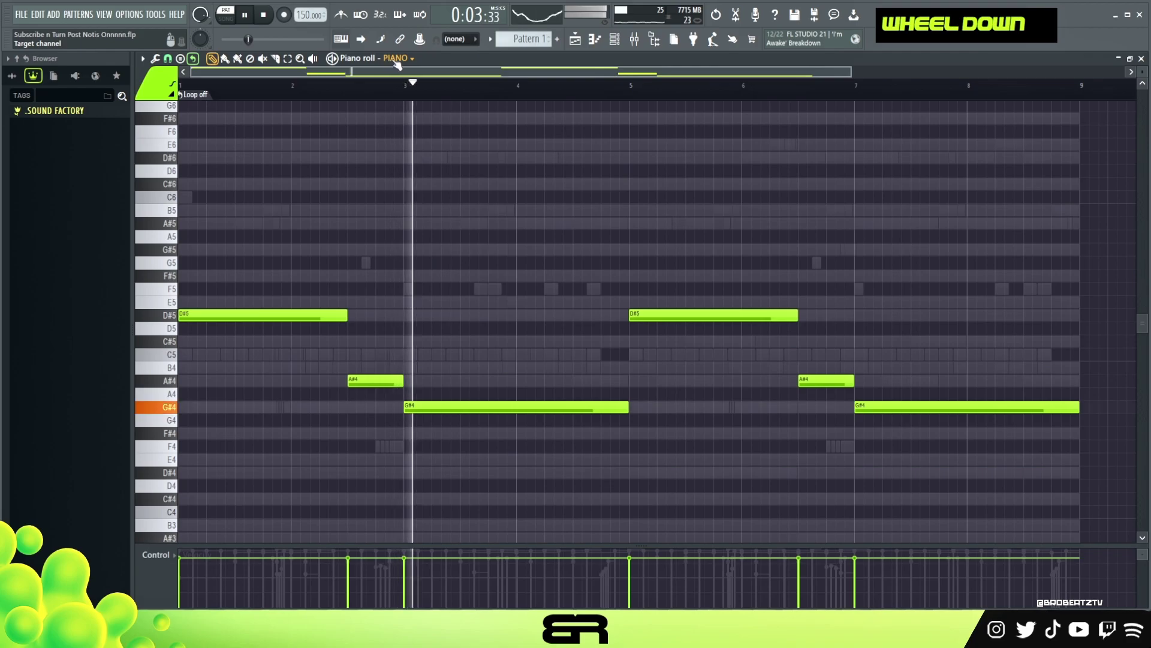
{"action": "scroll", "coordinate": [395, 60], "scroll_direction": "down", "scroll_amount": 1}
{"action": "scroll", "coordinate": [448, 165], "scroll_direction": "up", "scroll_amount": 1}
{"action": "scroll", "coordinate": [457, 184], "scroll_direction": "down", "scroll_amount": 2}
{"action": "scroll", "coordinate": [456, 185], "scroll_direction": "up", "scroll_amount": 1}
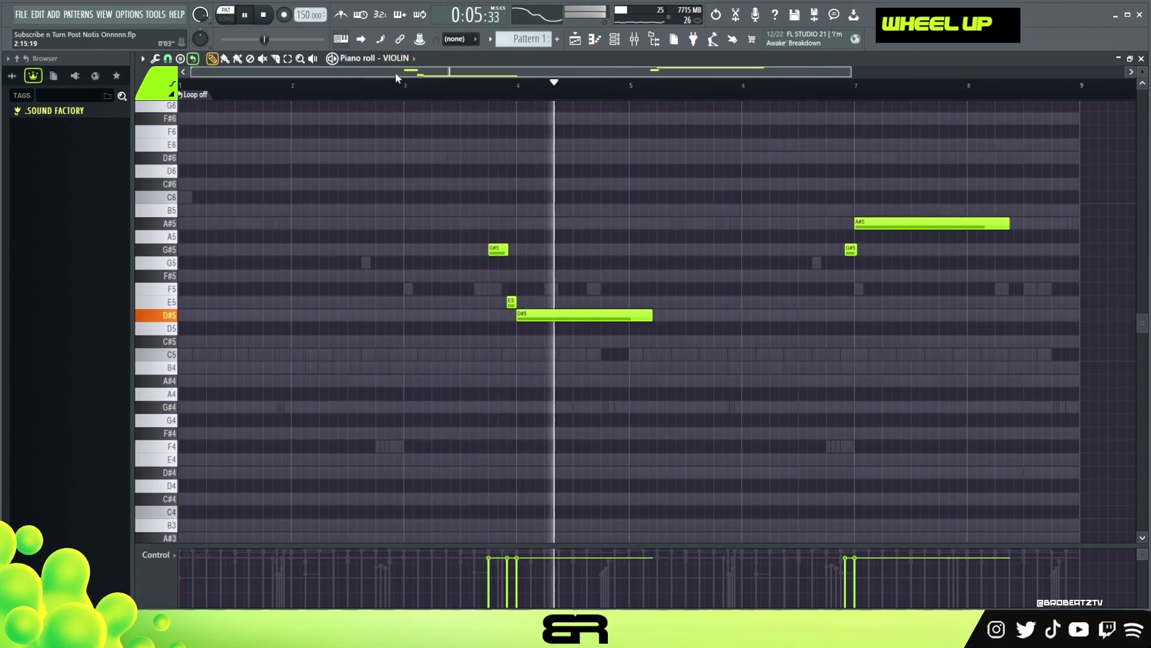
{"action": "scroll", "coordinate": [403, 61], "scroll_direction": "down", "scroll_amount": 1}
{"action": "scroll", "coordinate": [438, 223], "scroll_direction": "down", "scroll_amount": 1}
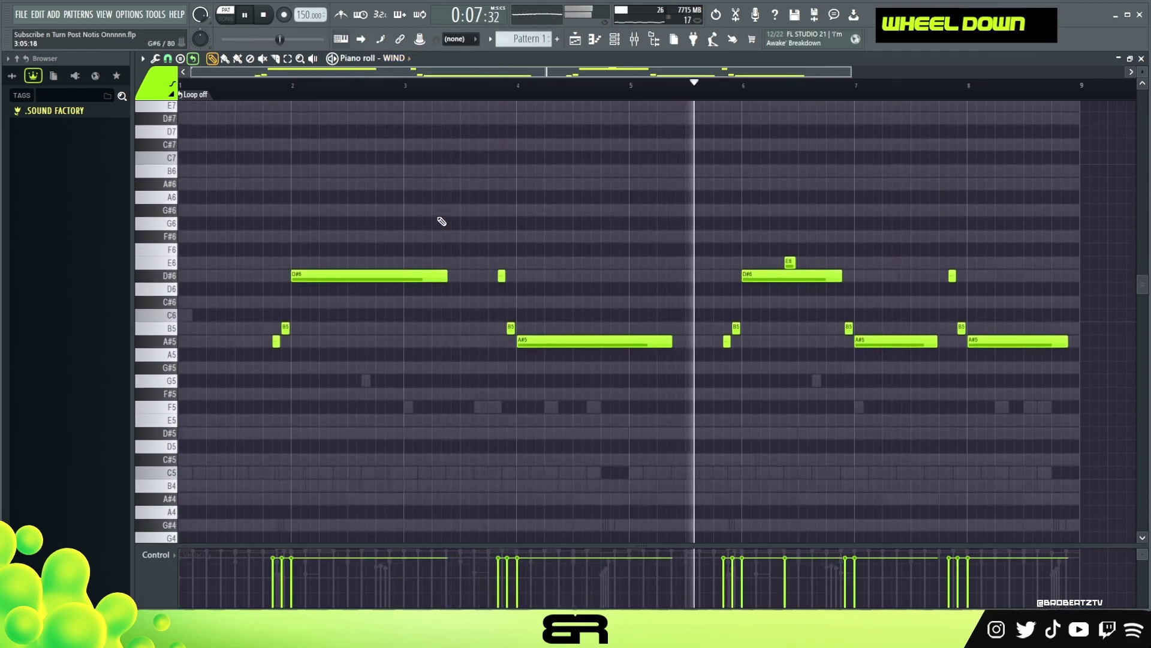
{"action": "scroll", "coordinate": [401, 59], "scroll_direction": "down", "scroll_amount": 1}
{"action": "scroll", "coordinate": [480, 235], "scroll_direction": "down", "scroll_amount": 2}
{"action": "scroll", "coordinate": [450, 203], "scroll_direction": "up", "scroll_amount": 2}
{"action": "scroll", "coordinate": [403, 64], "scroll_direction": "down", "scroll_amount": 1}
{"action": "scroll", "coordinate": [422, 179], "scroll_direction": "down", "scroll_amount": 1}
{"action": "scroll", "coordinate": [425, 184], "scroll_direction": "down", "scroll_amount": 5}
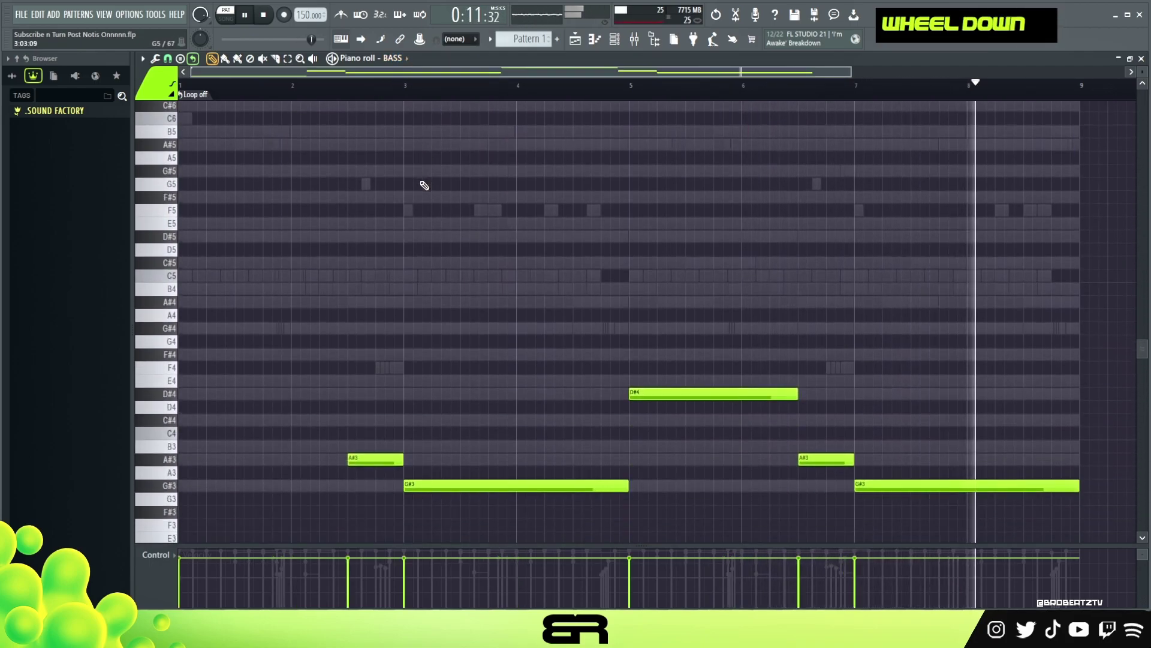
{"action": "scroll", "coordinate": [401, 61], "scroll_direction": "down", "scroll_amount": 1}
{"action": "scroll", "coordinate": [427, 195], "scroll_direction": "up", "scroll_amount": 1}
{"action": "scroll", "coordinate": [425, 196], "scroll_direction": "up", "scroll_amount": 1}
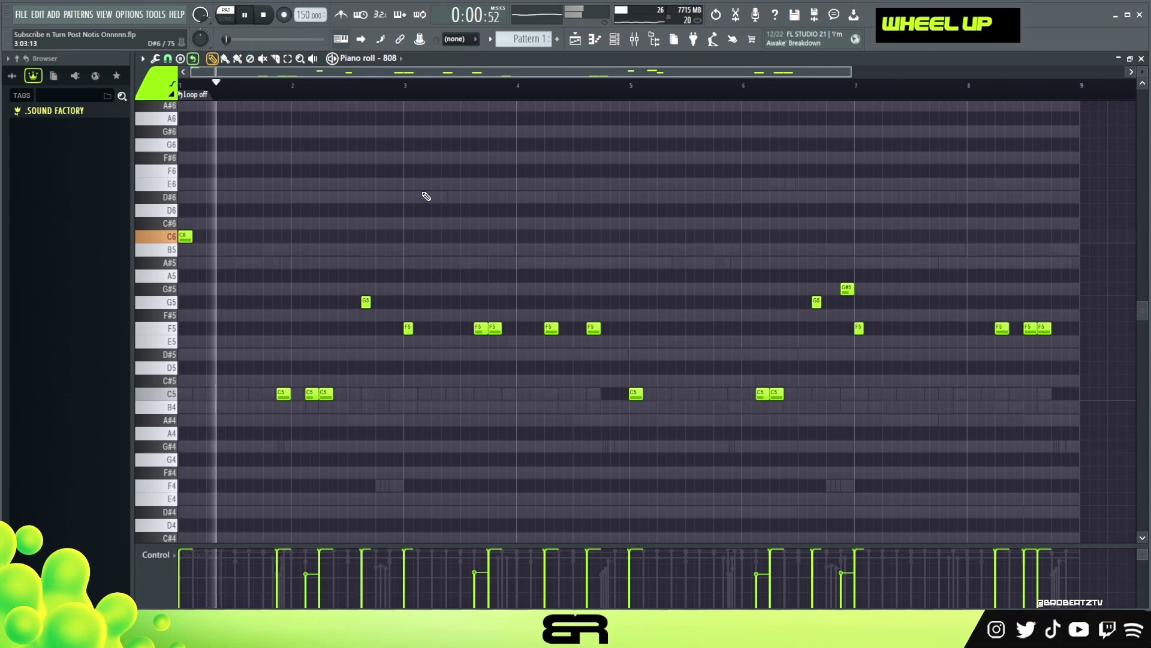
{"action": "scroll", "coordinate": [389, 58], "scroll_direction": "down", "scroll_amount": 1}
{"action": "scroll", "coordinate": [434, 186], "scroll_direction": "down", "scroll_amount": 1}
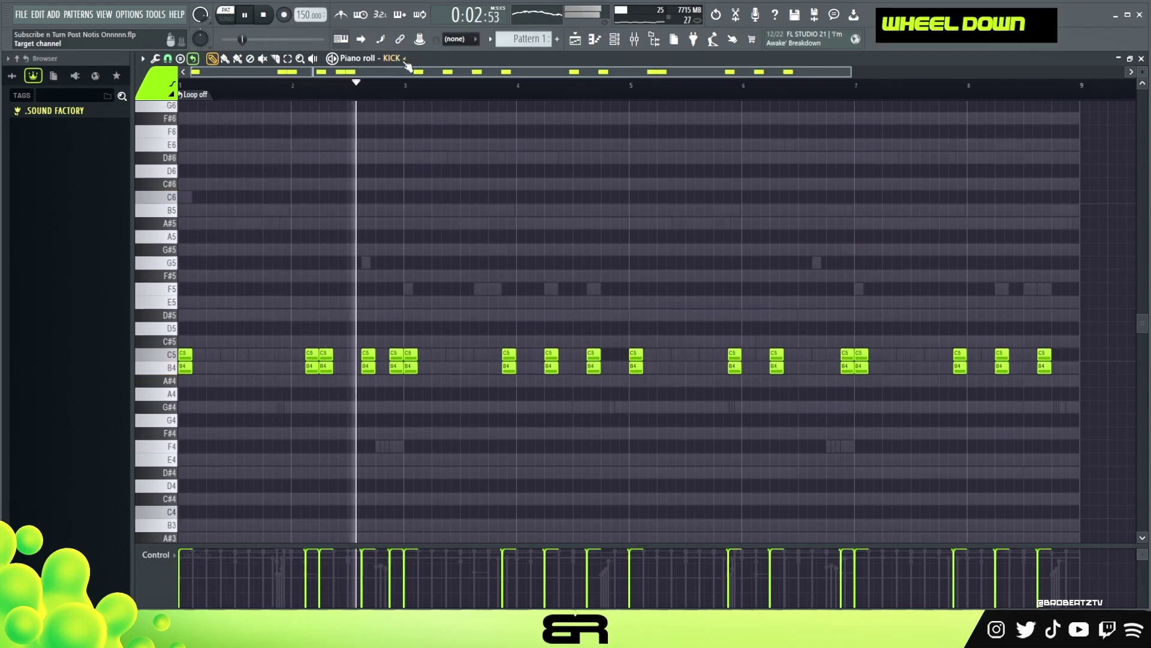
{"action": "scroll", "coordinate": [393, 61], "scroll_direction": "down", "scroll_amount": 1}
{"action": "scroll", "coordinate": [429, 173], "scroll_direction": "down", "scroll_amount": 1}
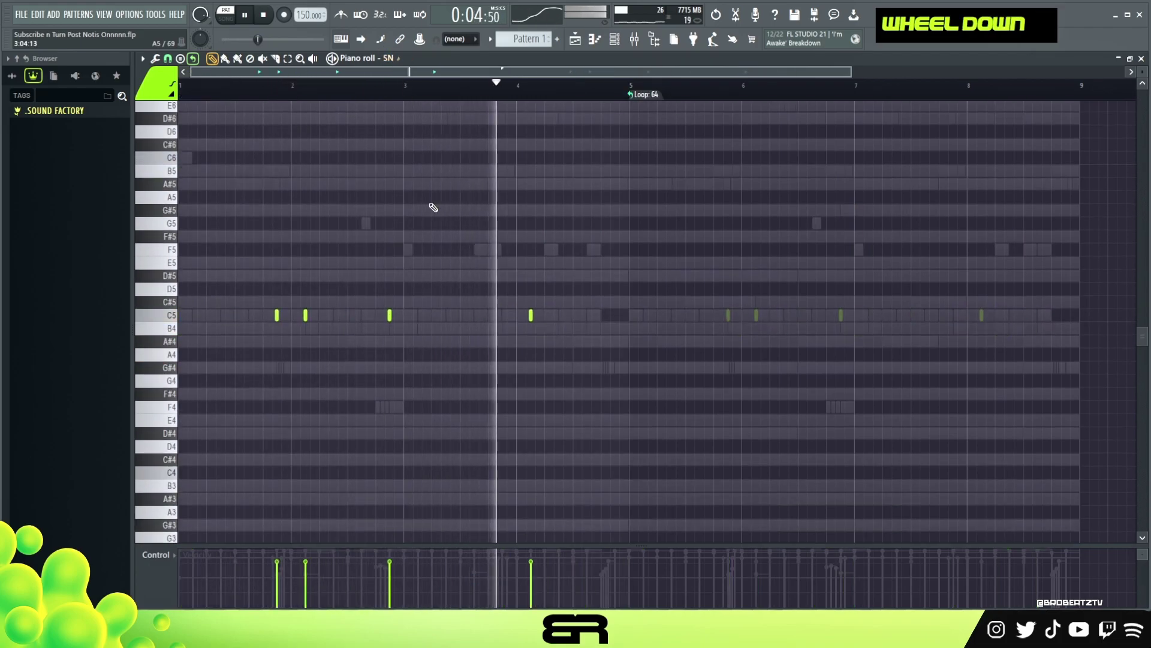
{"action": "scroll", "coordinate": [397, 59], "scroll_direction": "down", "scroll_amount": 1}
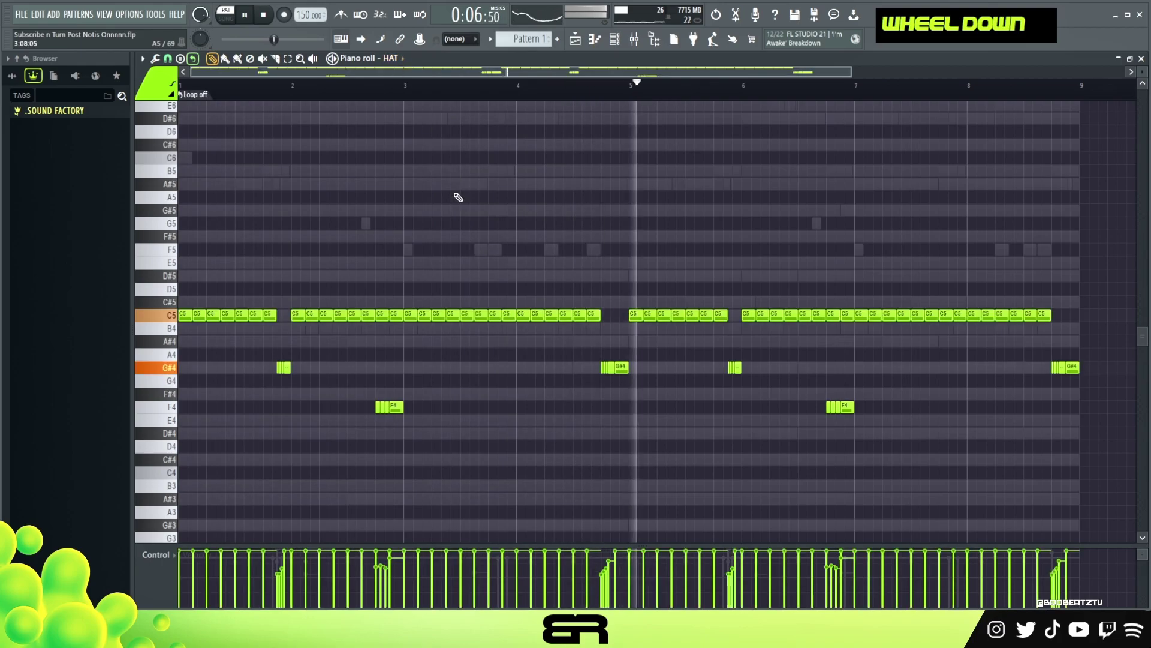
Return to the playlist with the channel rack shown and stop playback at the end of the pattern
{"action": "left_click", "coordinate": [617, 42]}
{"action": "left_click", "coordinate": [575, 41]}
{"action": "left_click", "coordinate": [616, 41]}
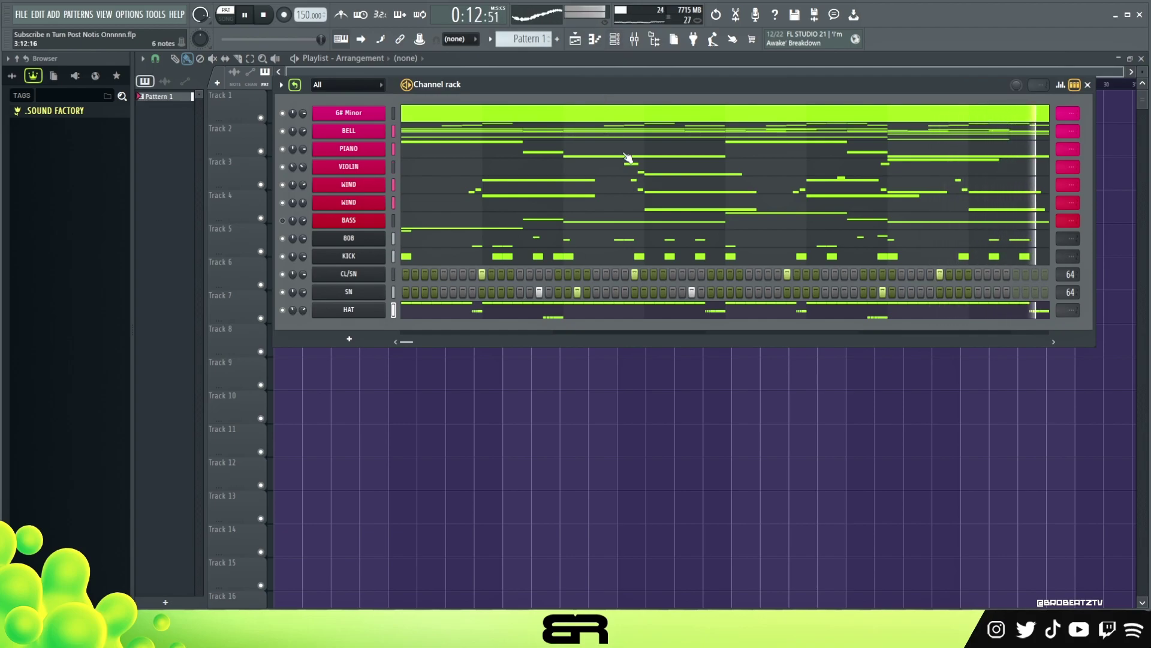
{"action": "key", "text": "space"}
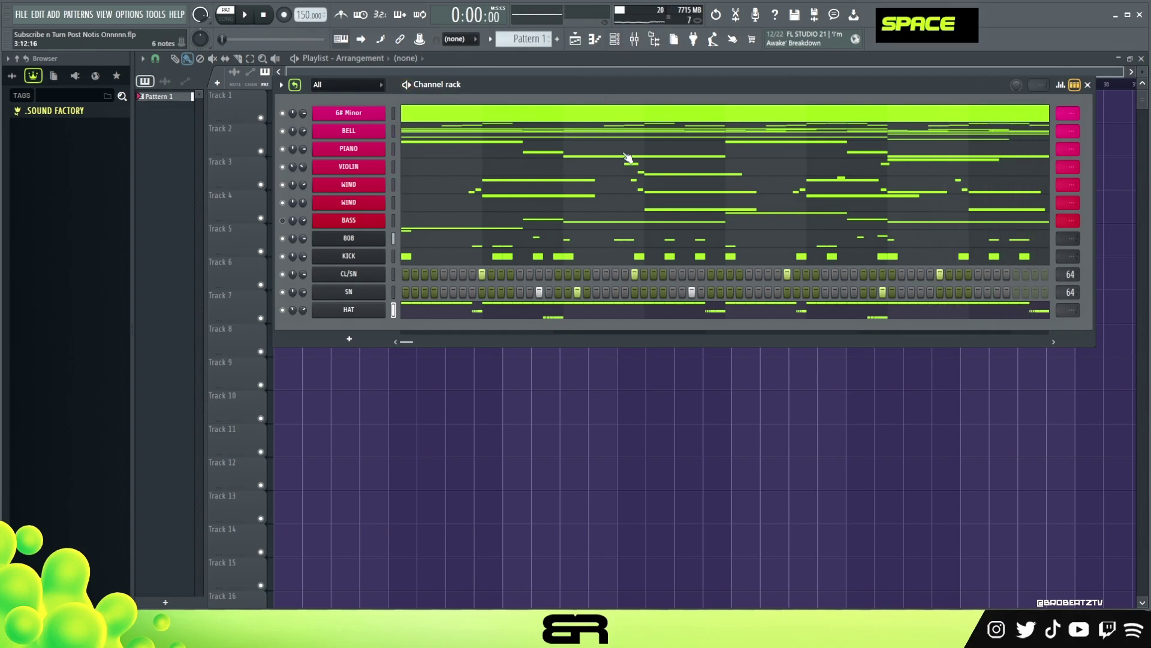